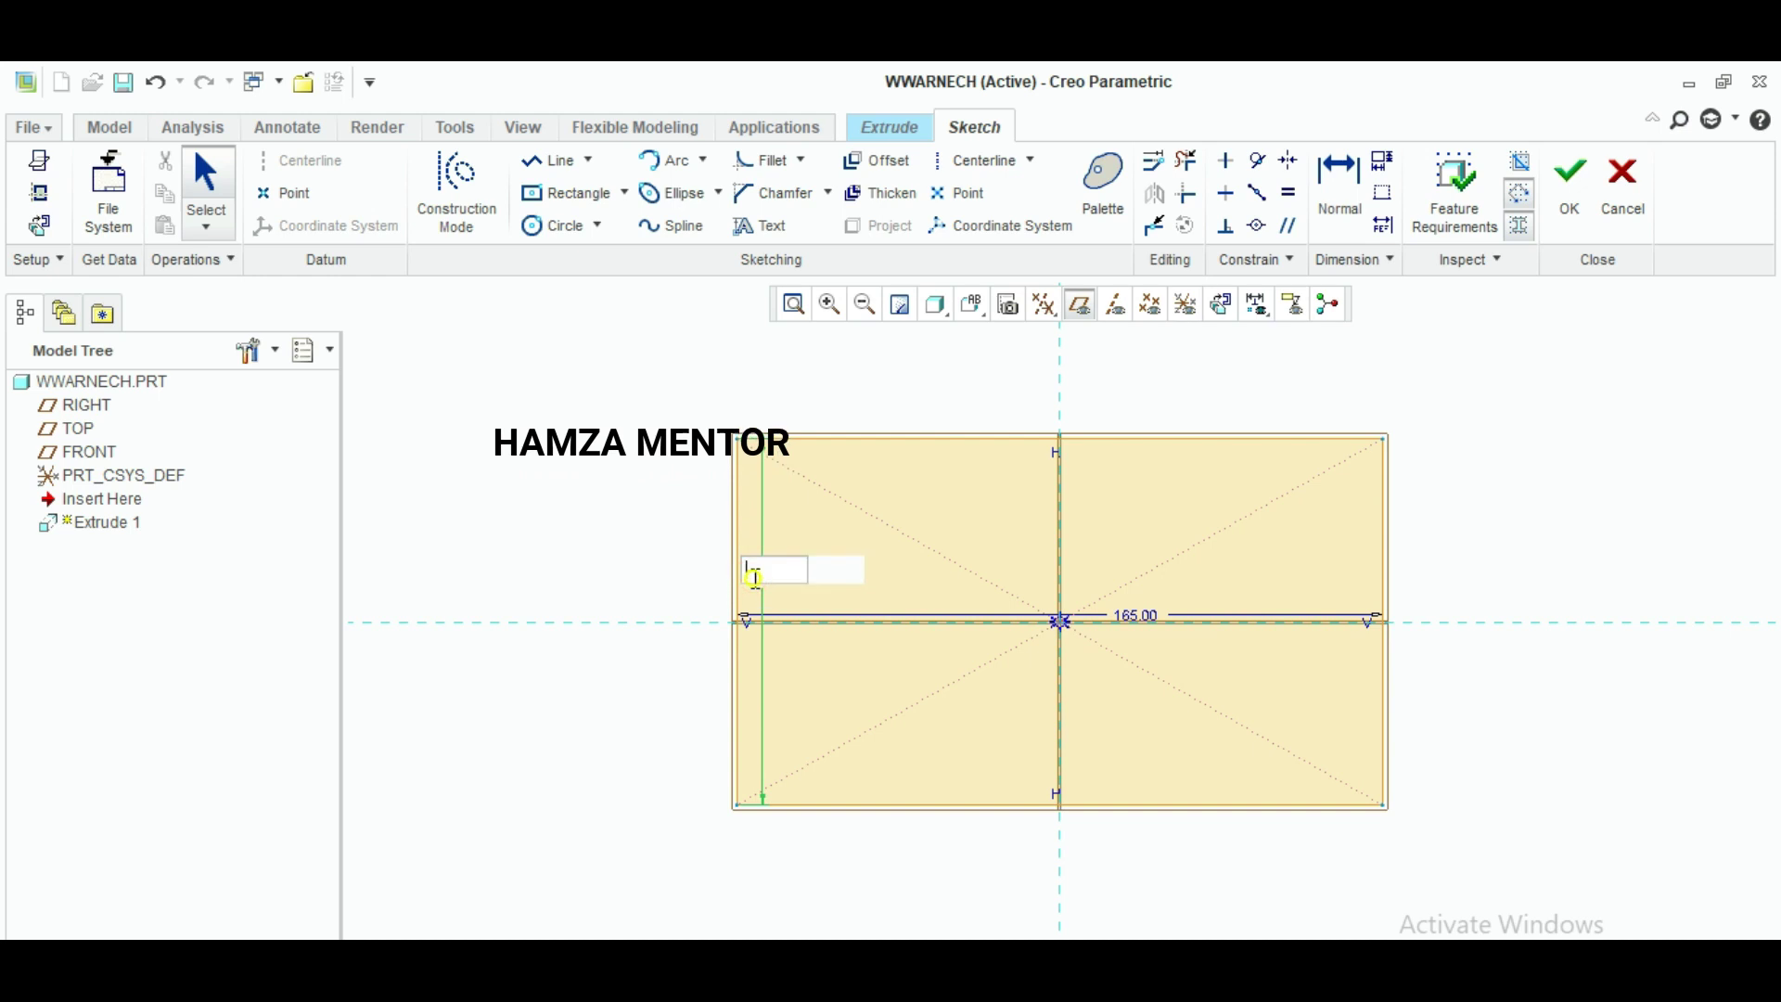
Step: Set the rectangle's height to 50 and sketch a circle centred on its left edge's midpoint, reaching the two left corners
key("Return")
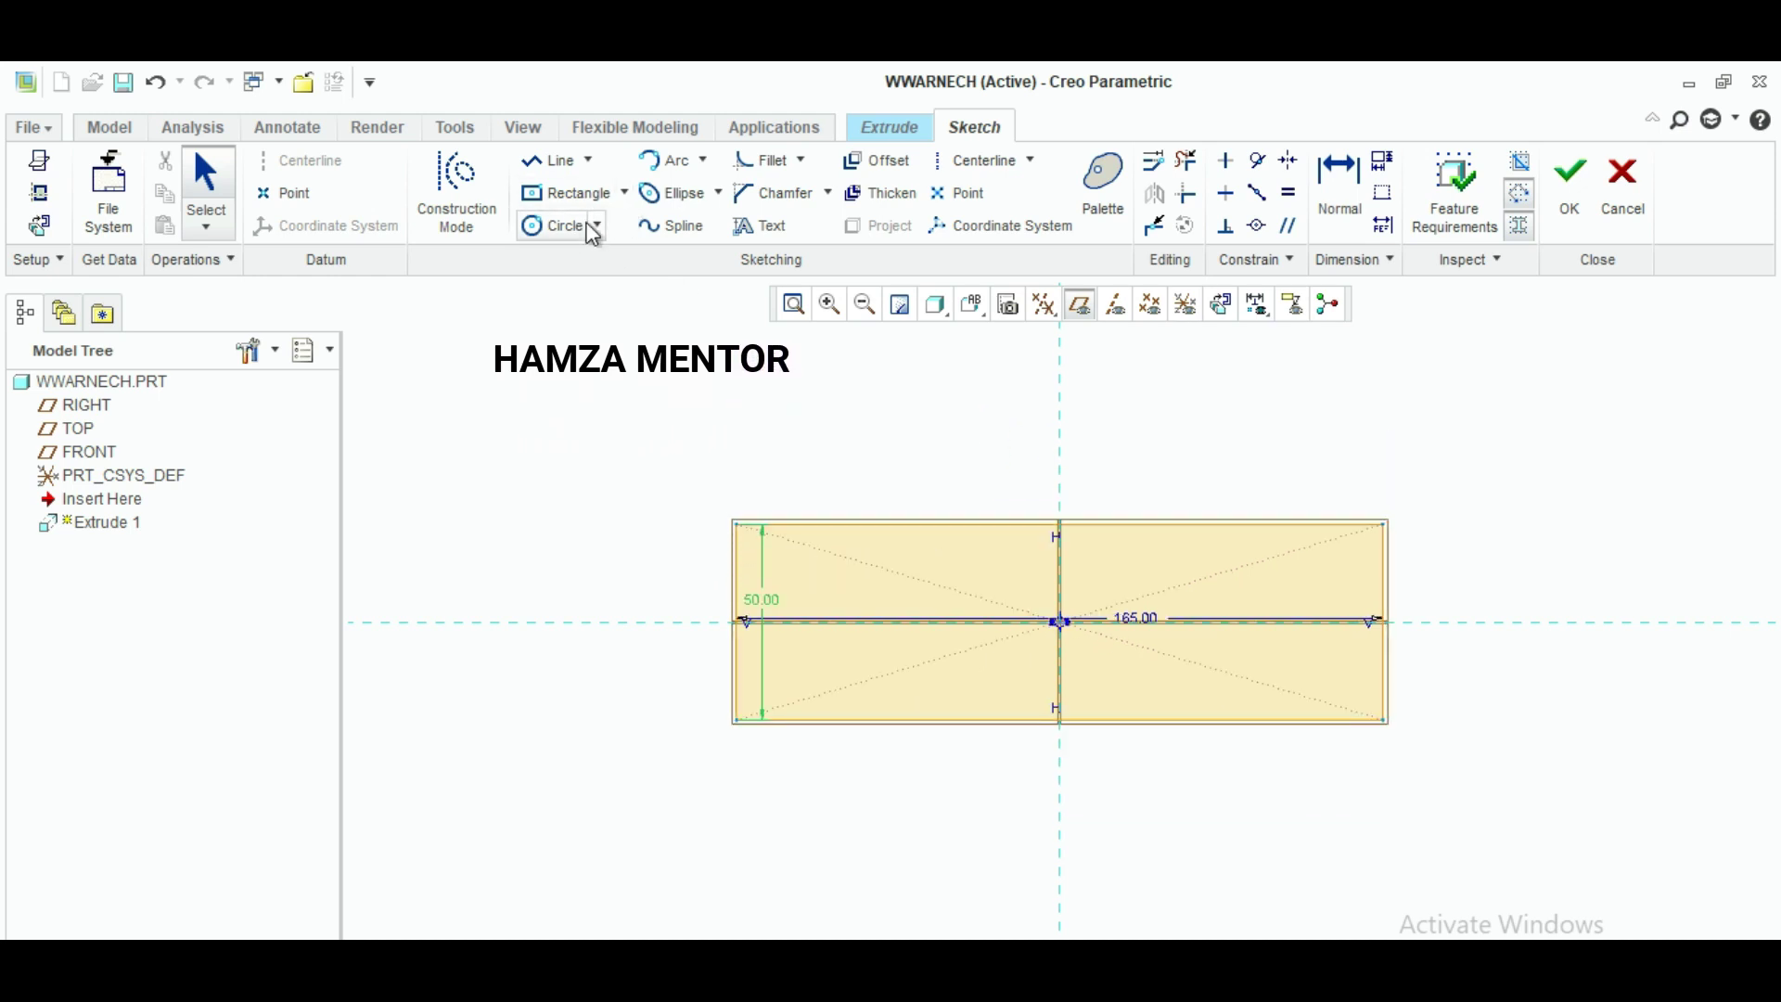
left_click(563, 225)
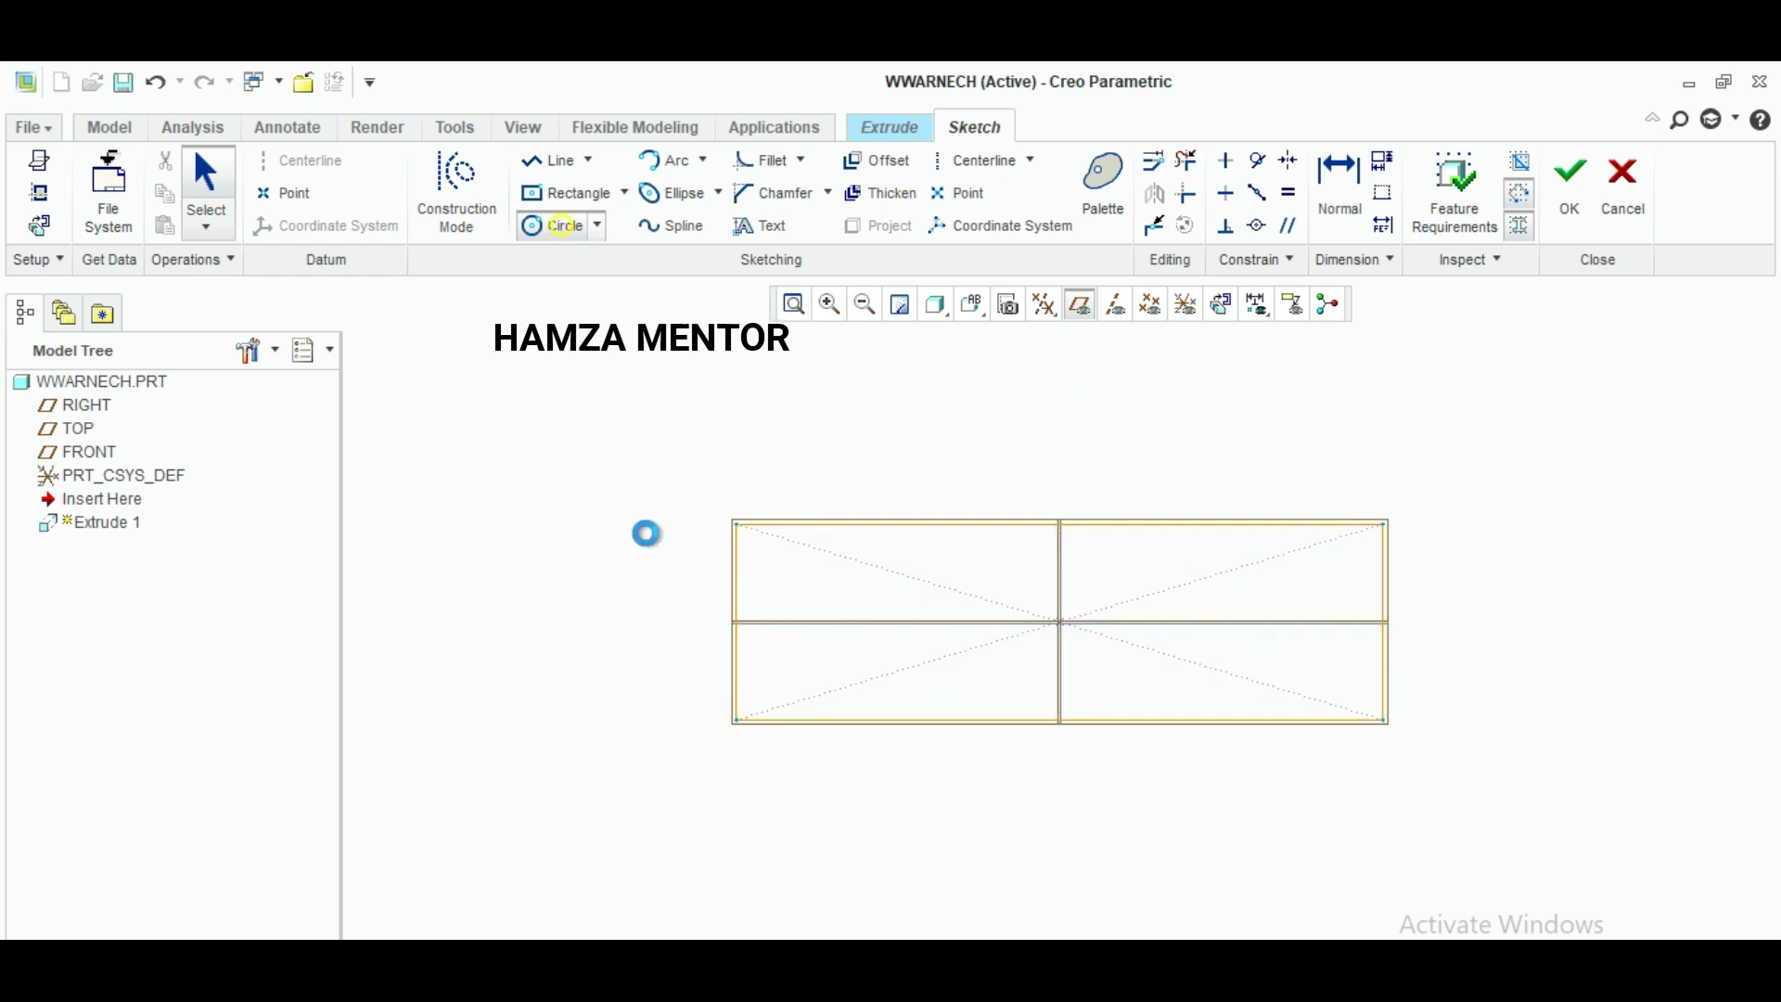
left_click(736, 622)
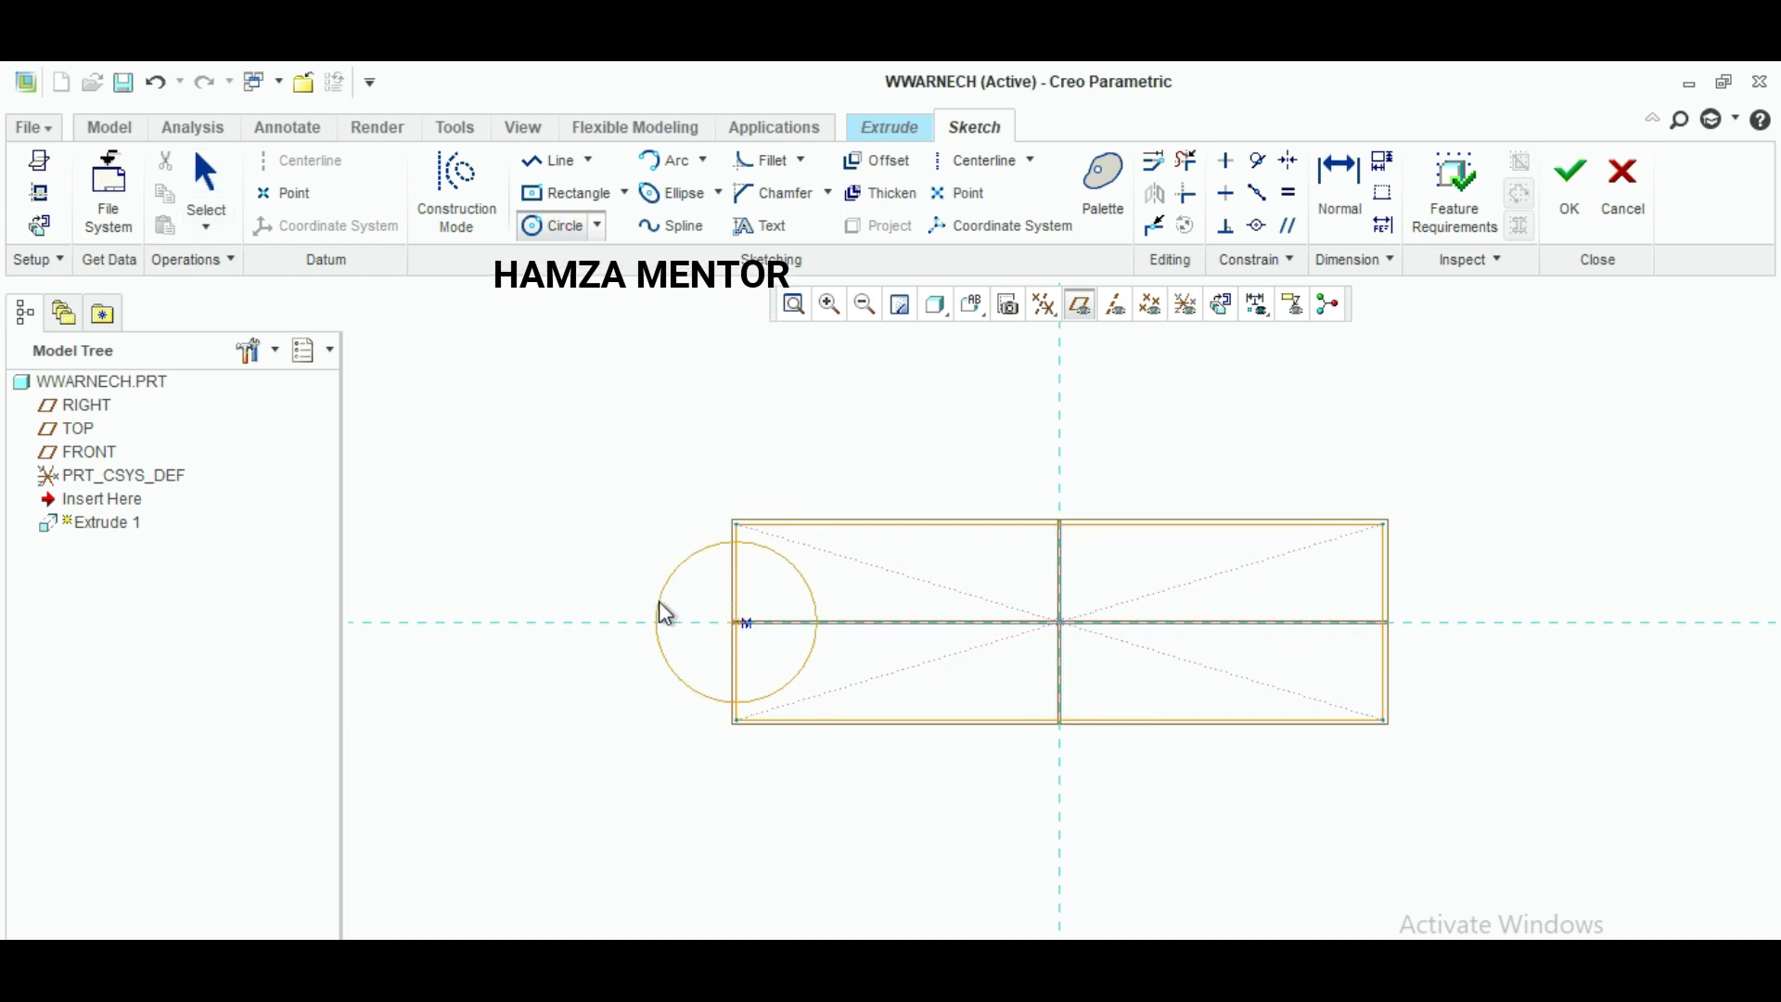
left_click(653, 609)
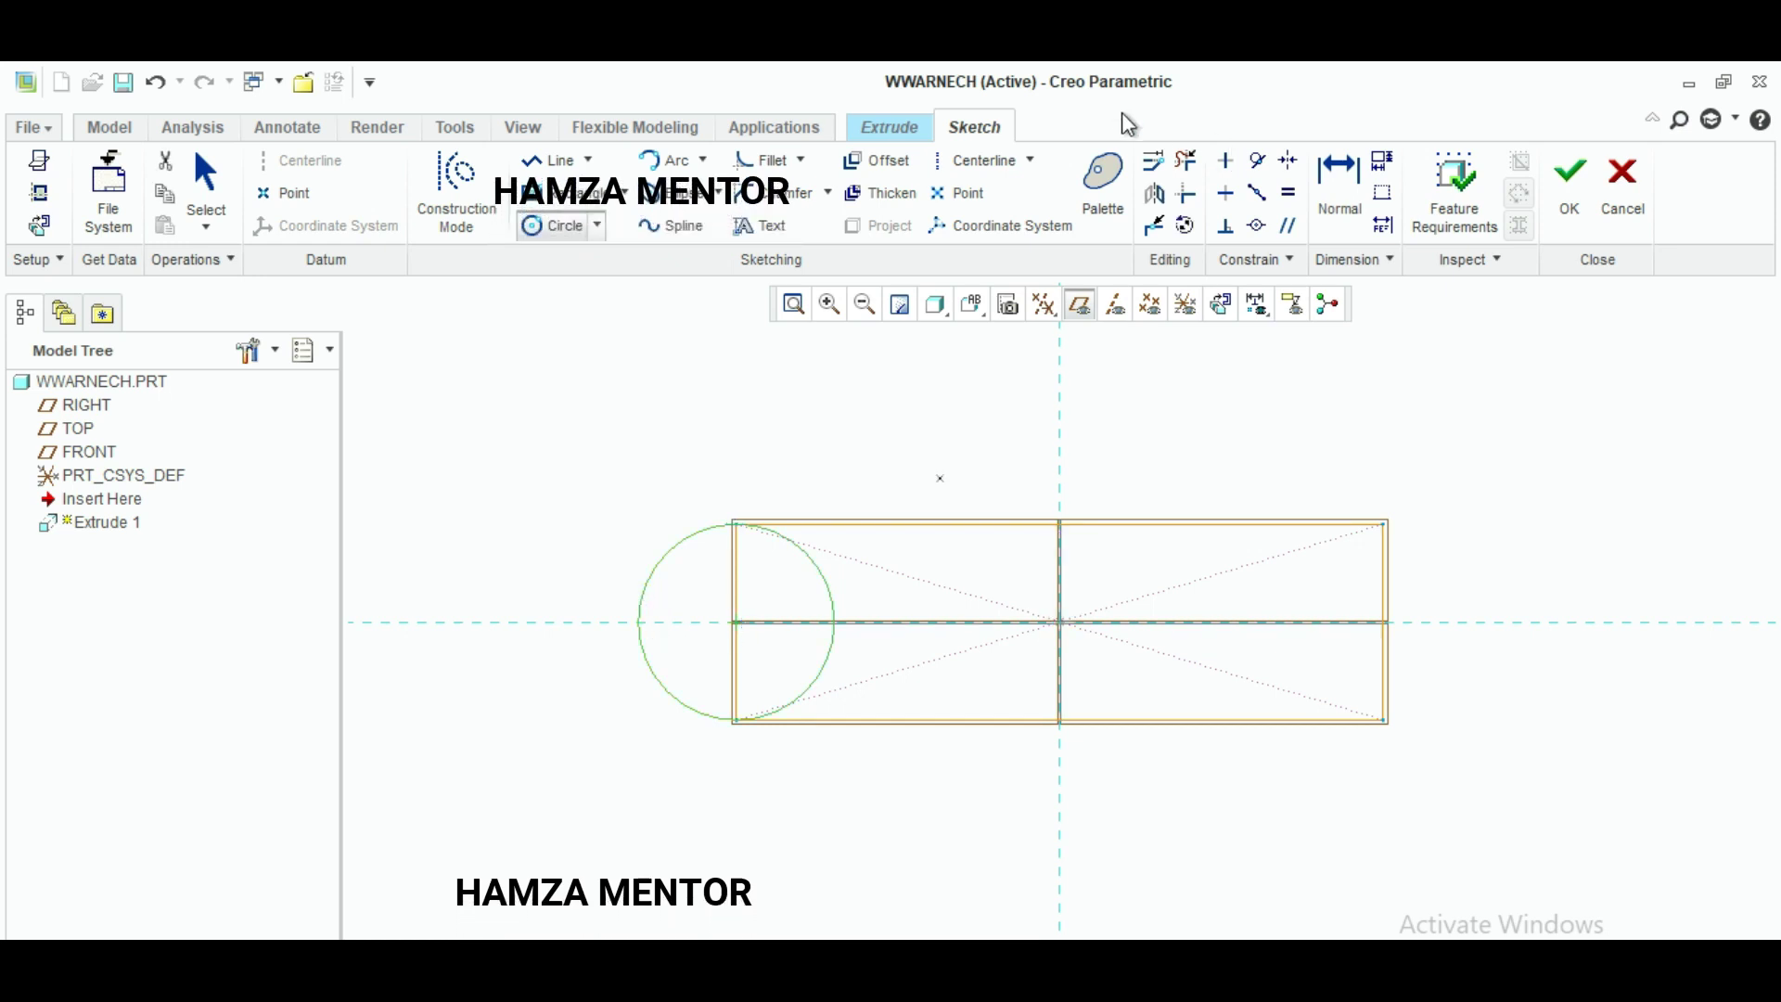
Step: Trim the rectangle's left edge and the inner half of the circle to leave a rounded end
left_click(1187, 160)
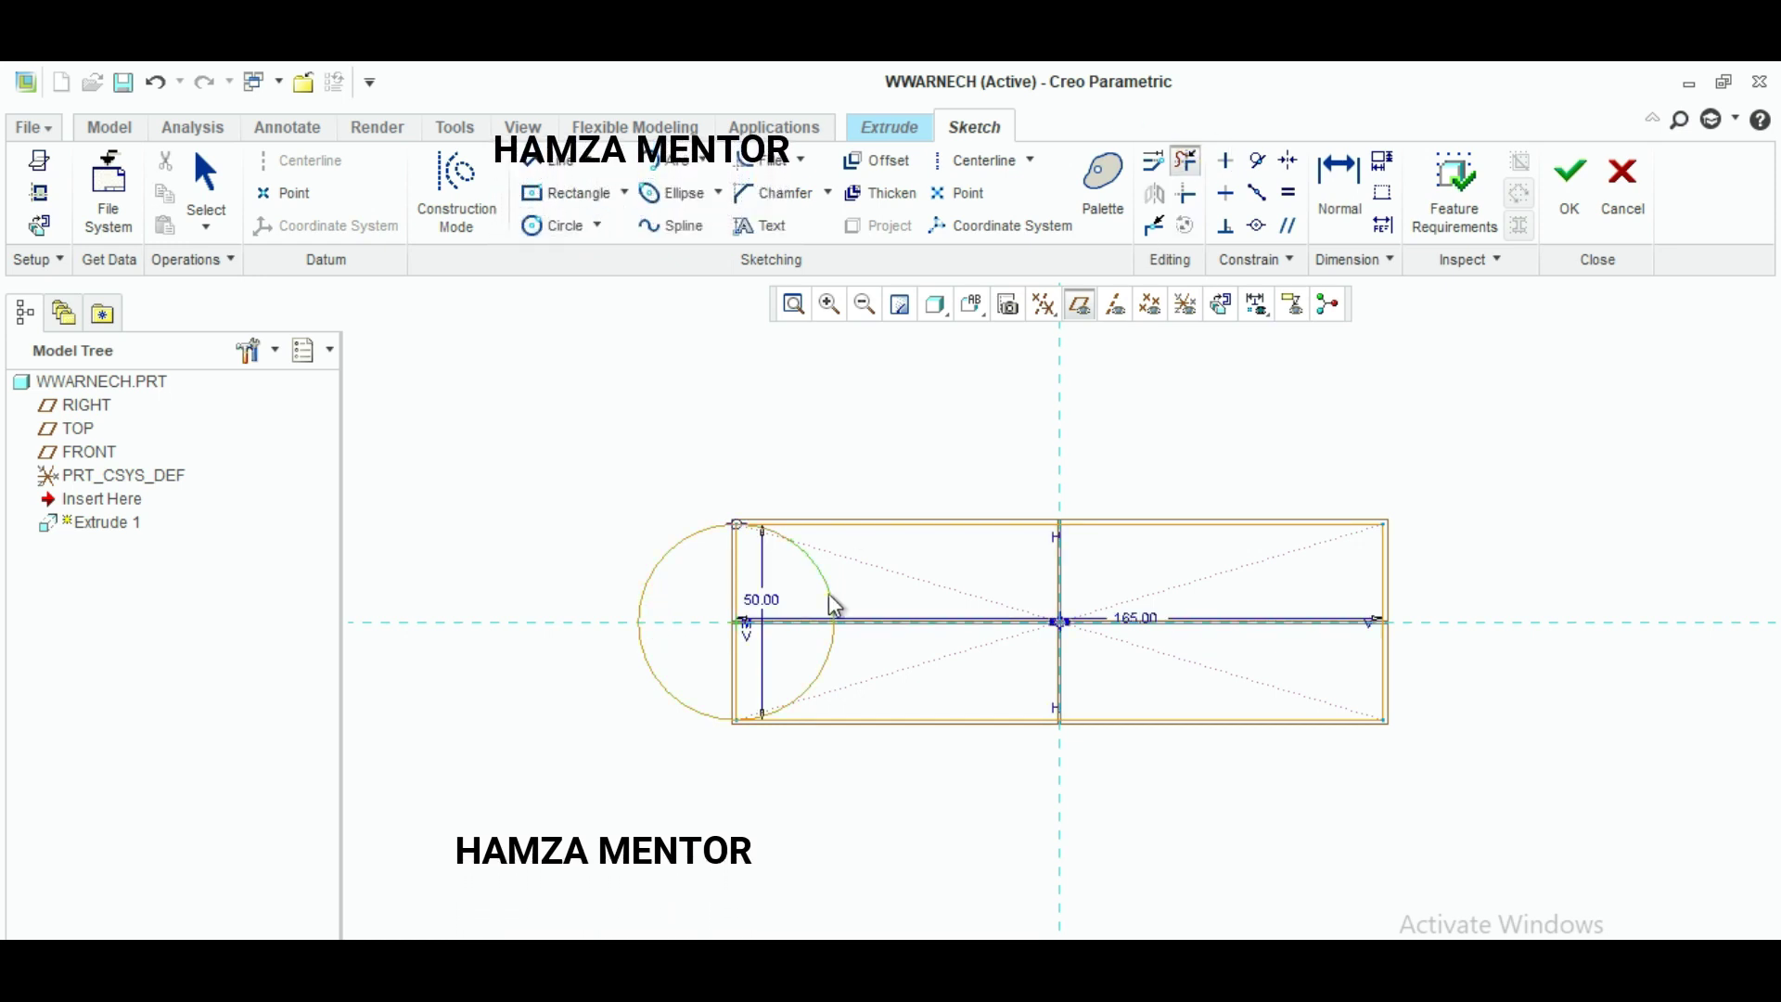
left_click(735, 573)
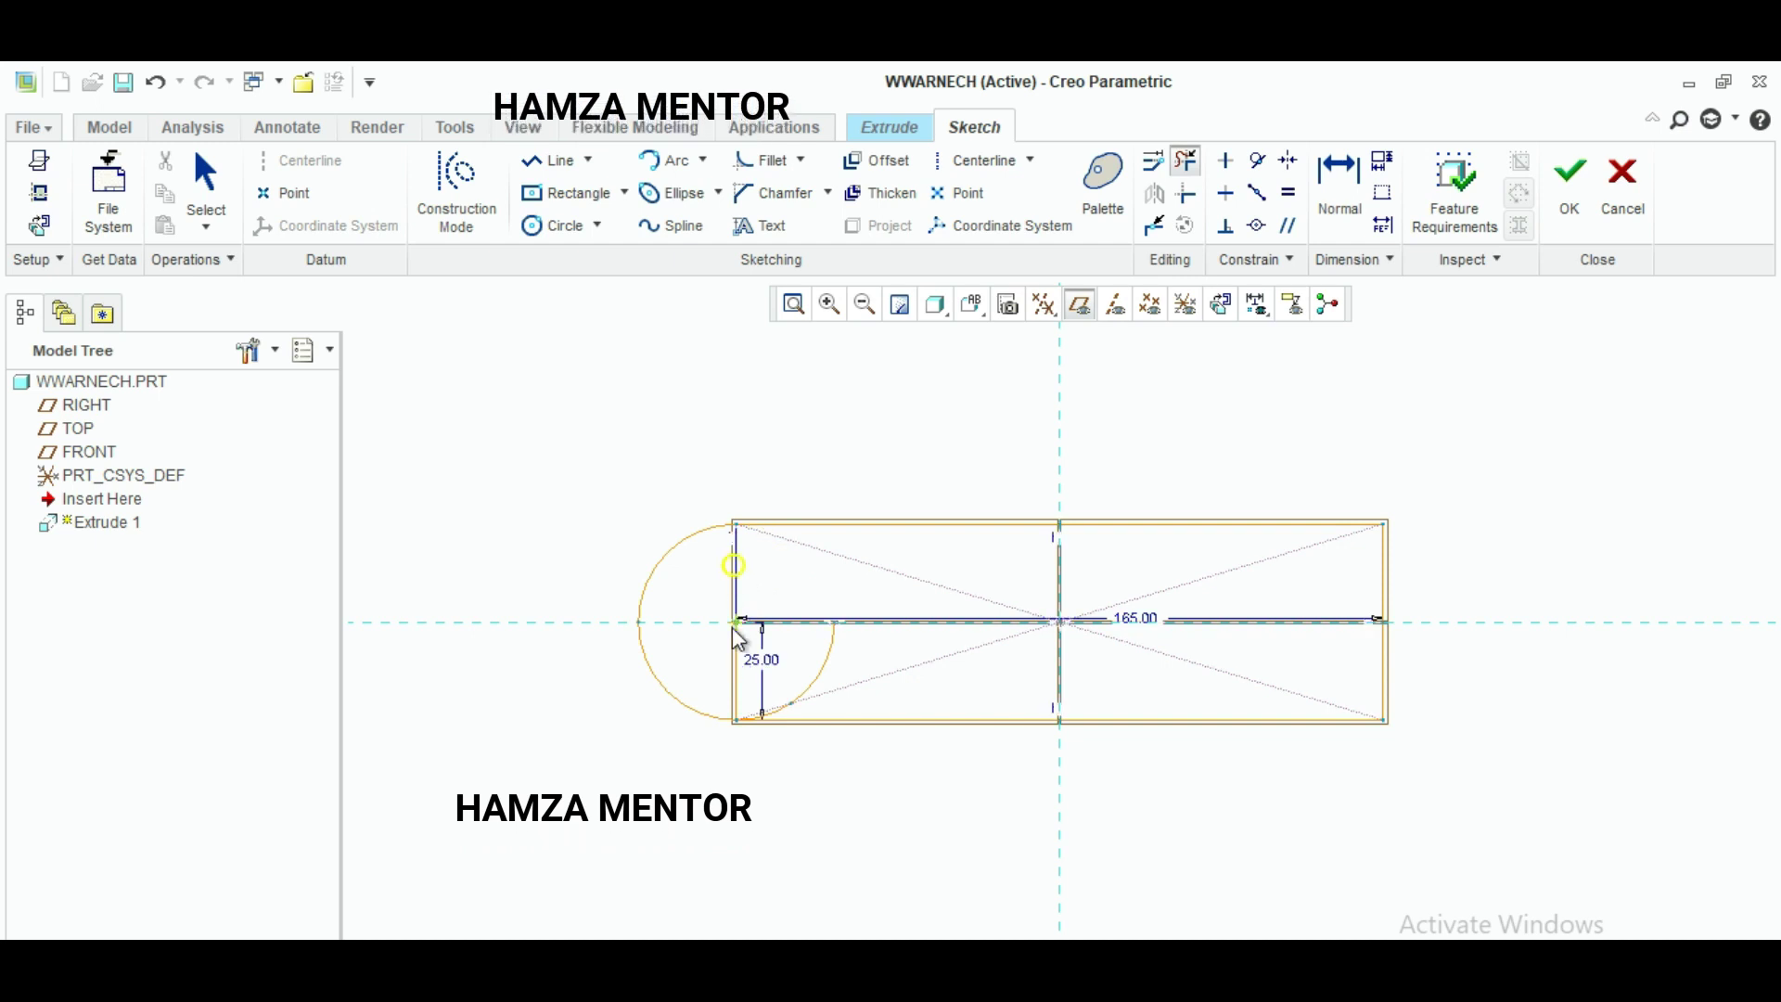
left_click(803, 691)
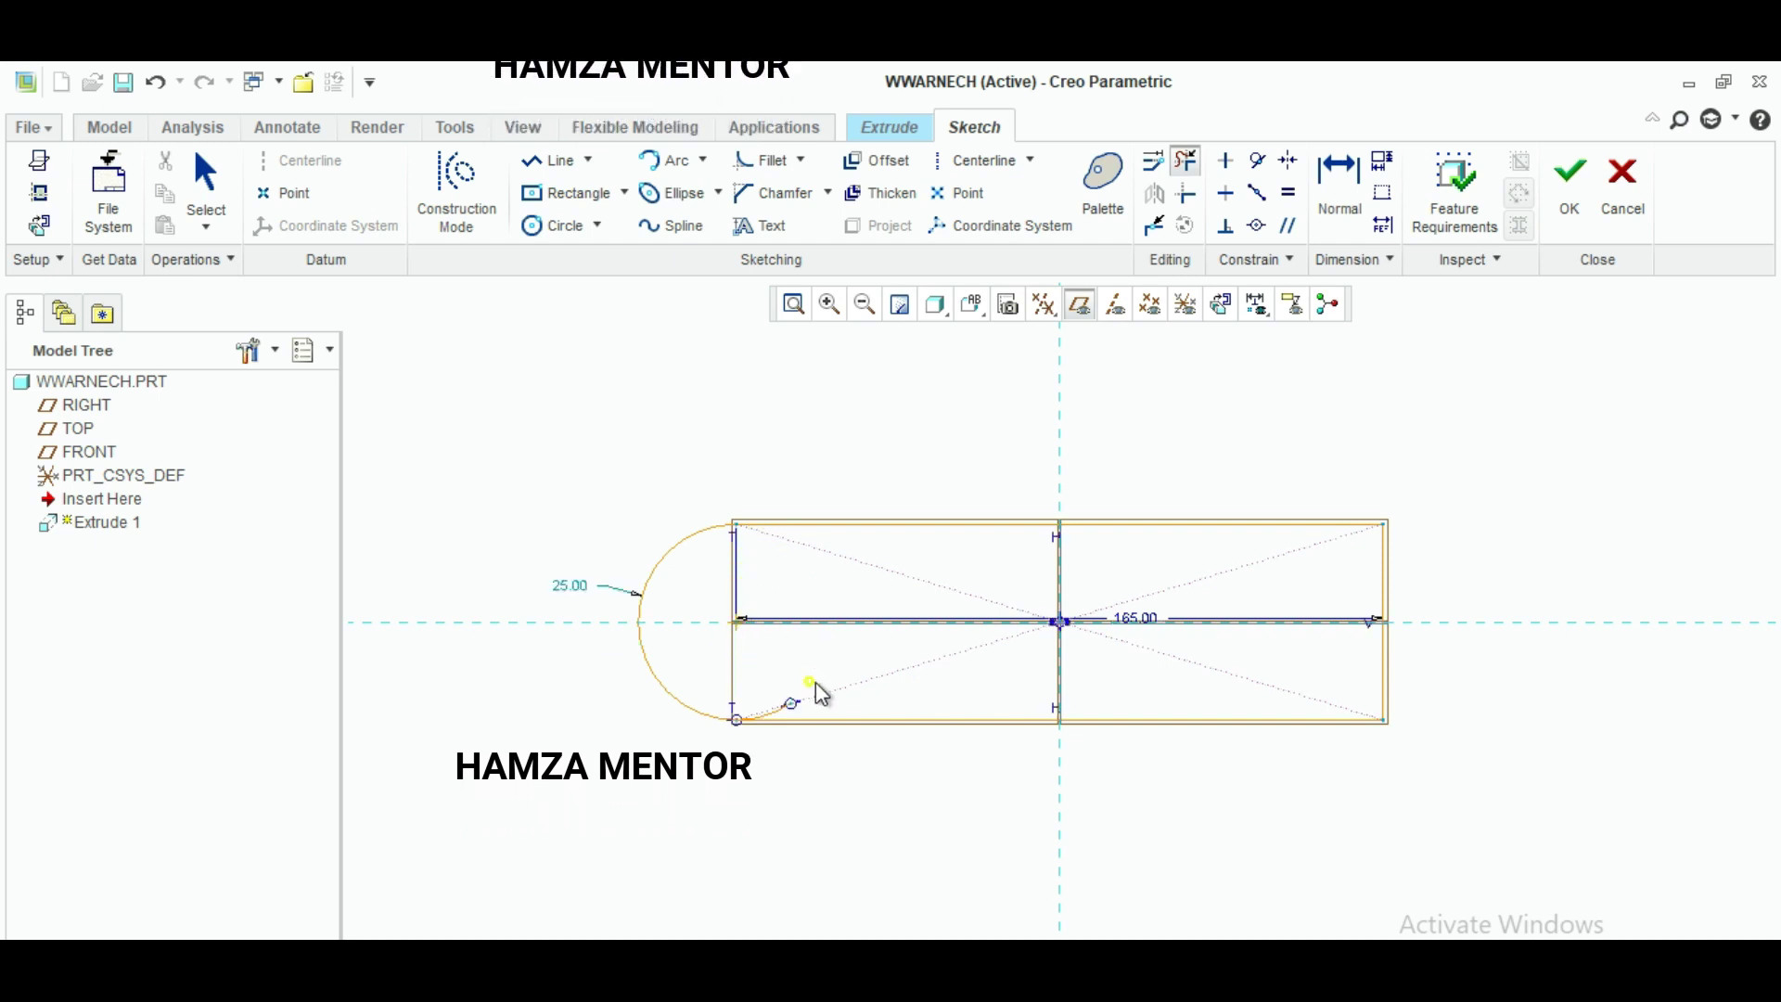
left_click(789, 713)
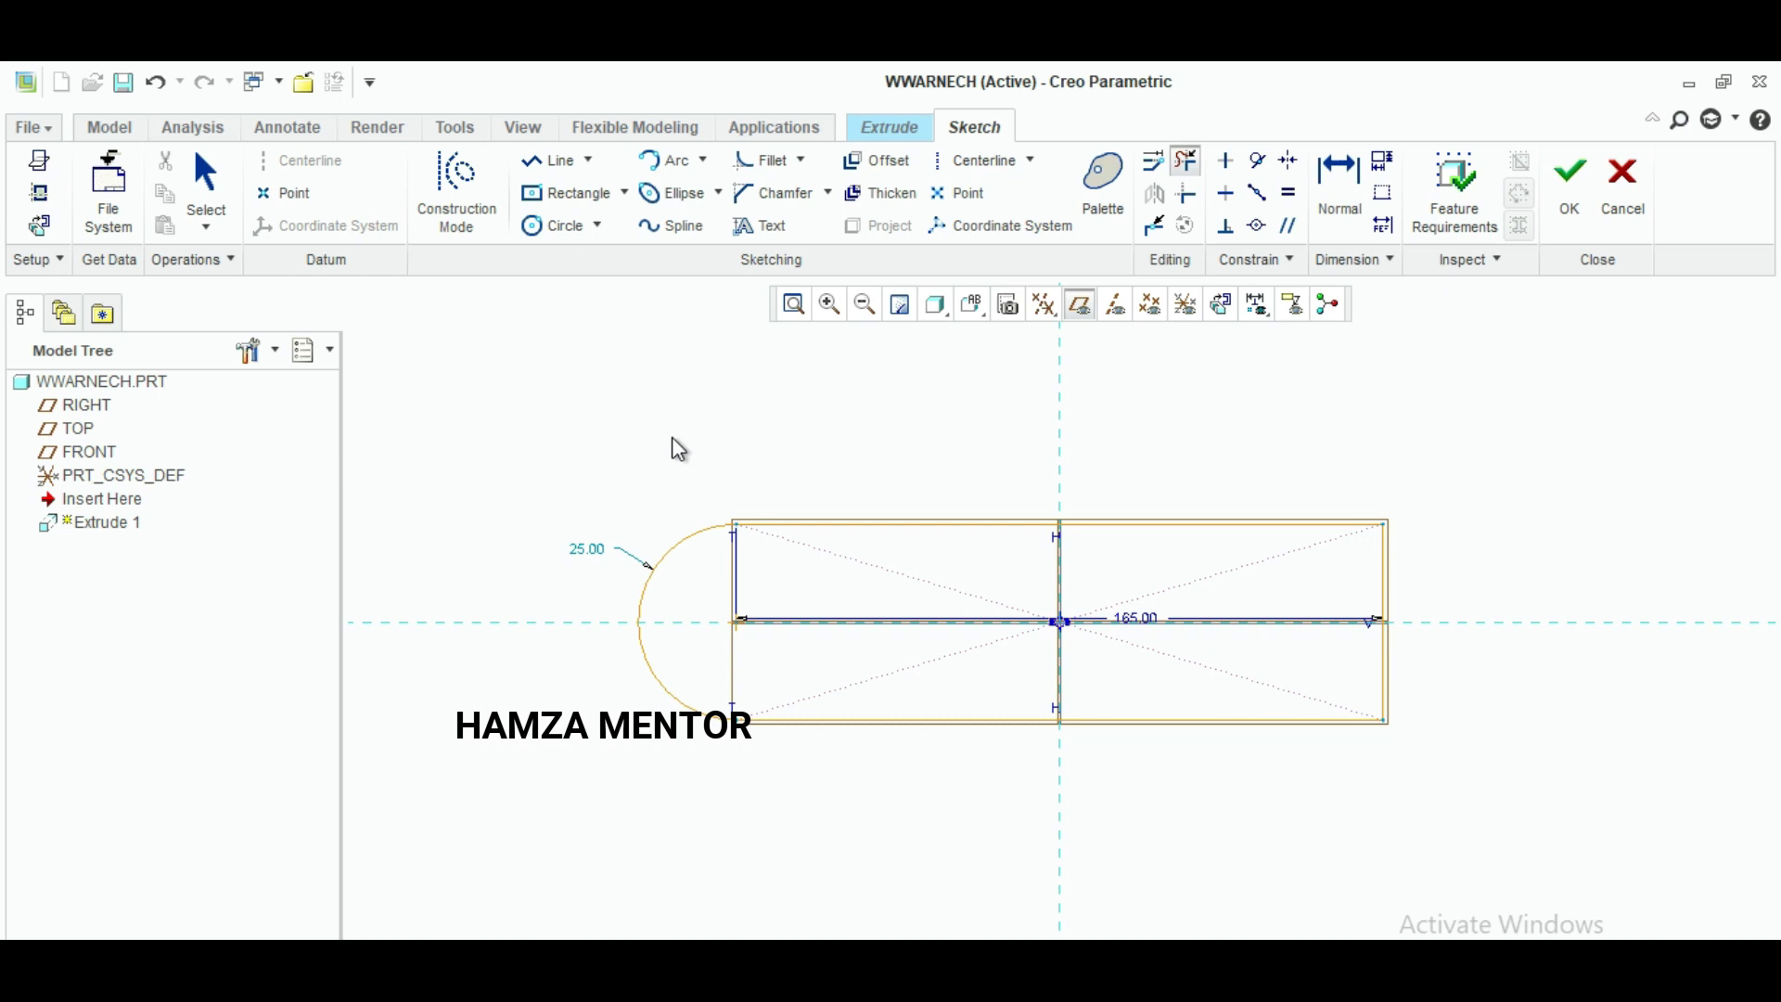
Step: Sketch a circle about 35 in diameter concentric with the rounded end, and move the arc's radius dimension clear of it
left_click(550, 232)
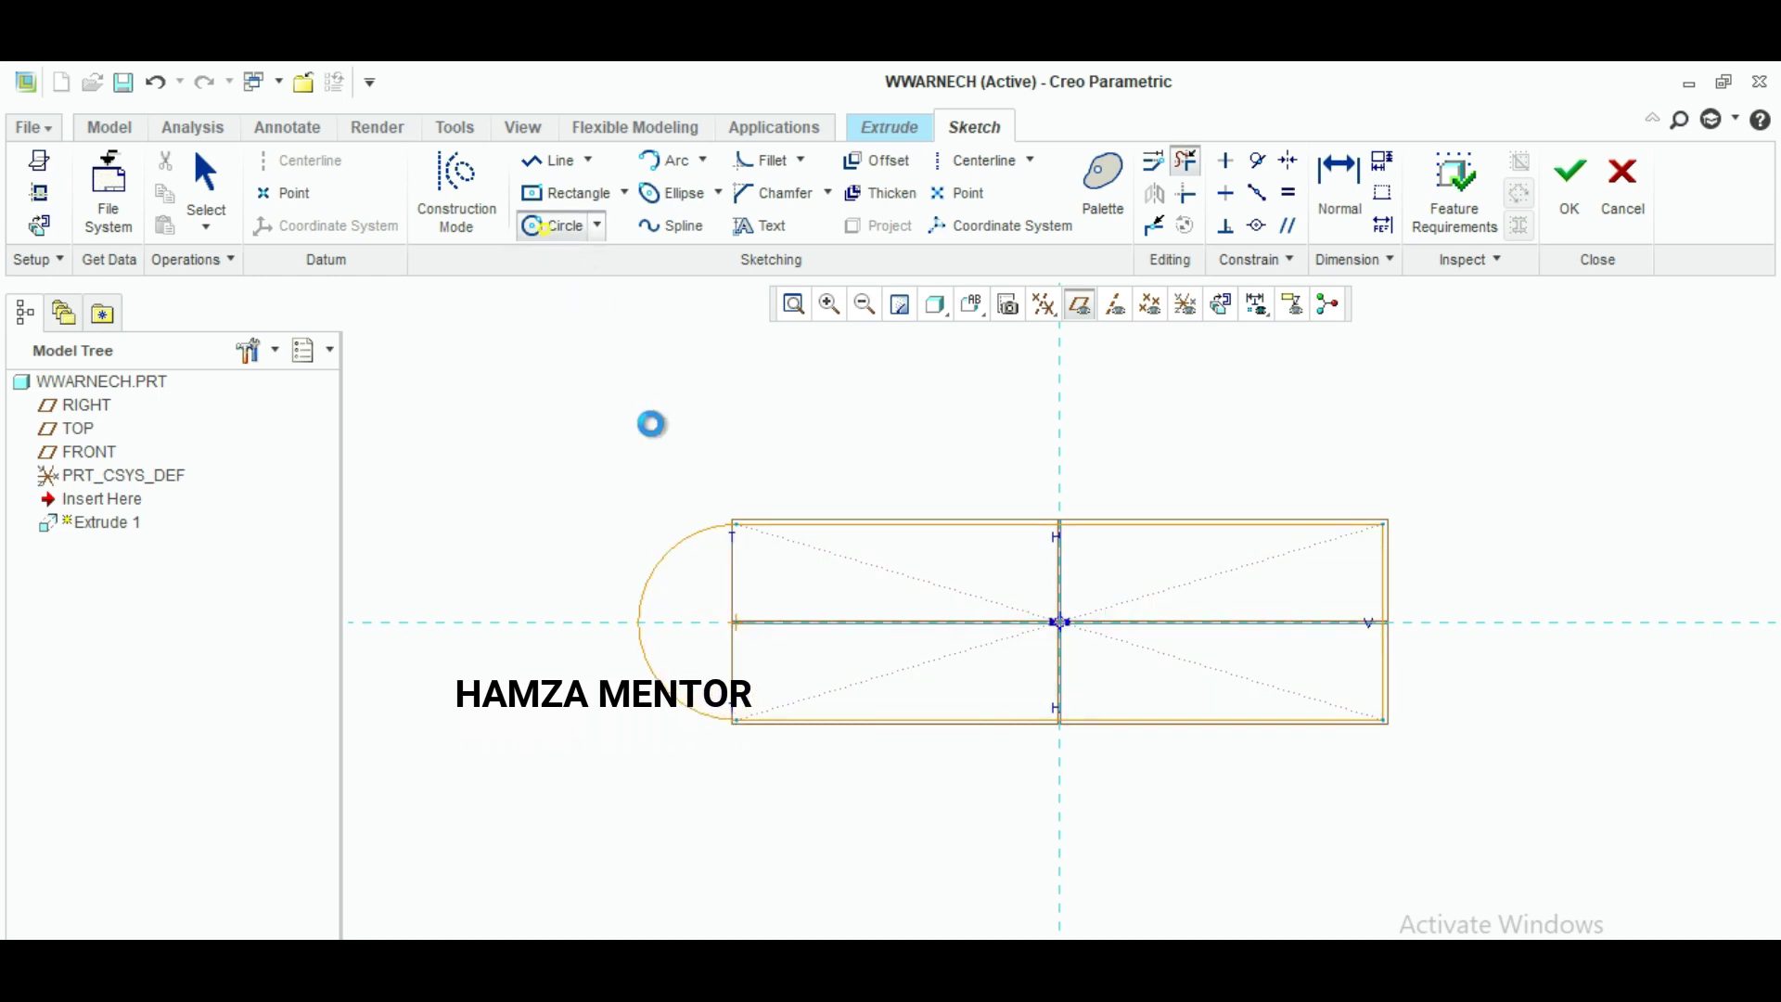
left_click(738, 623)
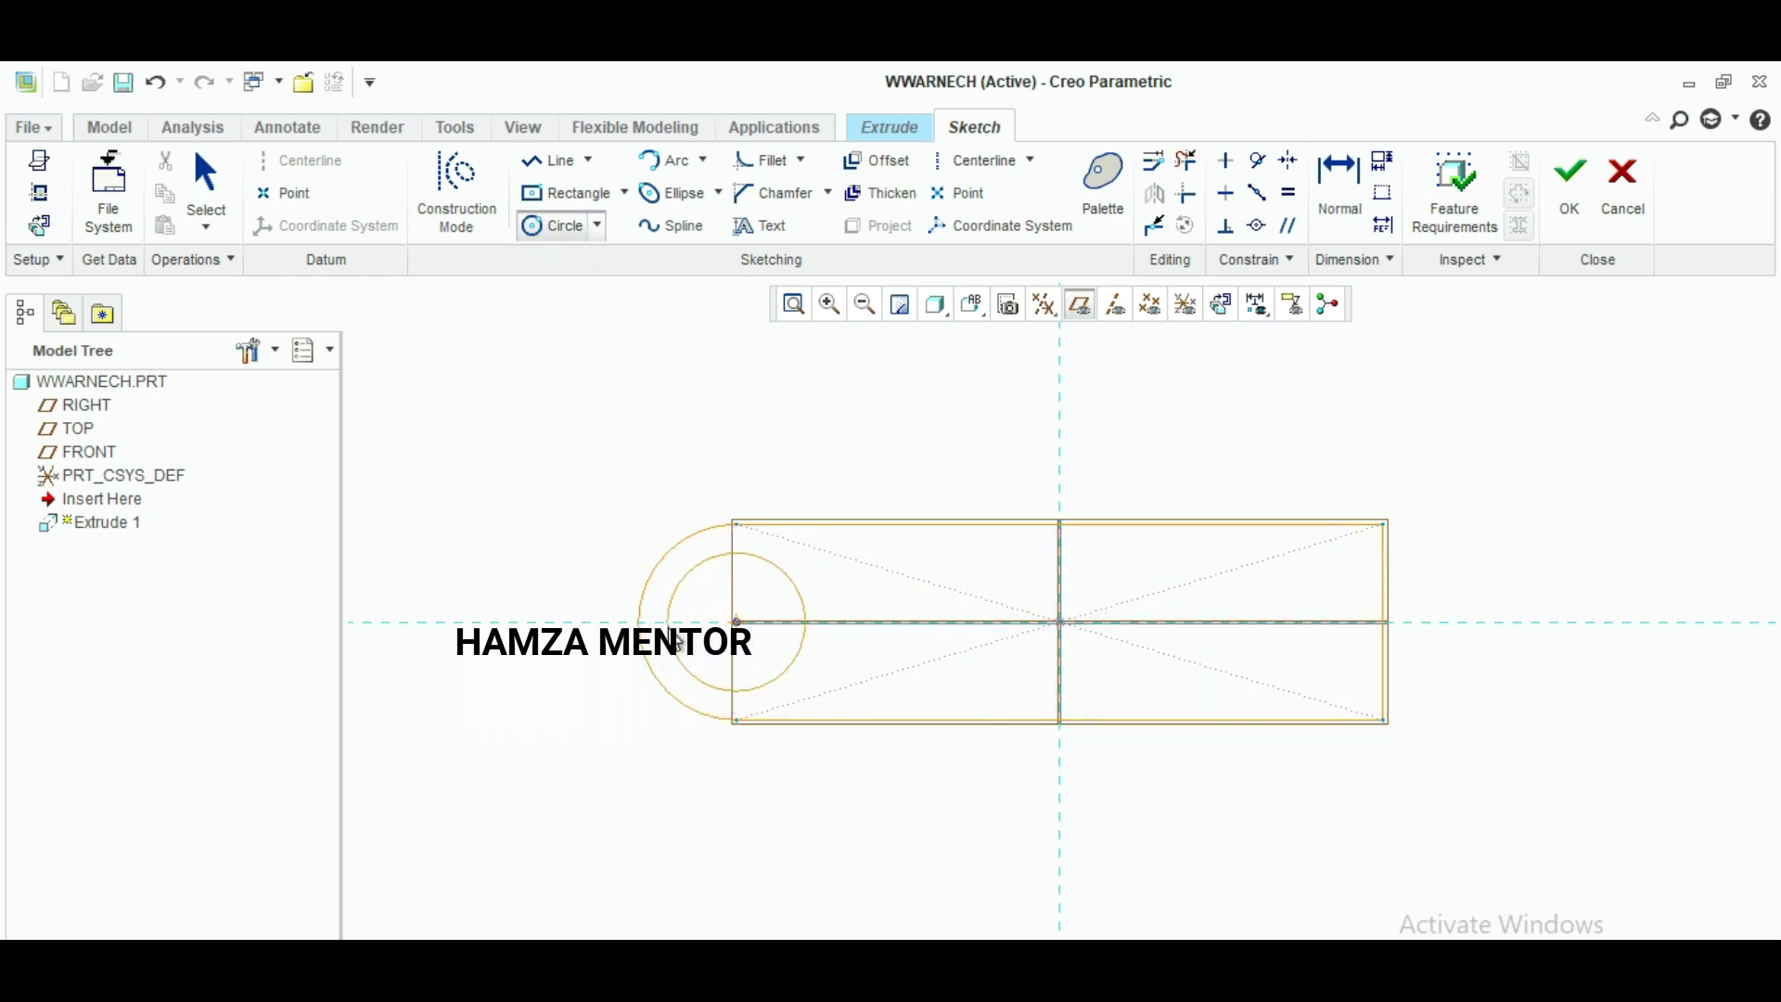
left_click(675, 643)
left_click(206, 176)
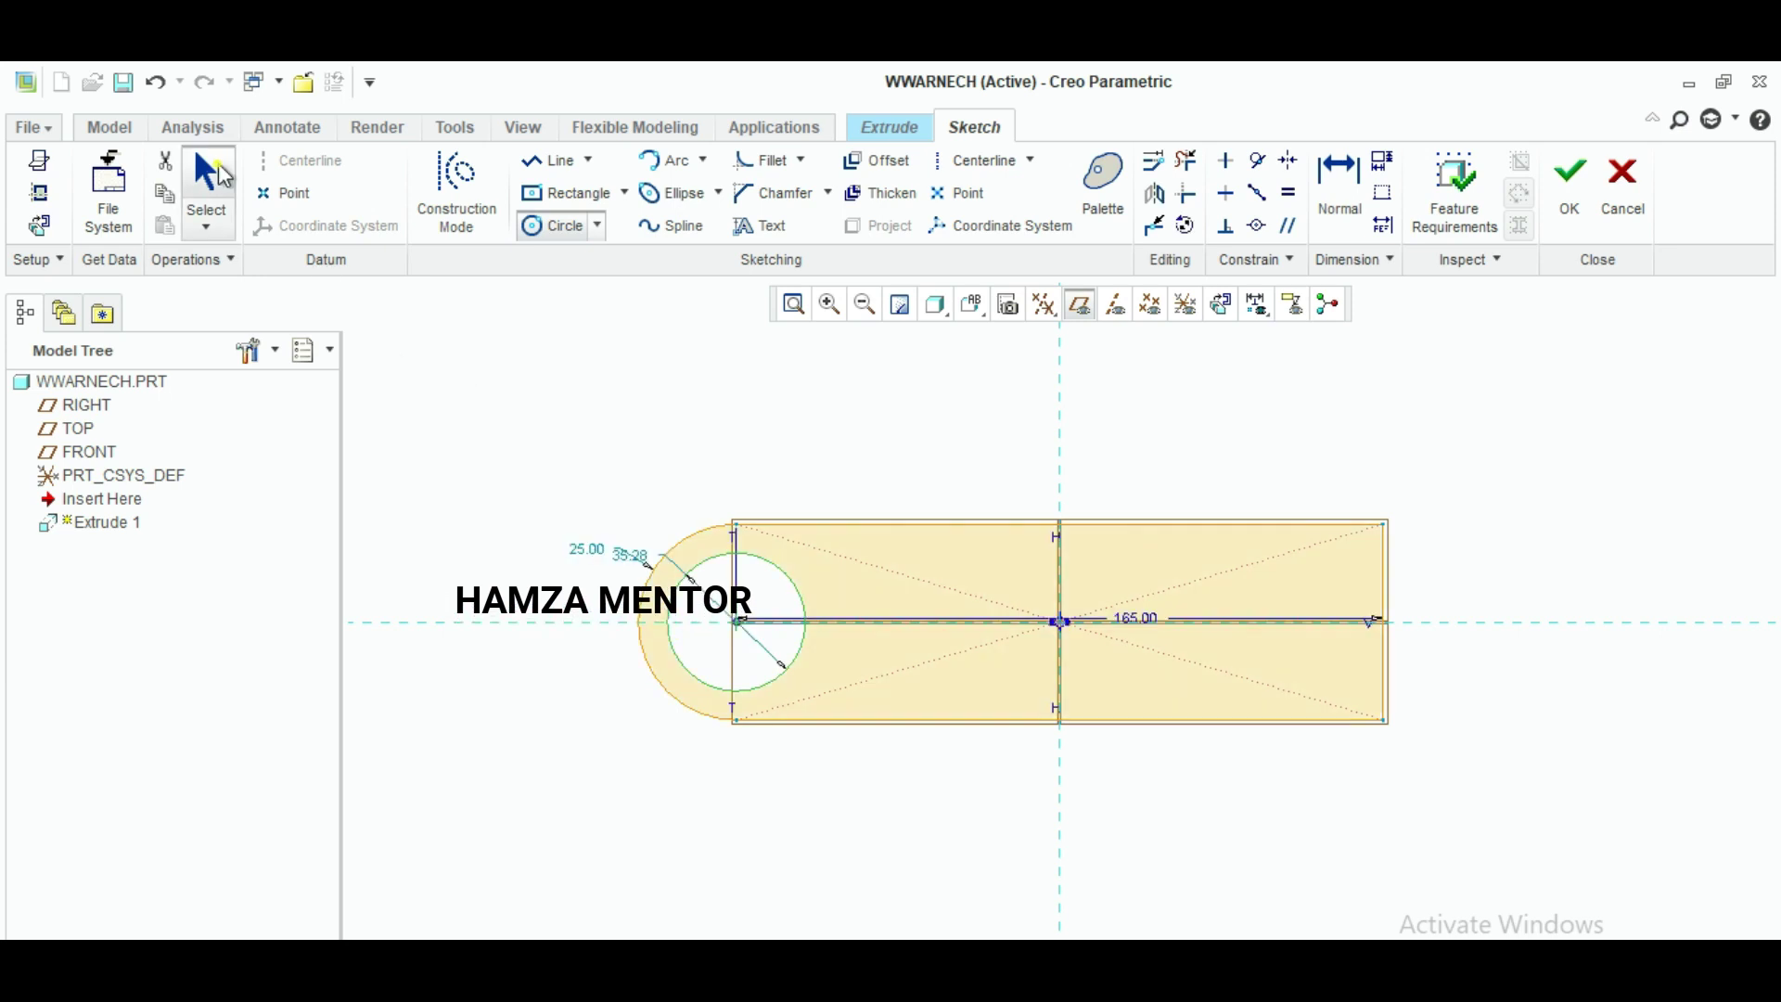
left_click_drag(595, 555, 654, 494)
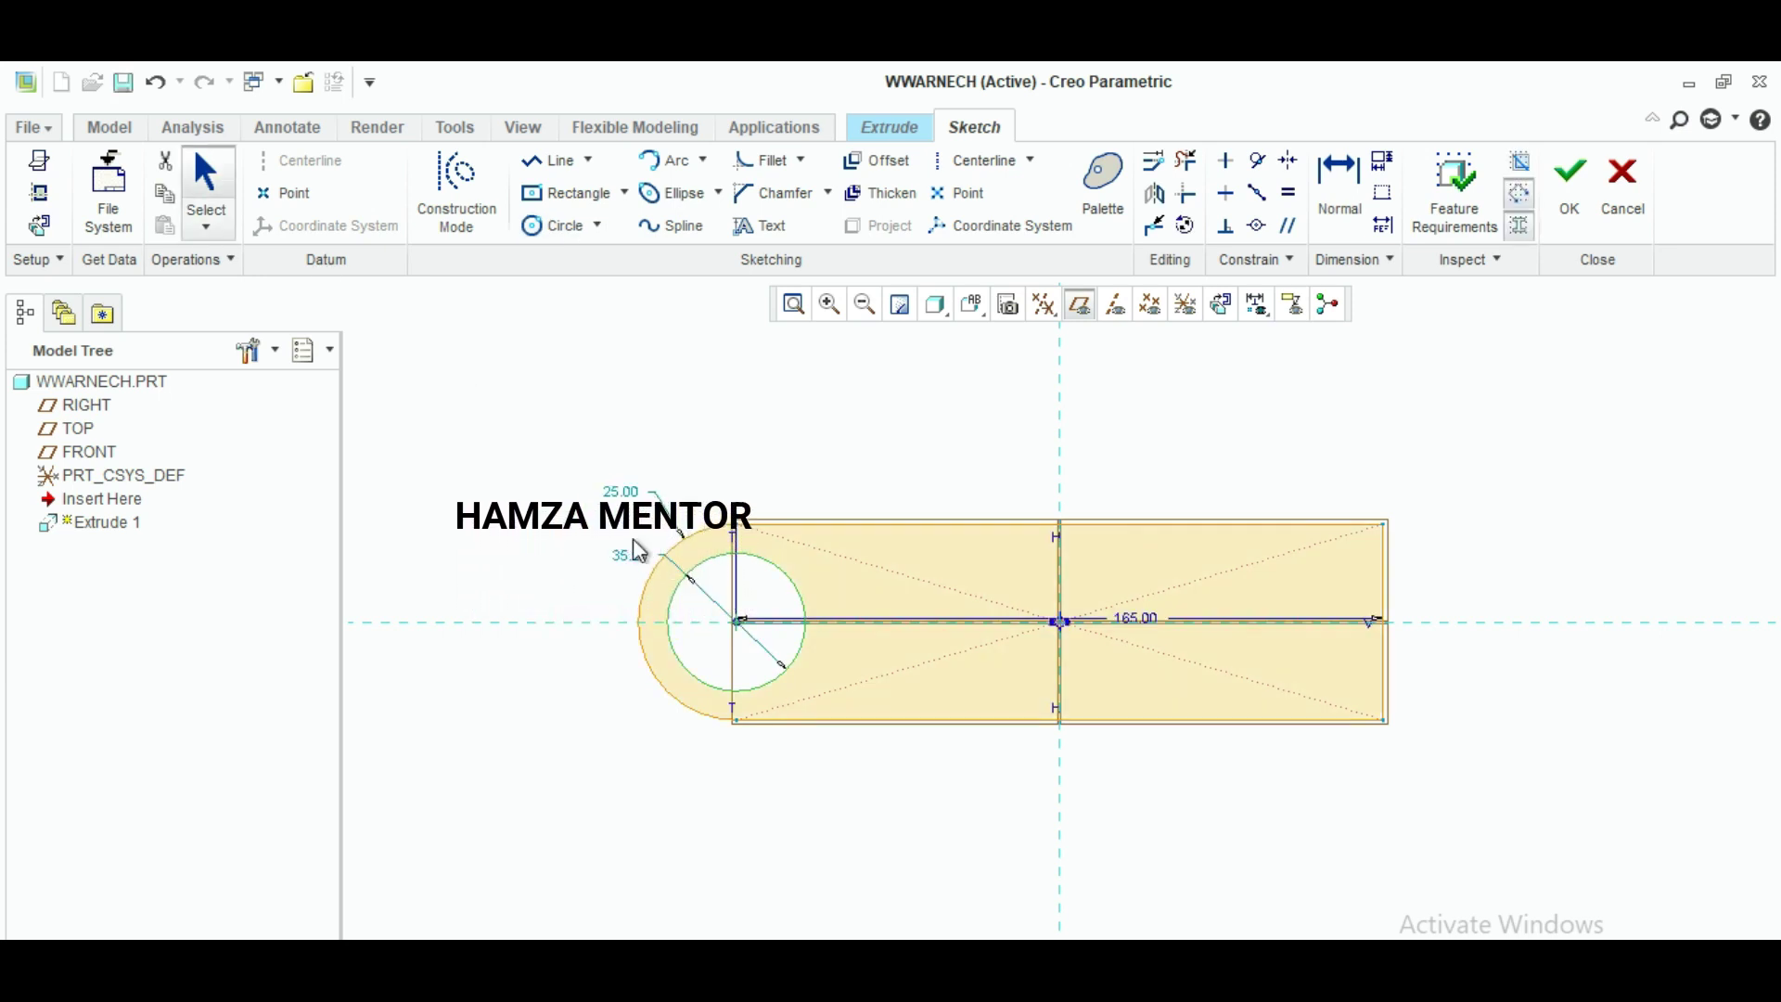
left_click(617, 486)
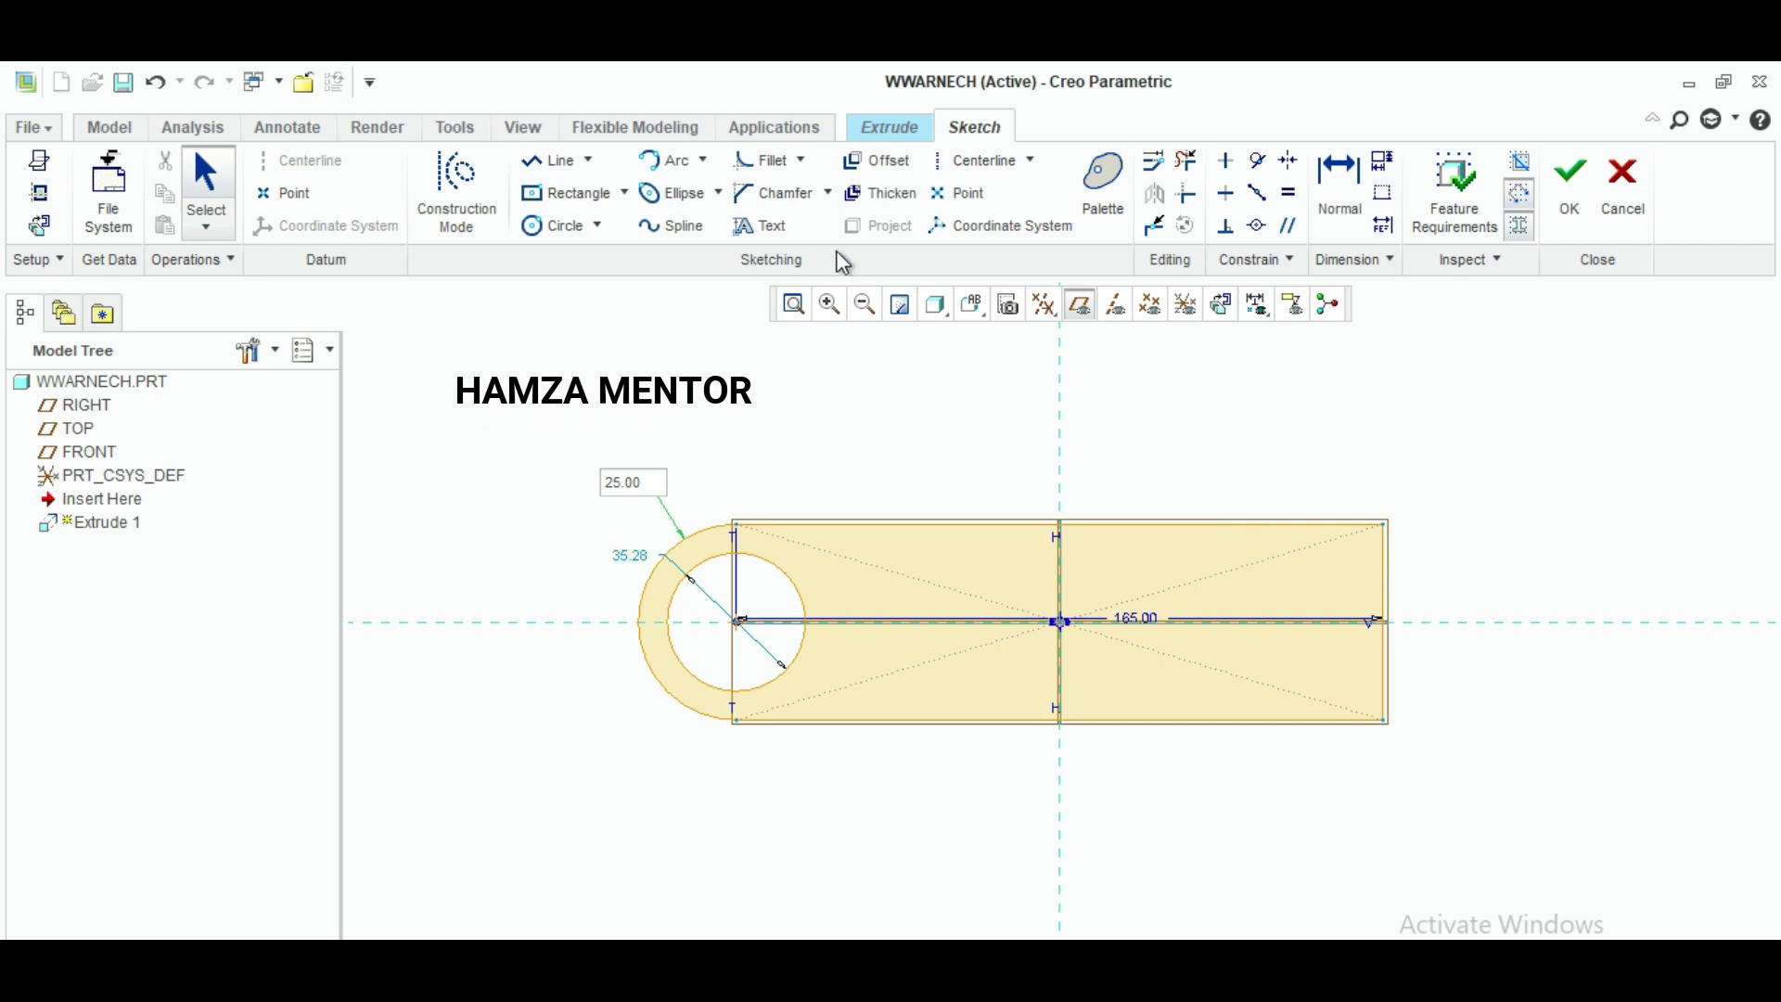
Step: Sketch a Center and Axis Ellipse about 43 wide and 77 high, centred on the rectangle's right edge midpoint
left_click(716, 193)
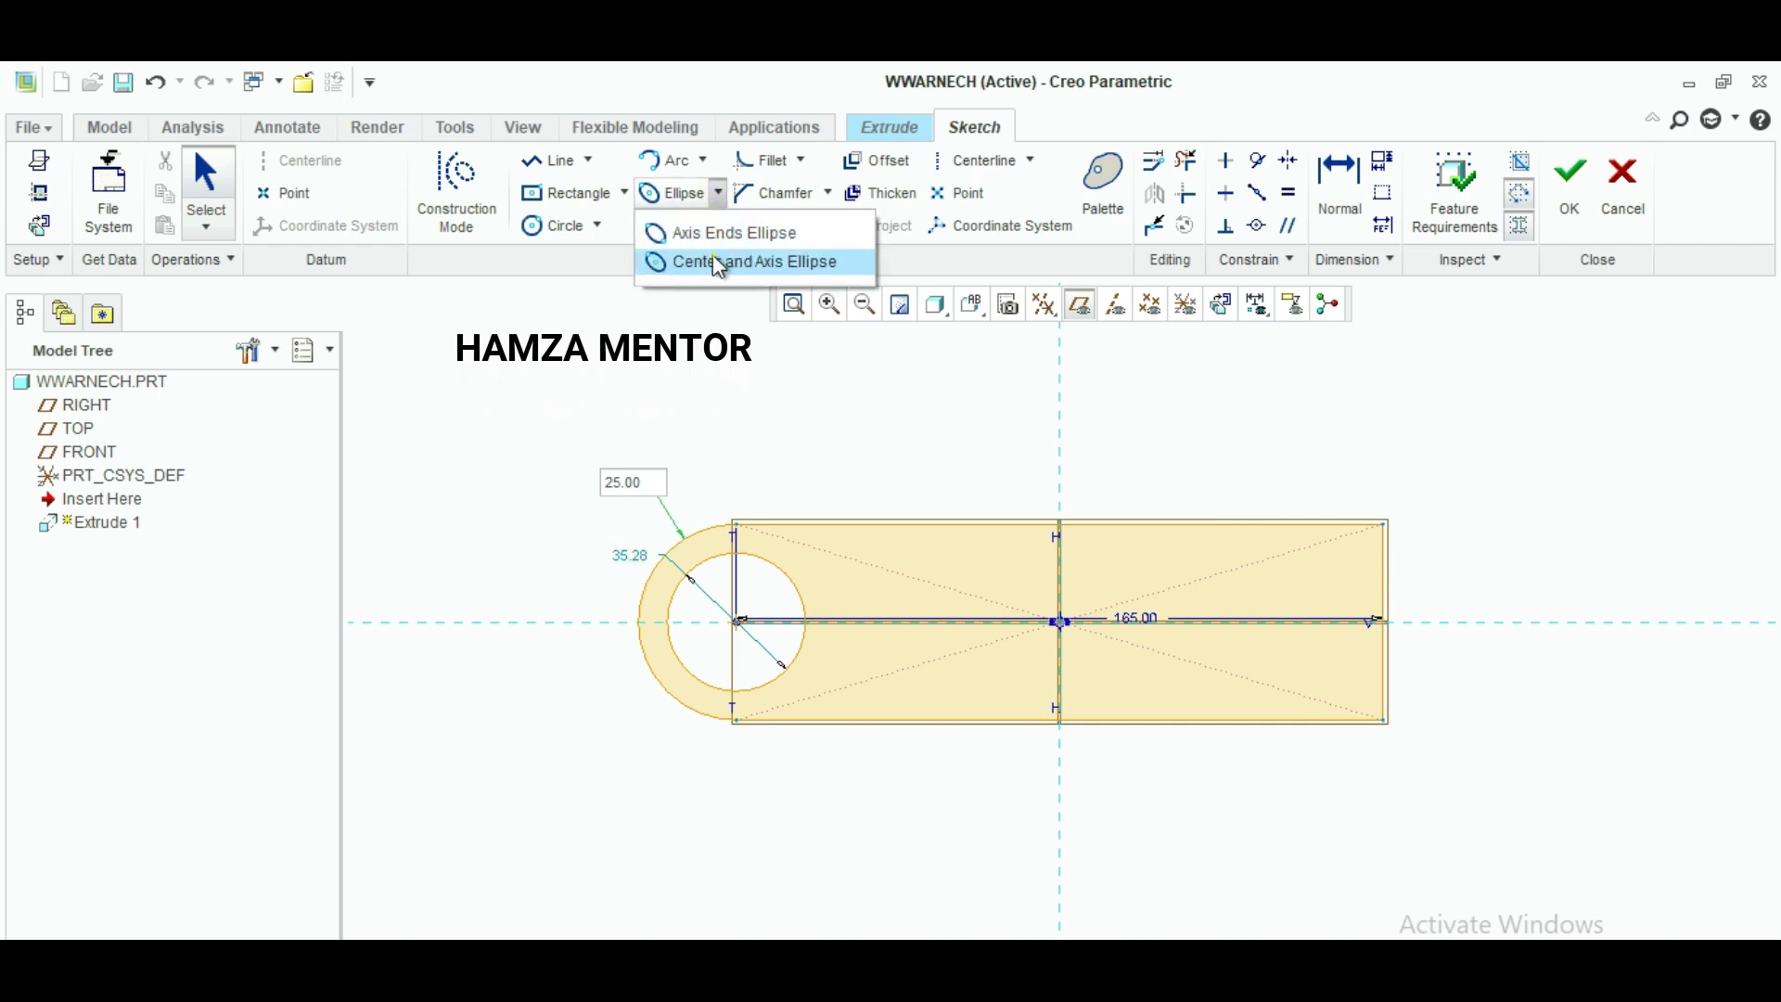
left_click(733, 261)
left_click(1382, 620)
left_click(1382, 483)
left_click(1303, 475)
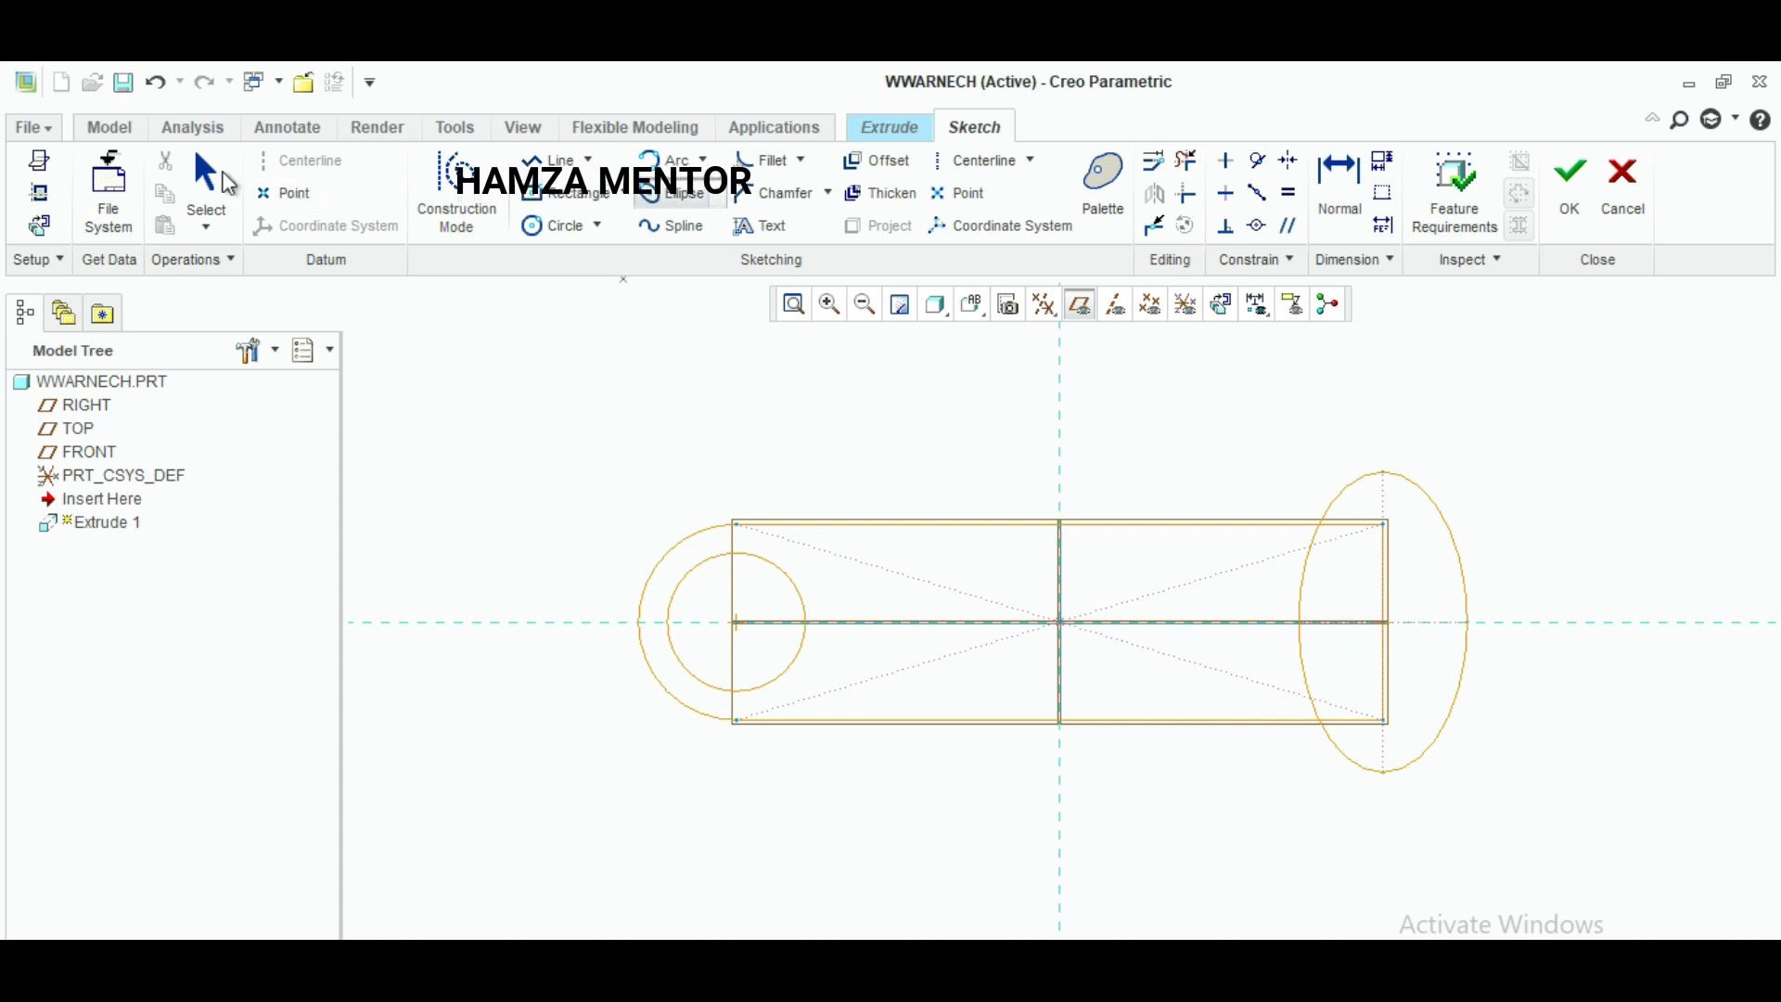
left_click(205, 185)
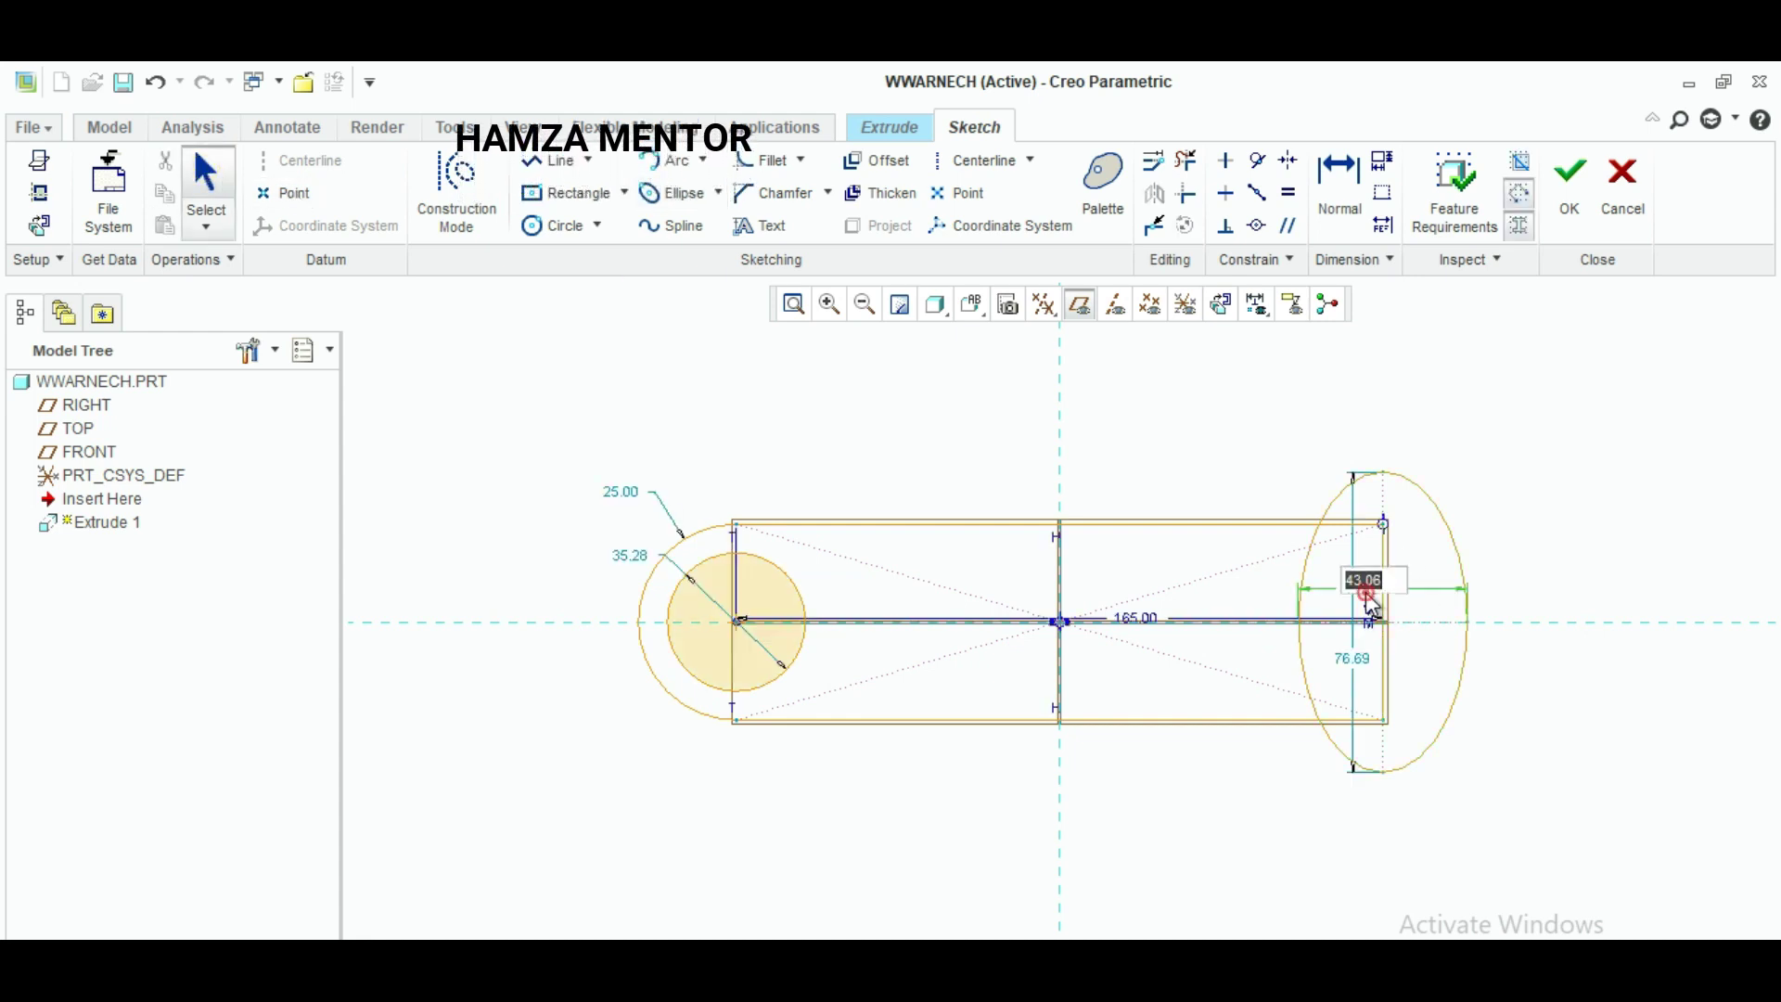
Step: Set the ellipse's width to 45 and its height to 80
double_click(1365, 581)
type("4")
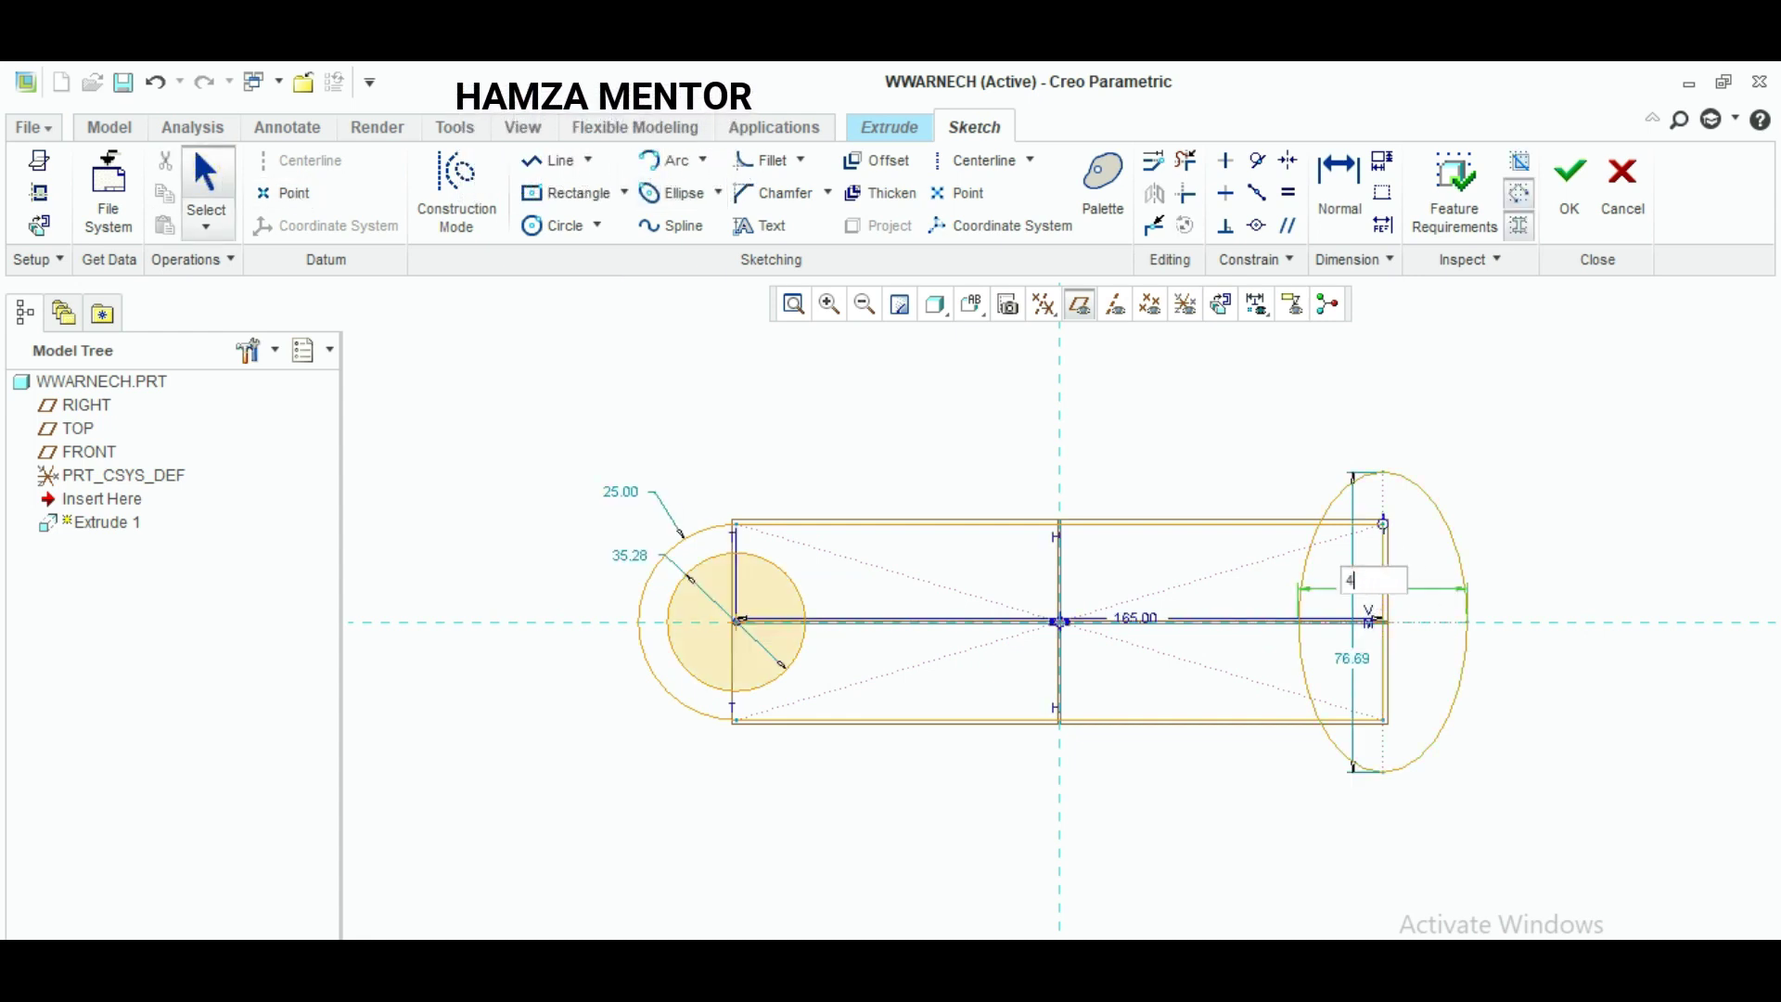
type("5")
key("Return")
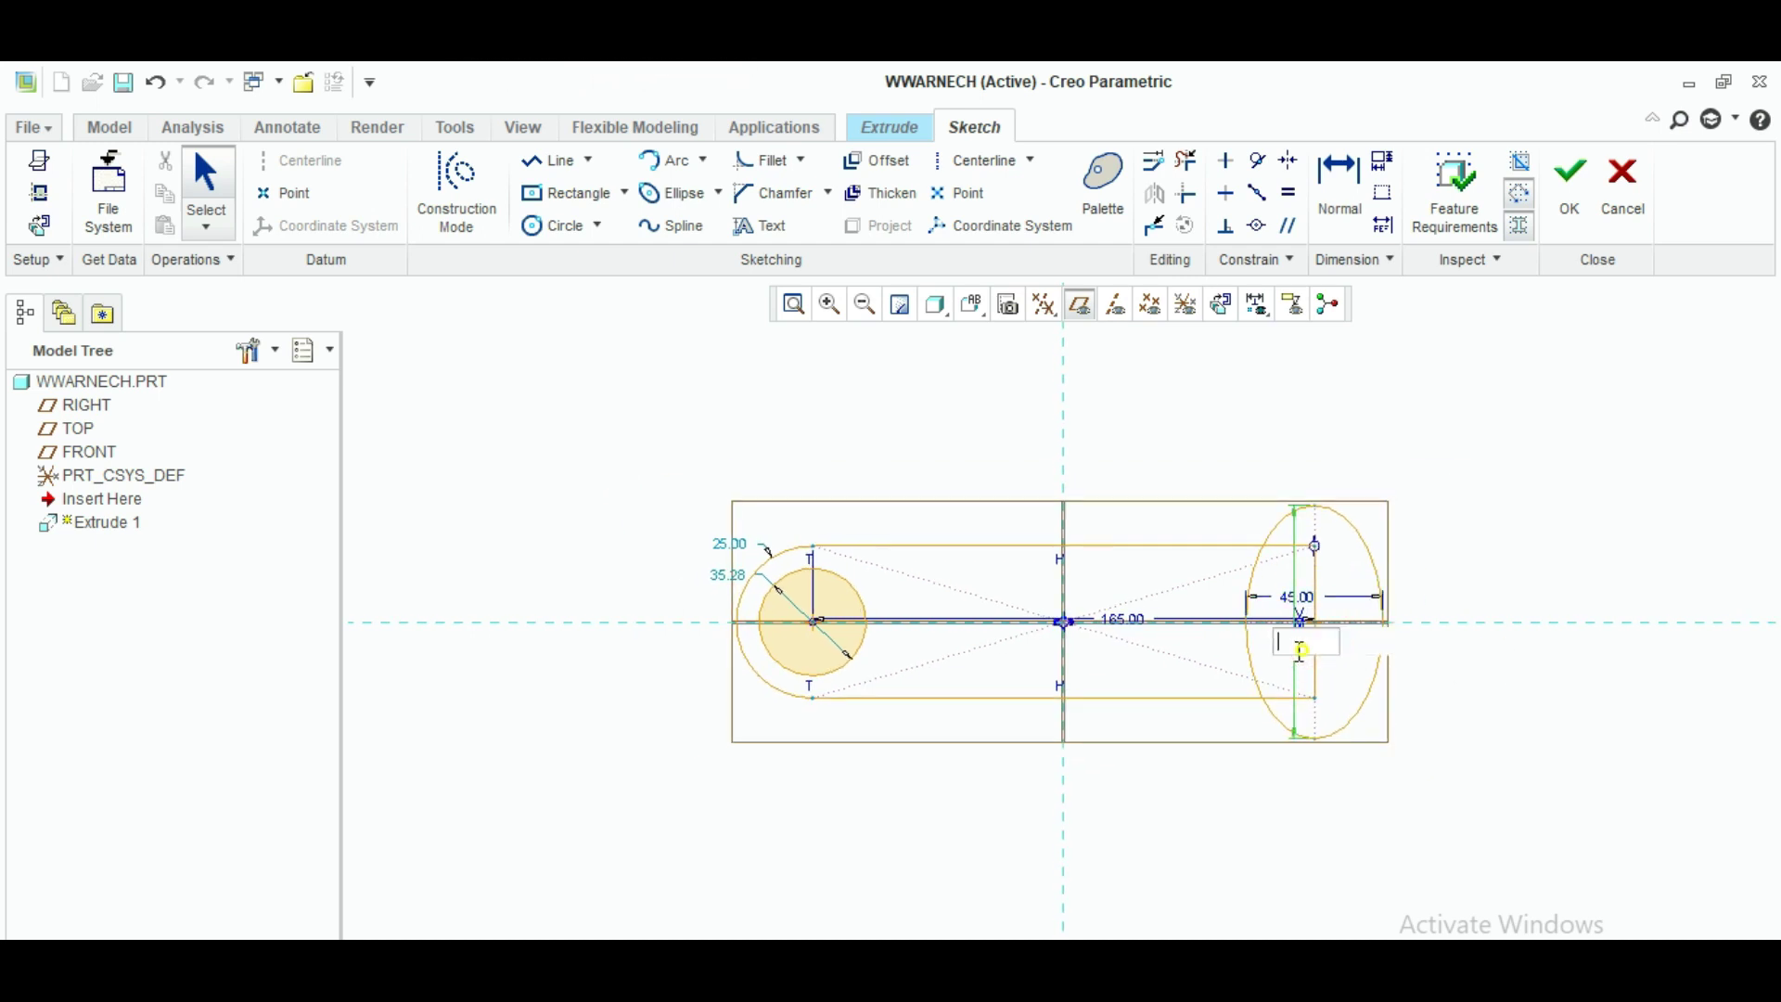
key("Return")
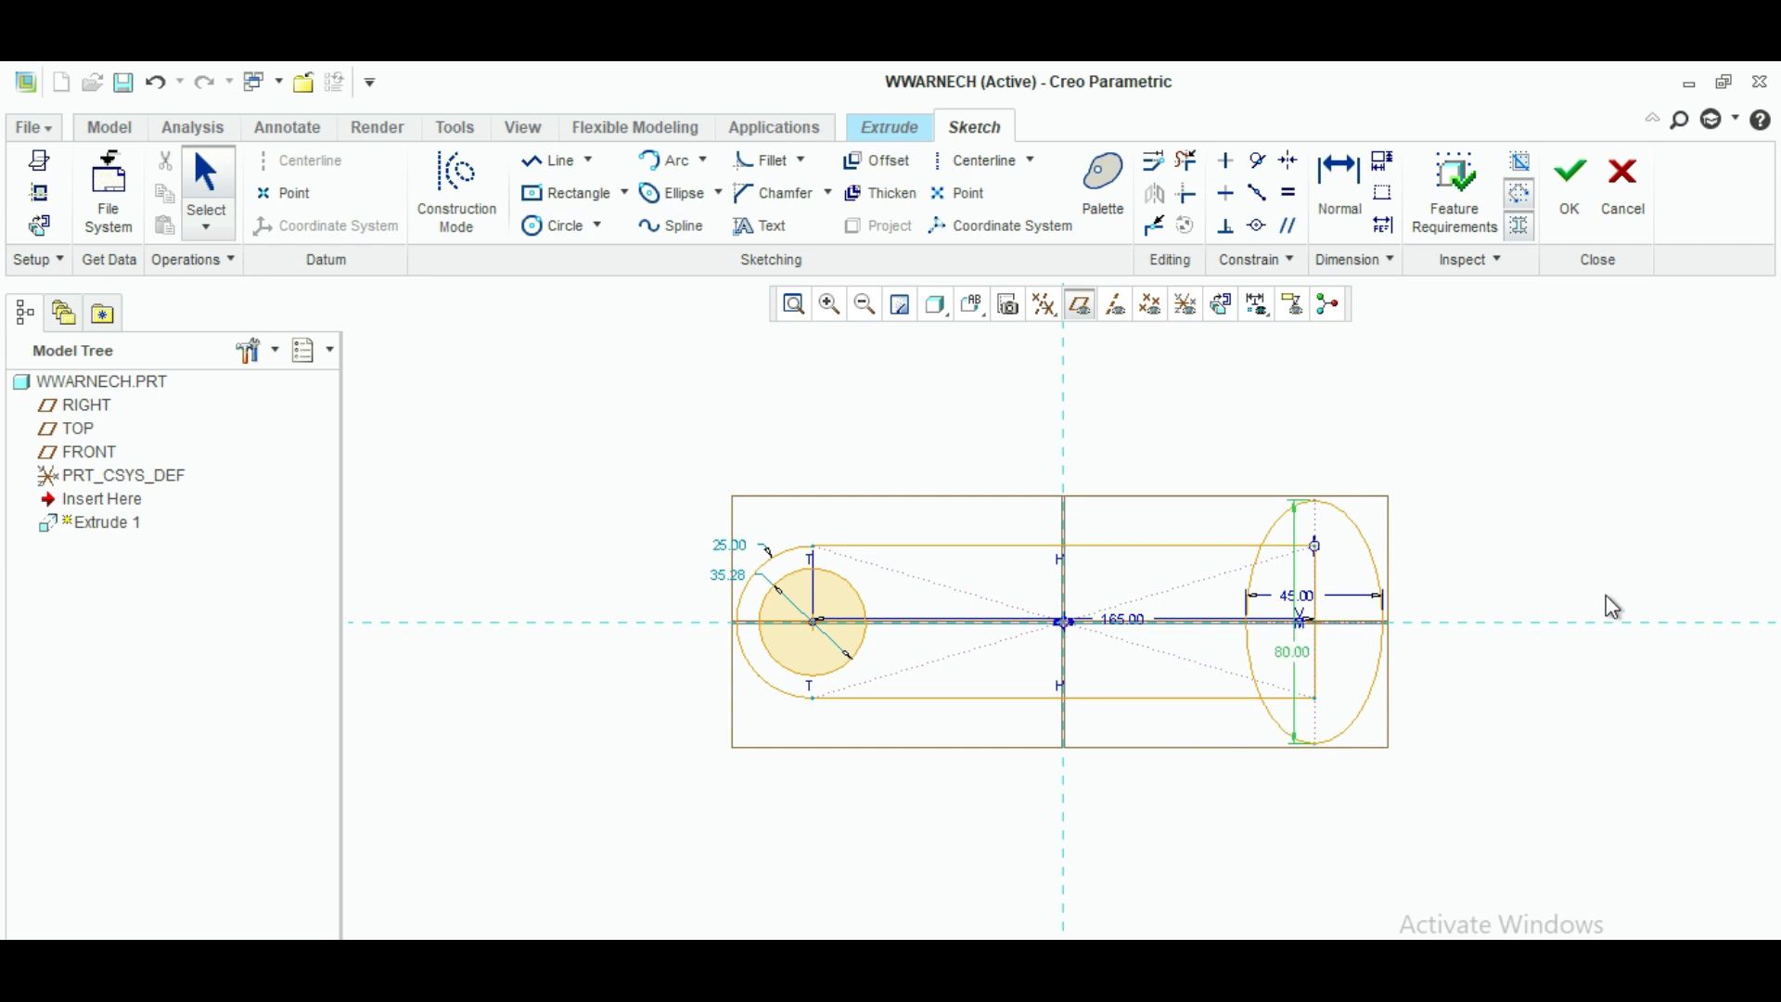
Step: Trim the overlapping segments between the handle and the ellipse into one closed outline, and finish the sketch
left_click(1191, 164)
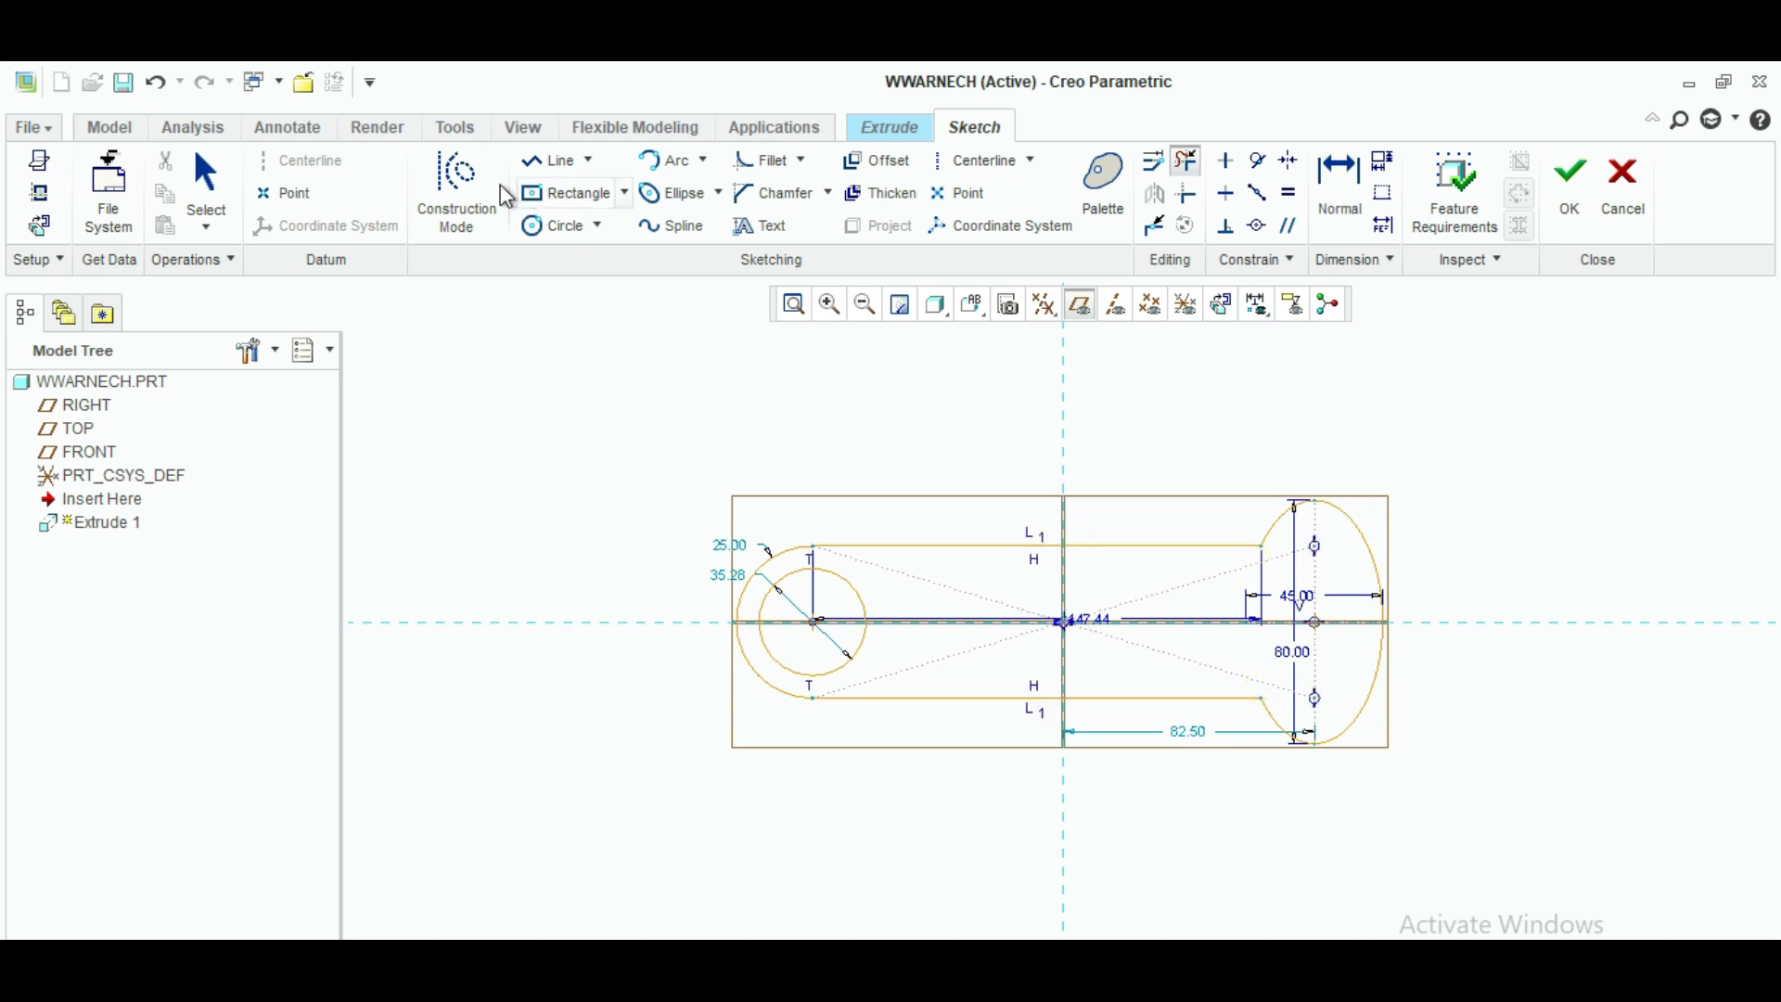
left_click(206, 171)
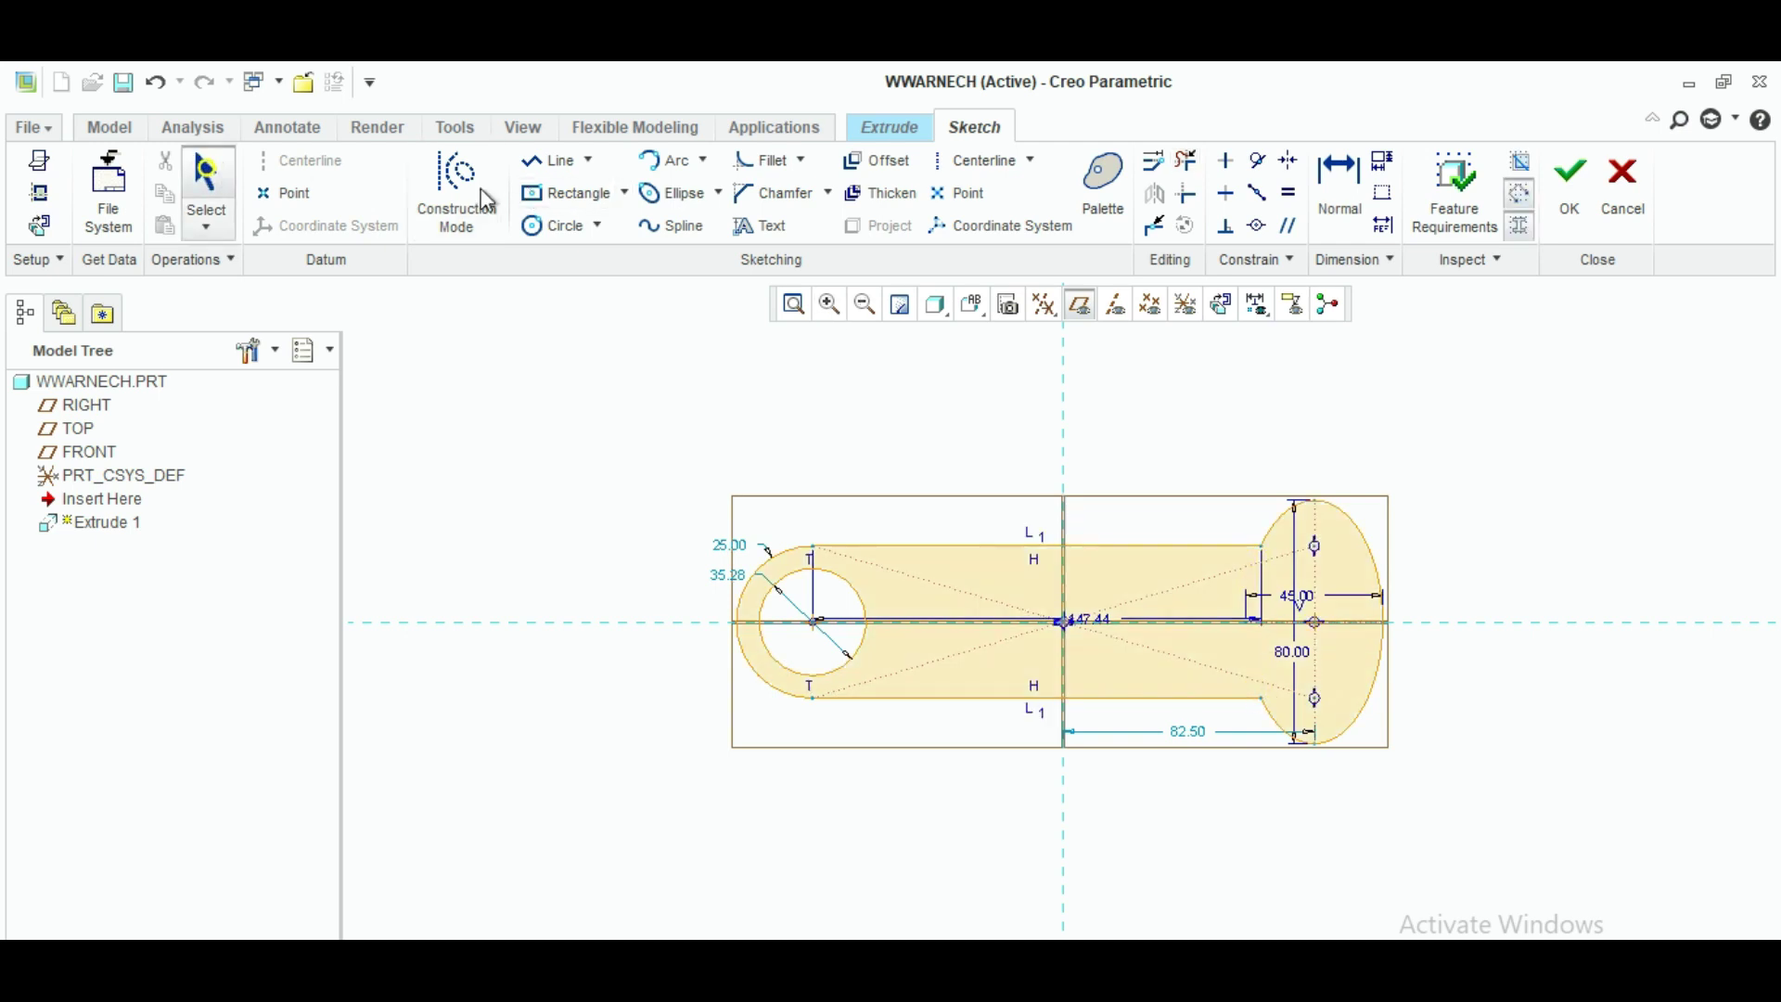
left_click(1571, 189)
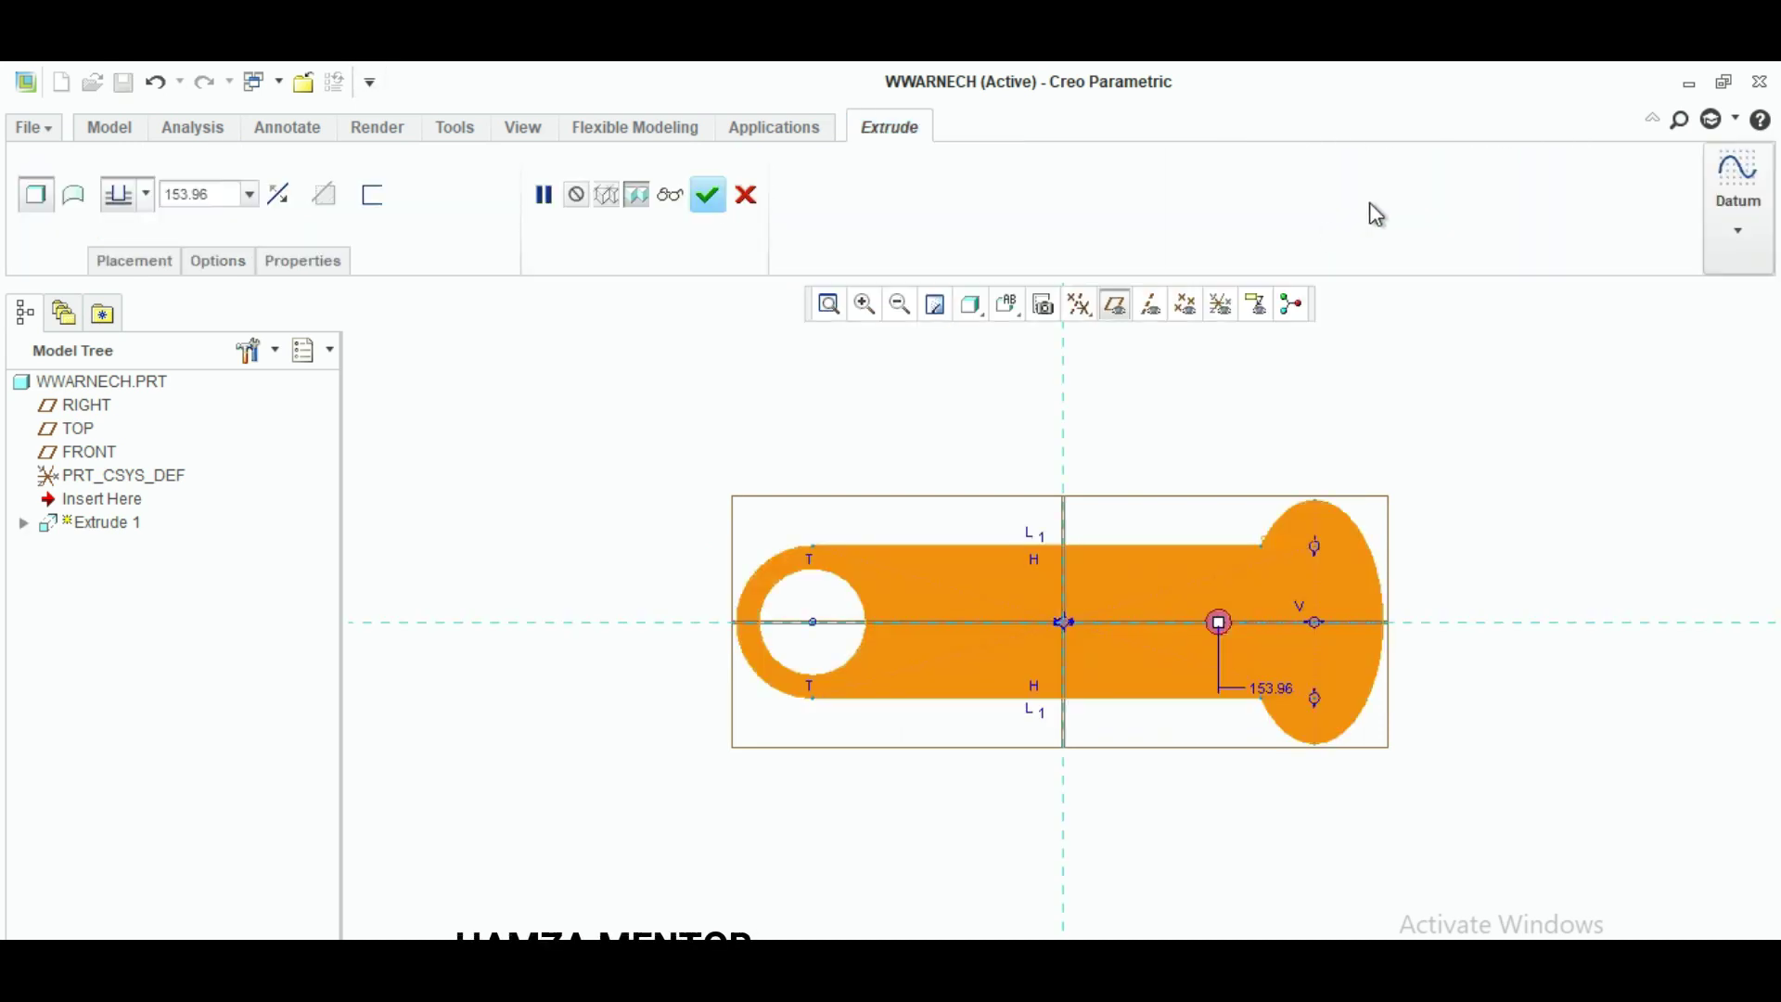
Step: Extrude the wrench profile to a depth of 20
double_click(225, 190)
key("BackSpace")
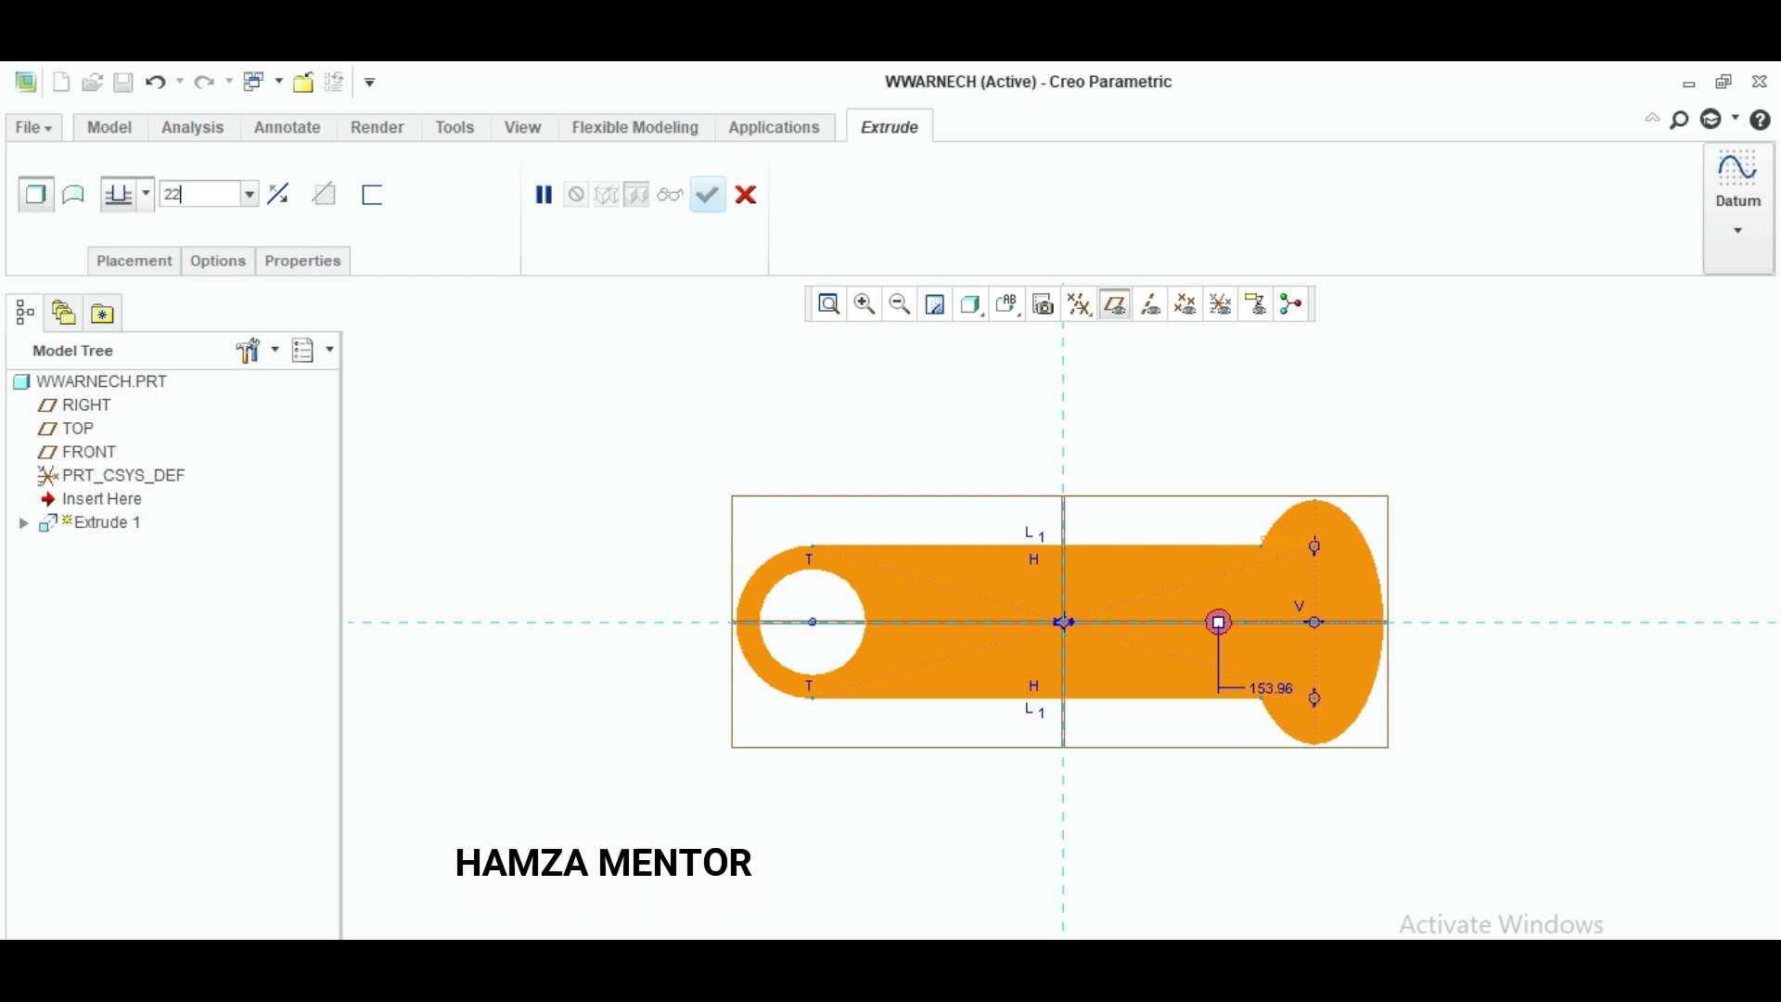
type("20")
key("Return")
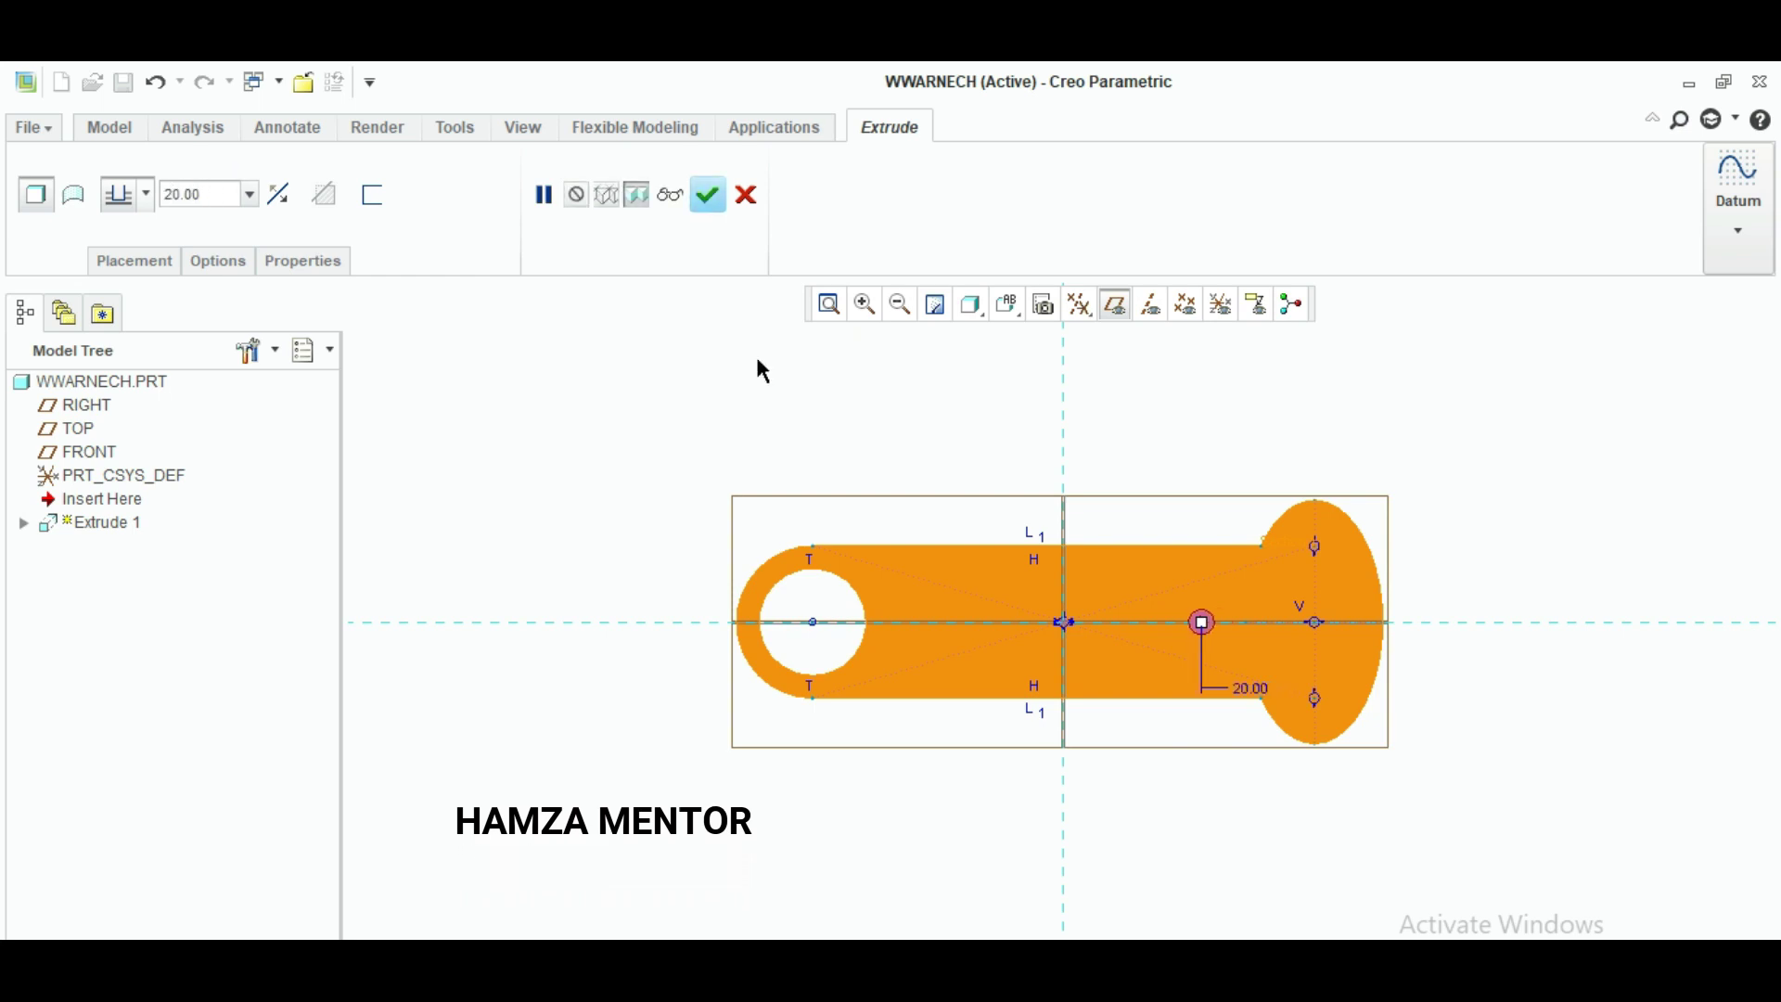
left_click(714, 203)
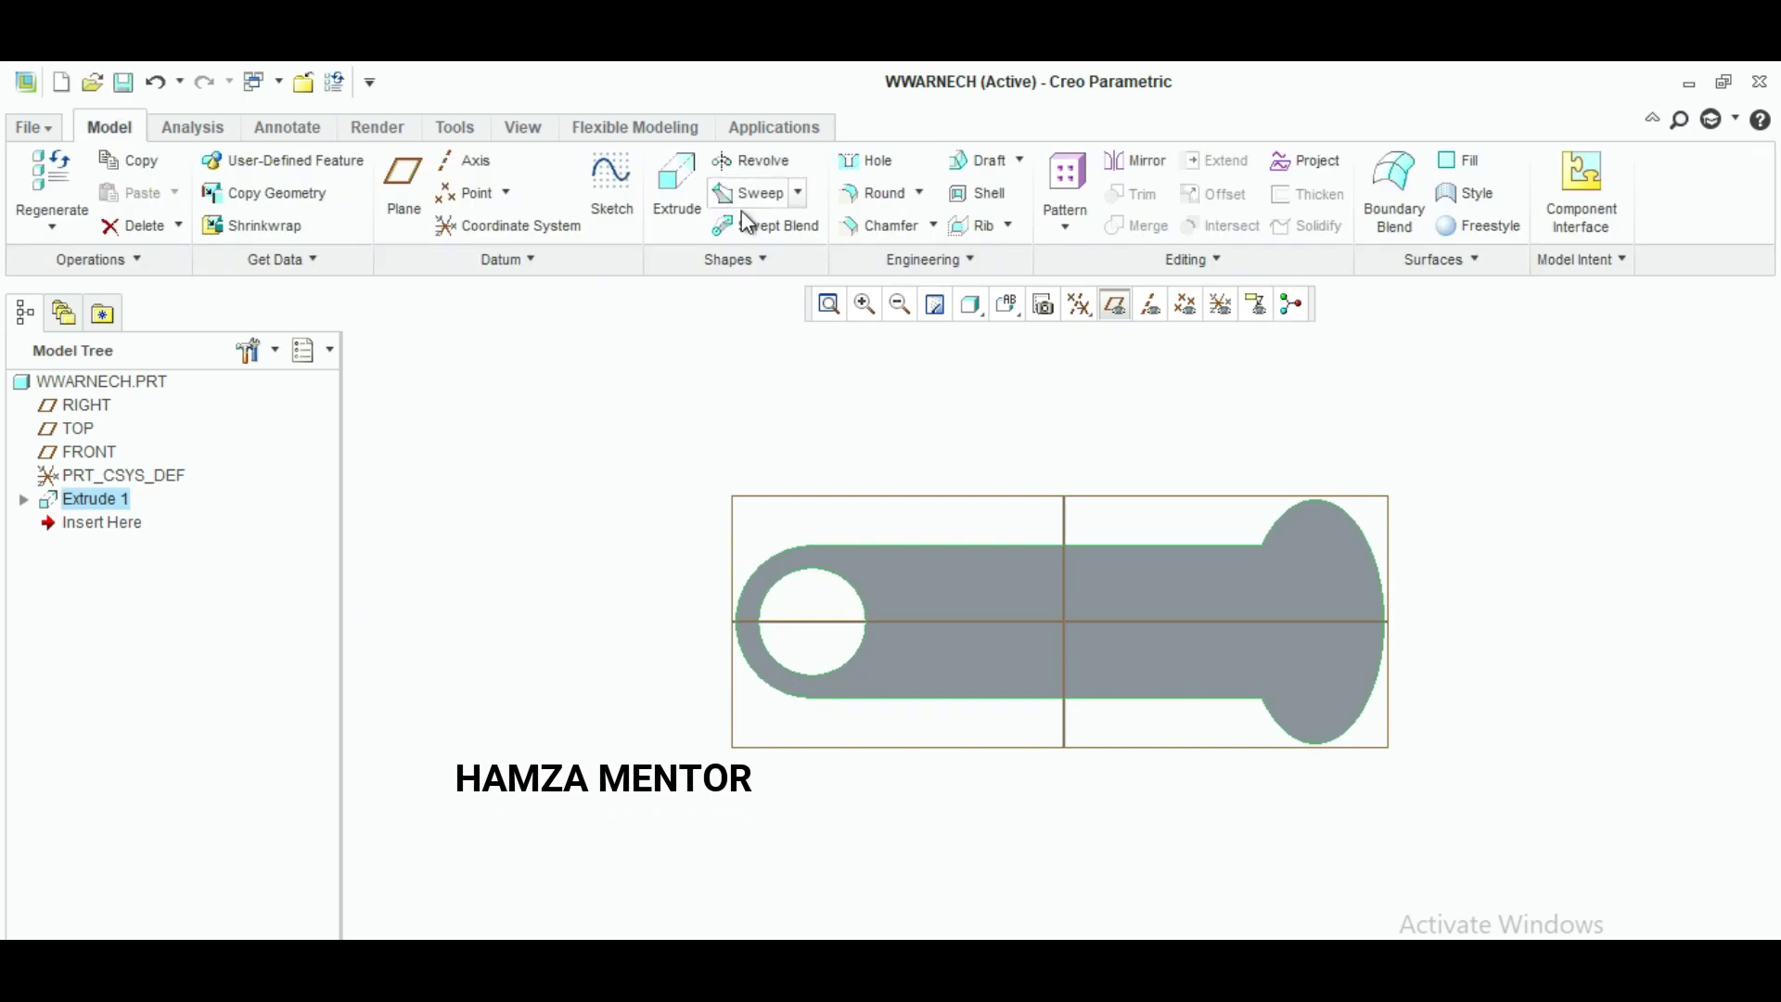
Step: Hide the datum planes and start a new extrude sketch on the wrench body's flat face
left_click(1279, 601)
left_click(1111, 306)
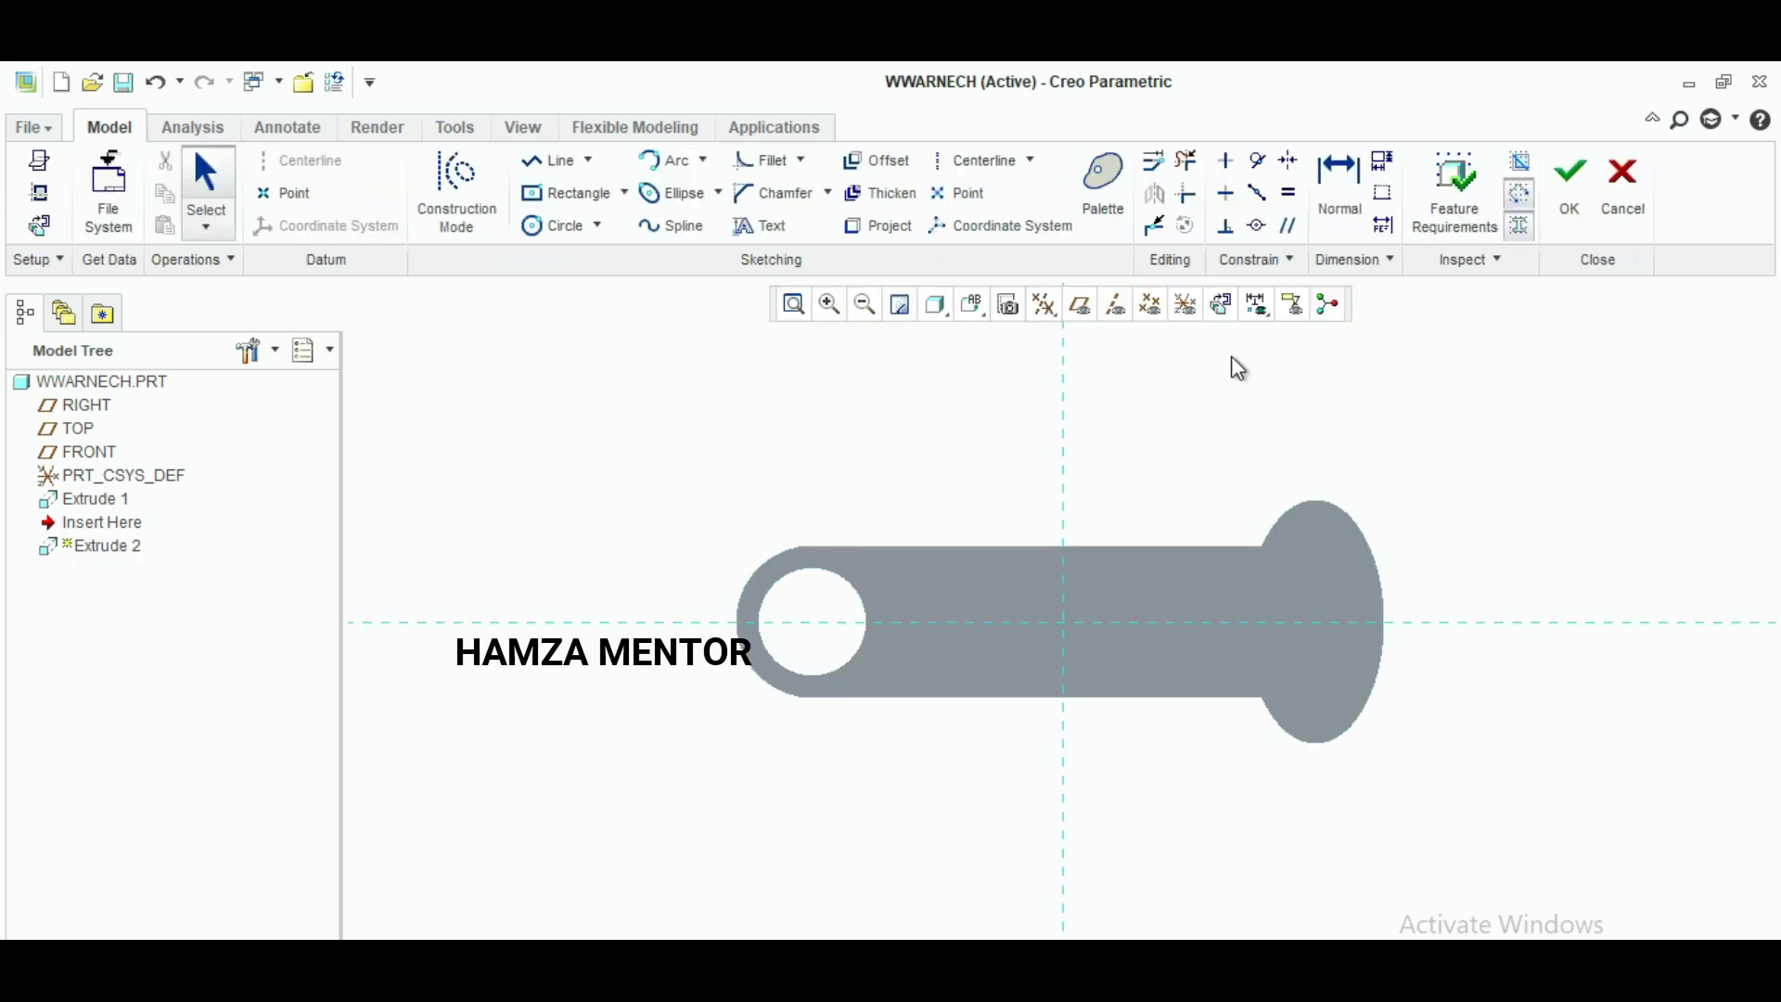
left_click(572, 199)
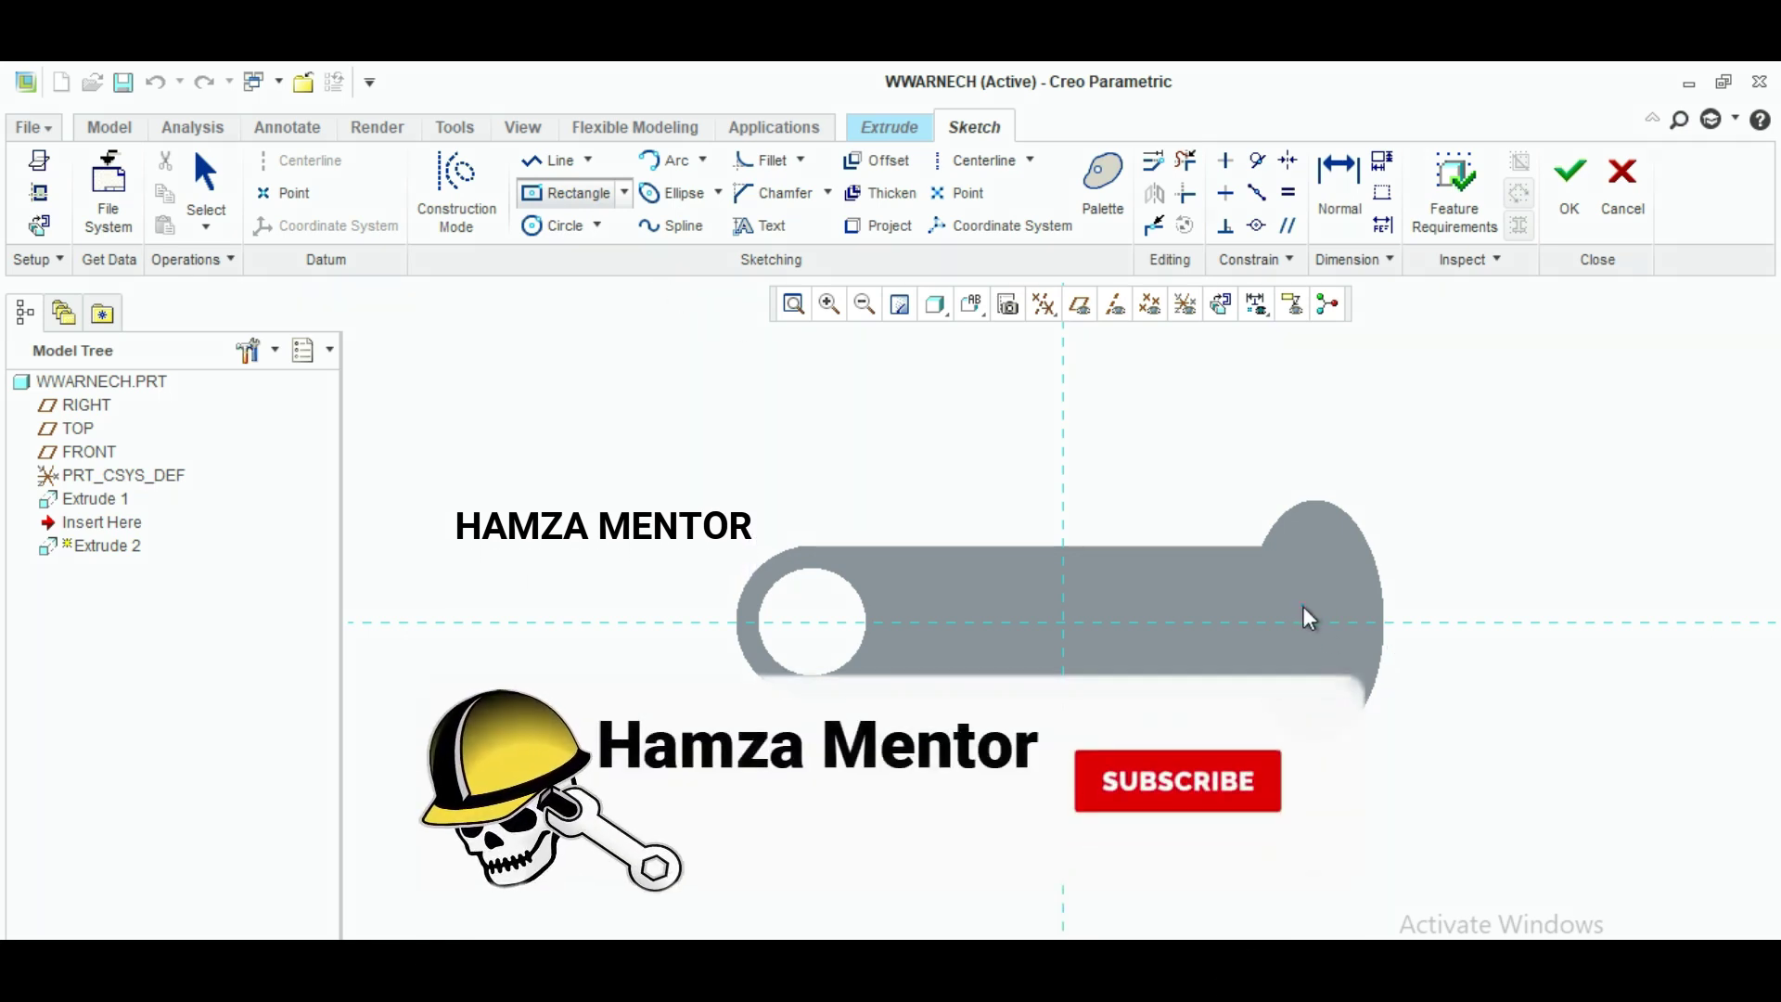
left_click(1383, 638)
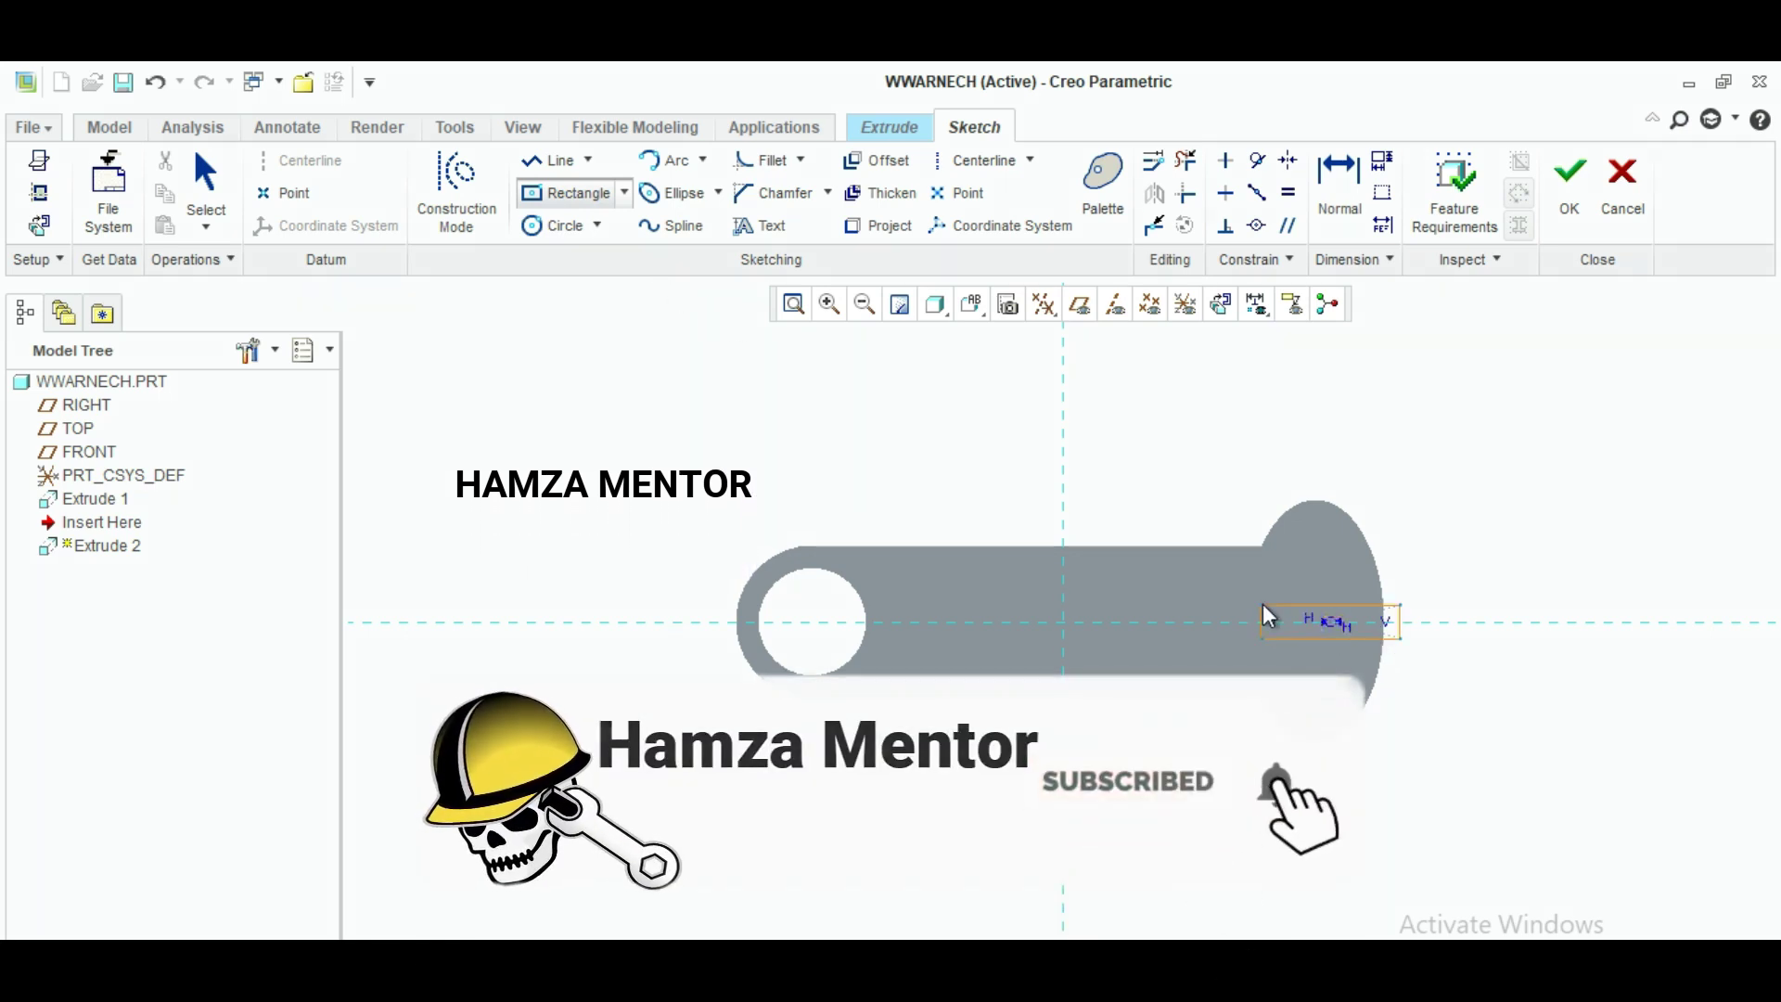
Step: Sketch a corner rectangle about 49 wide and 31 high, overlapping the elliptical head and extending past its outer edge
left_click(625, 195)
left_click(614, 234)
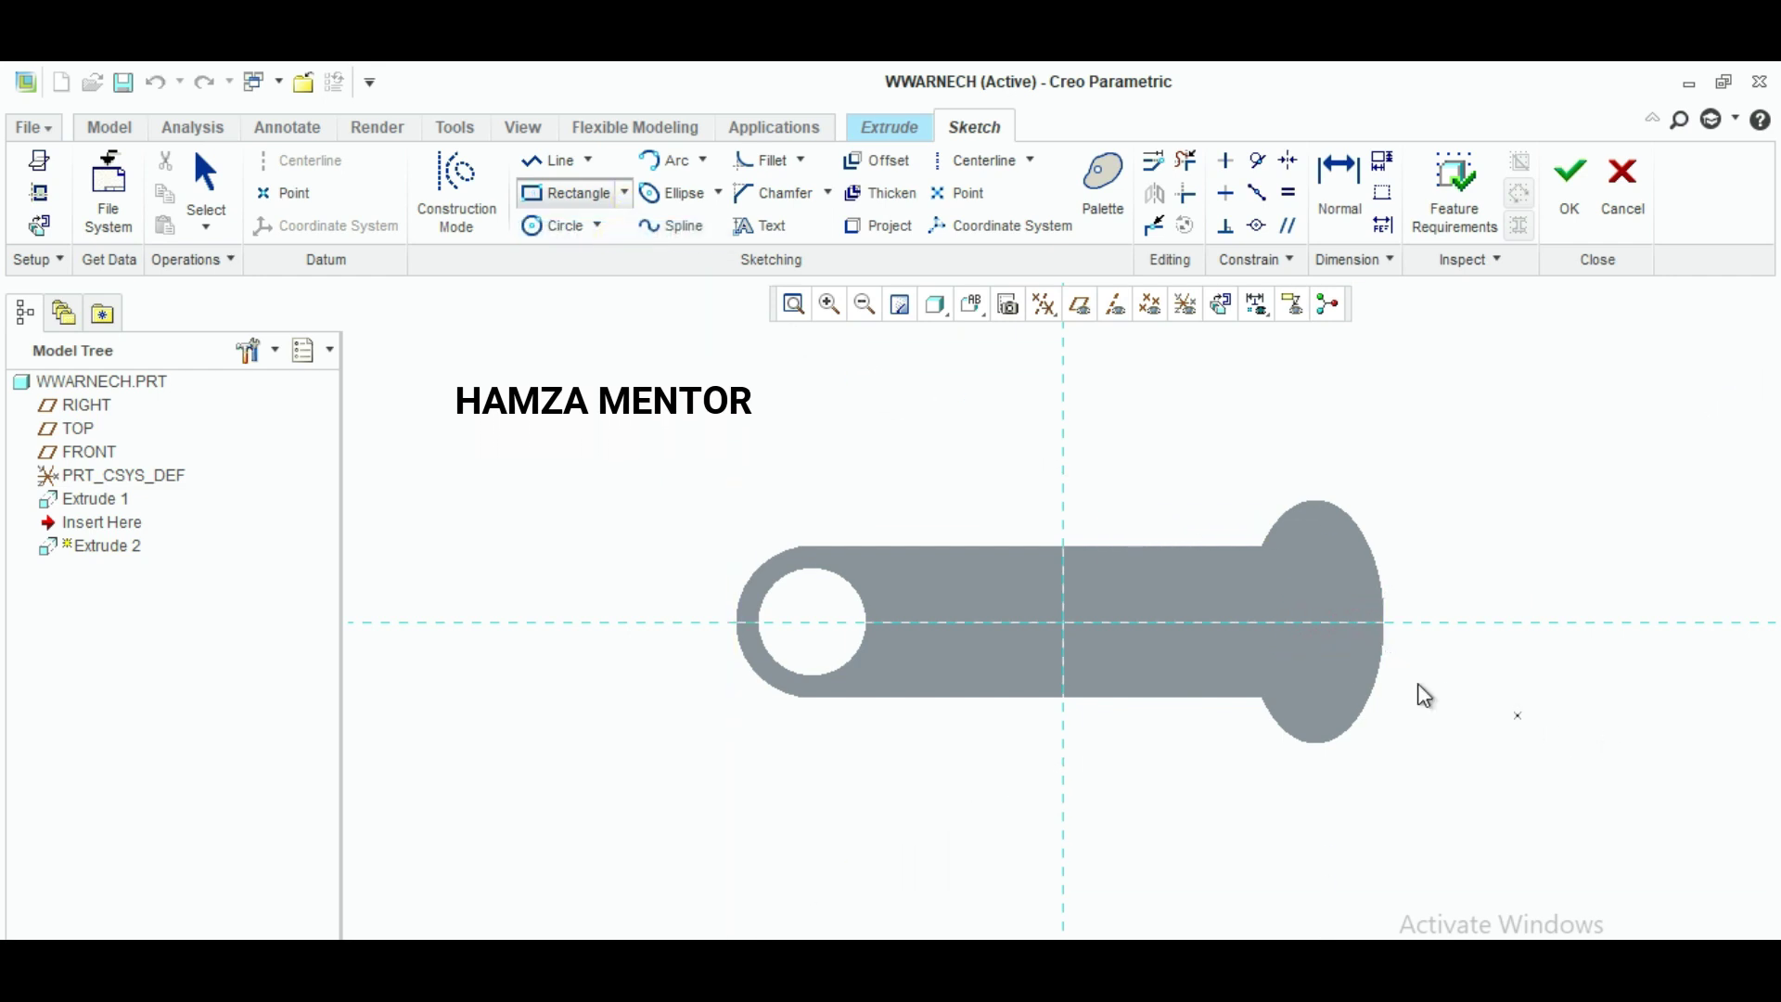
left_click(1296, 579)
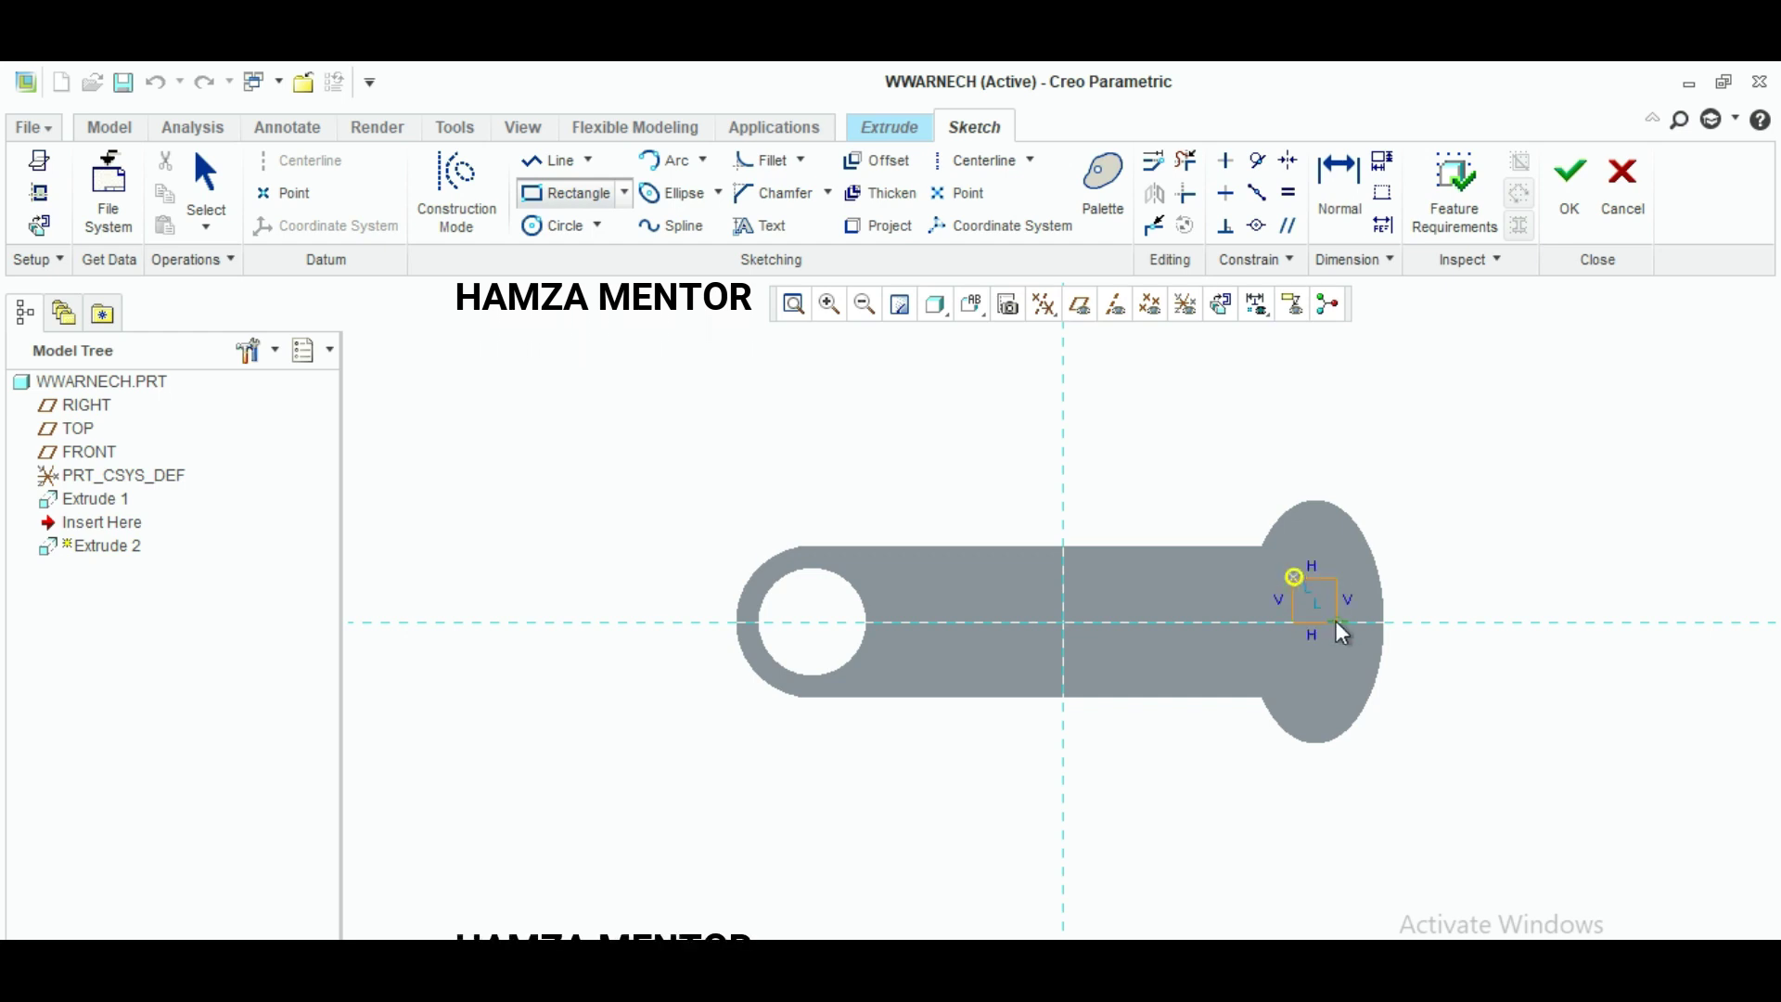
left_click(1444, 673)
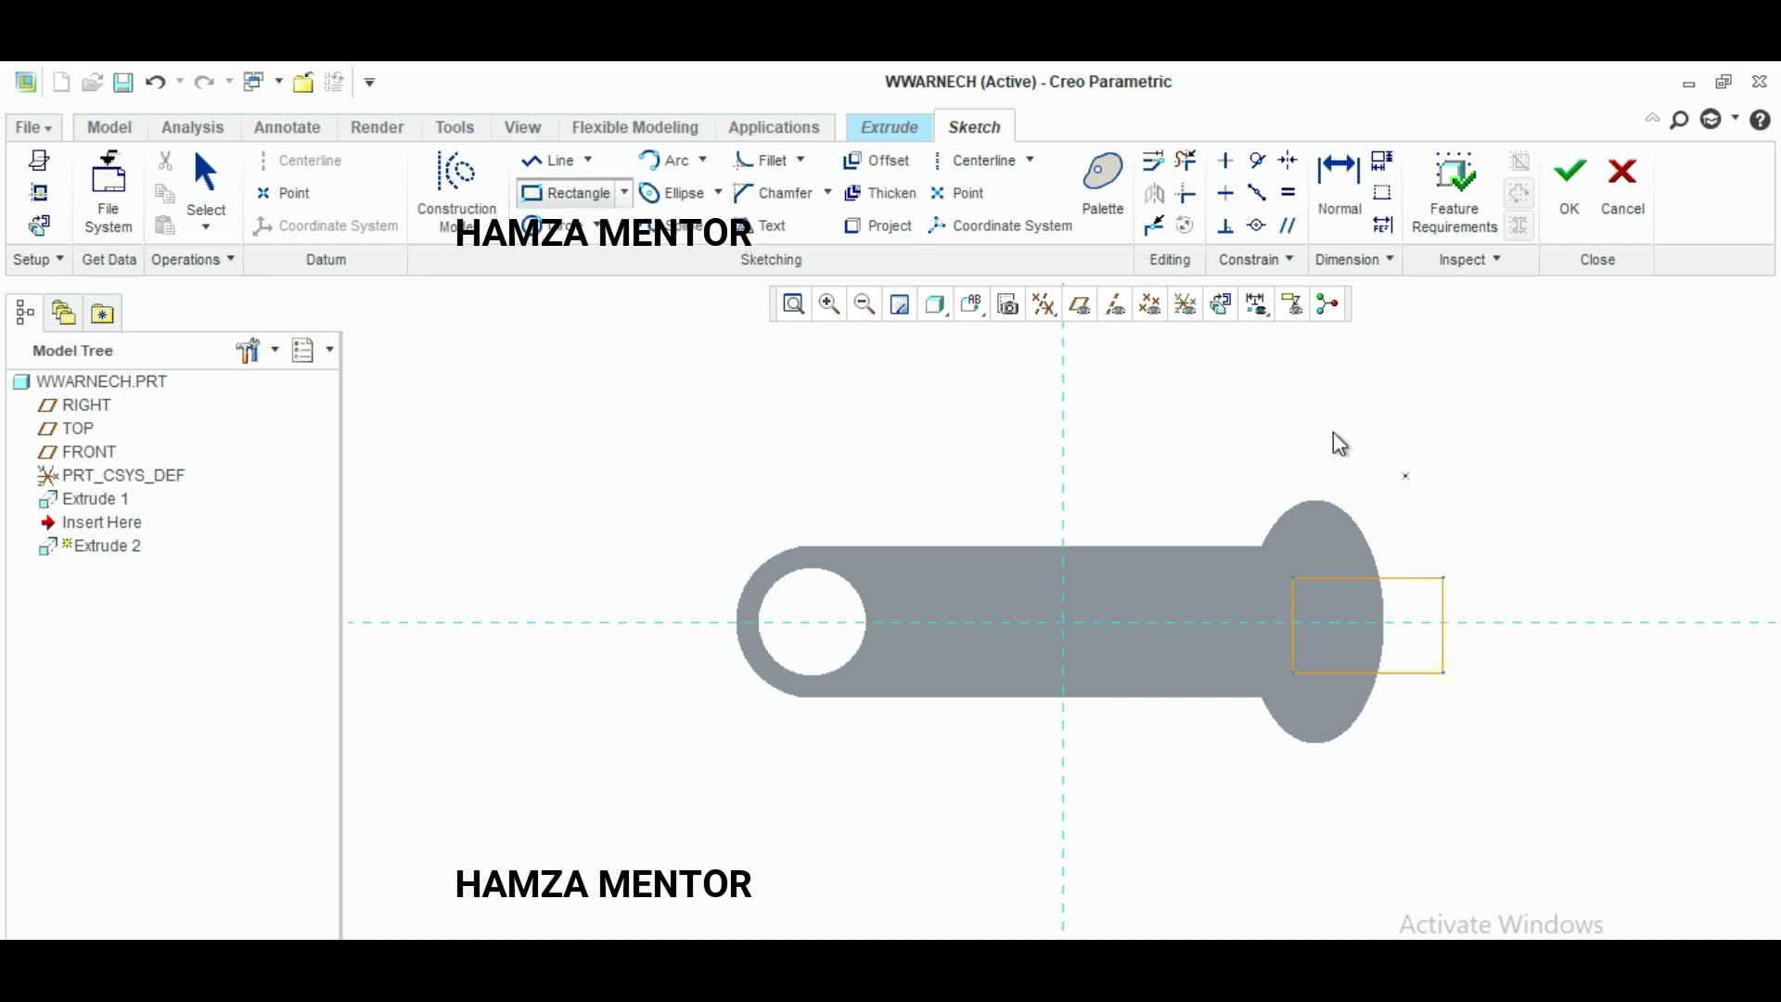
left_click(206, 186)
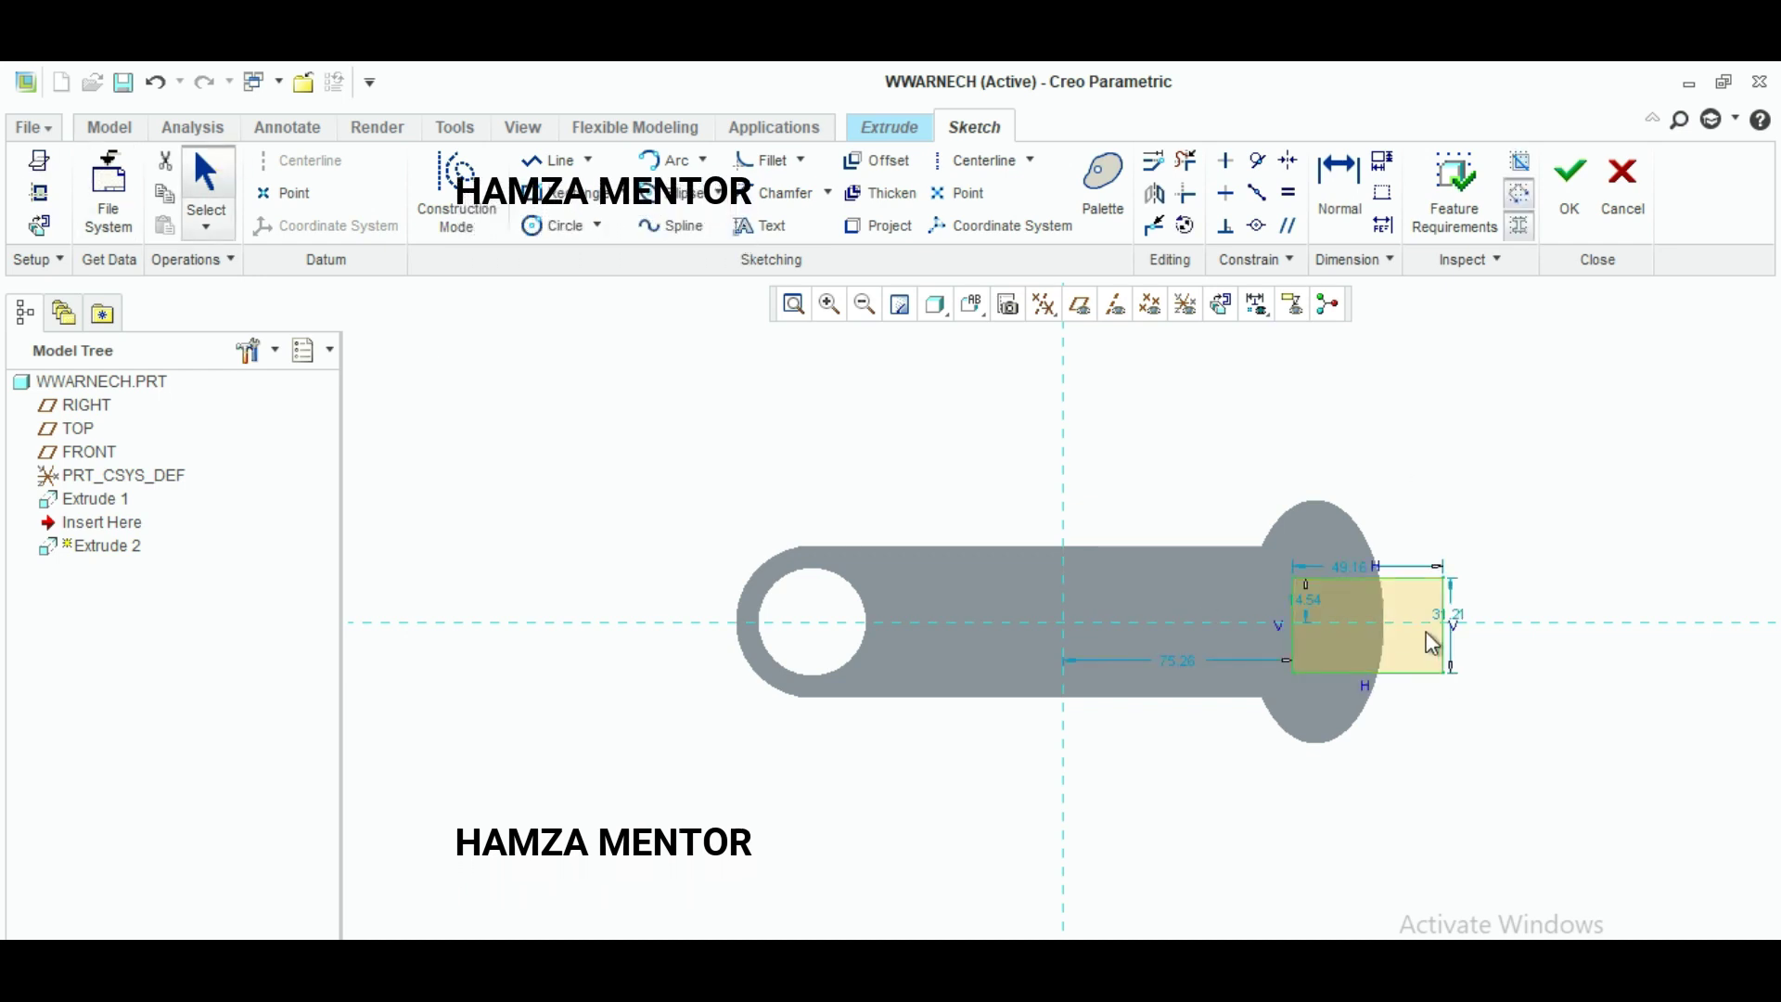
Step: Set the height of the rectangle on the elliptical head to 35
double_click(1449, 614)
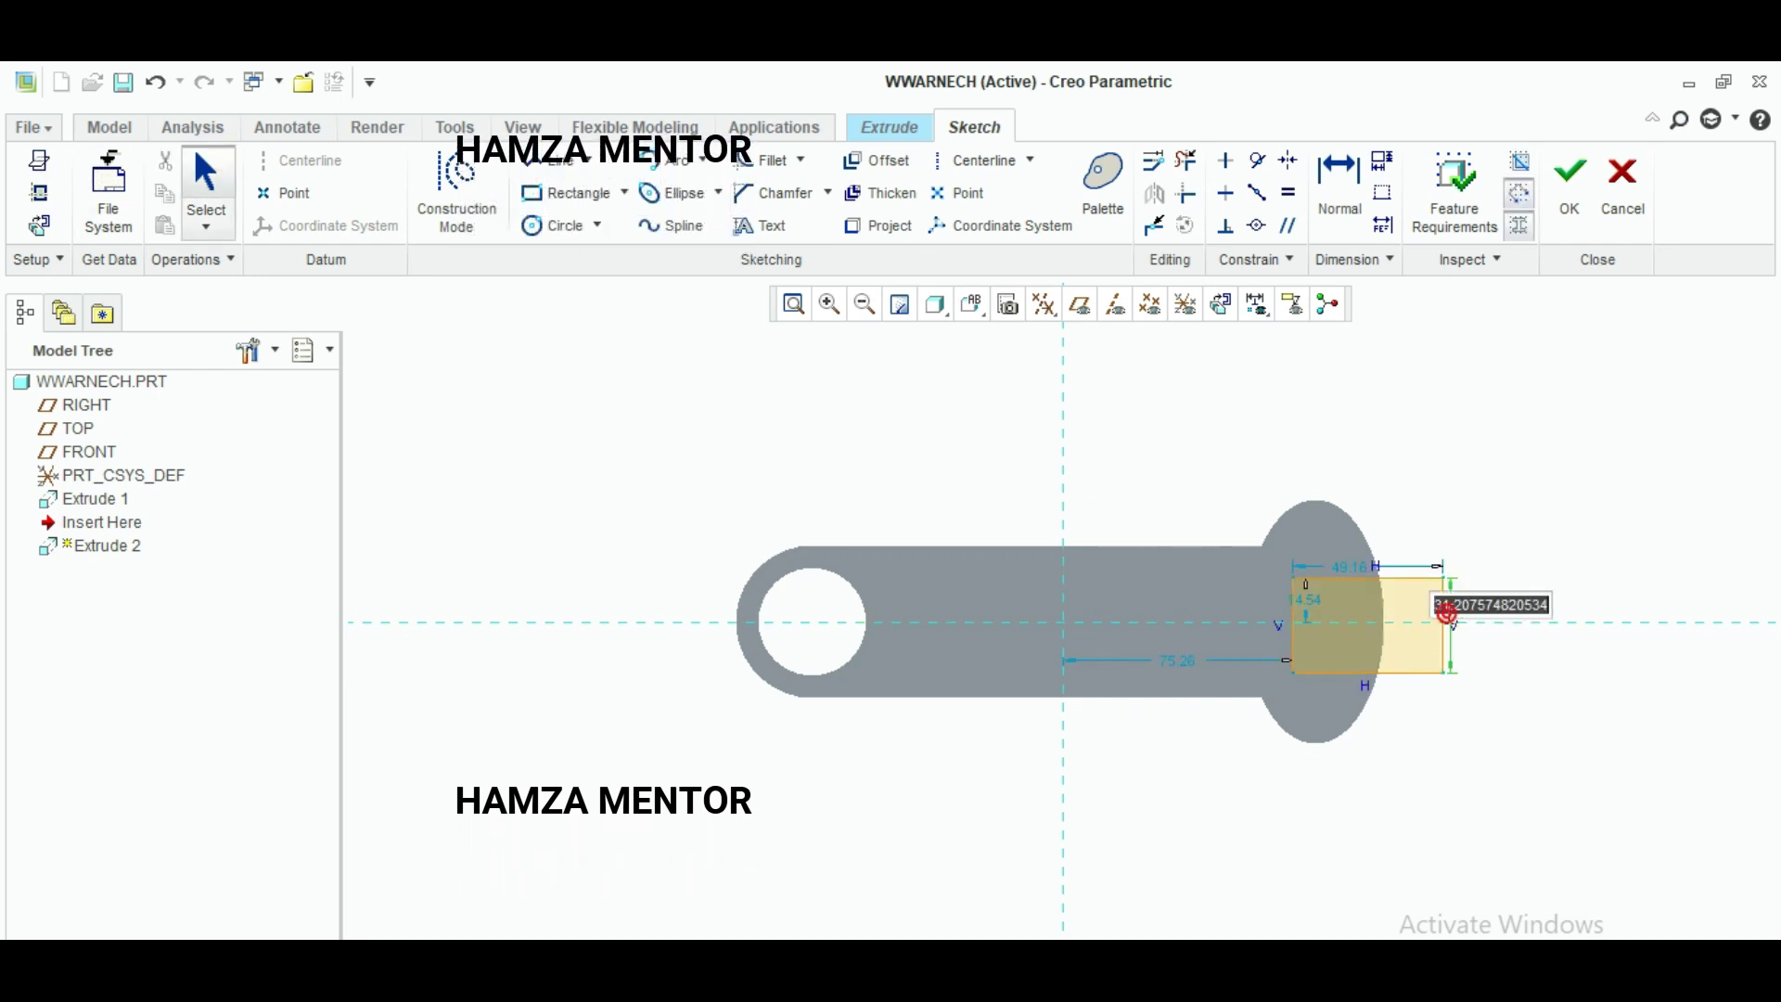
type("35")
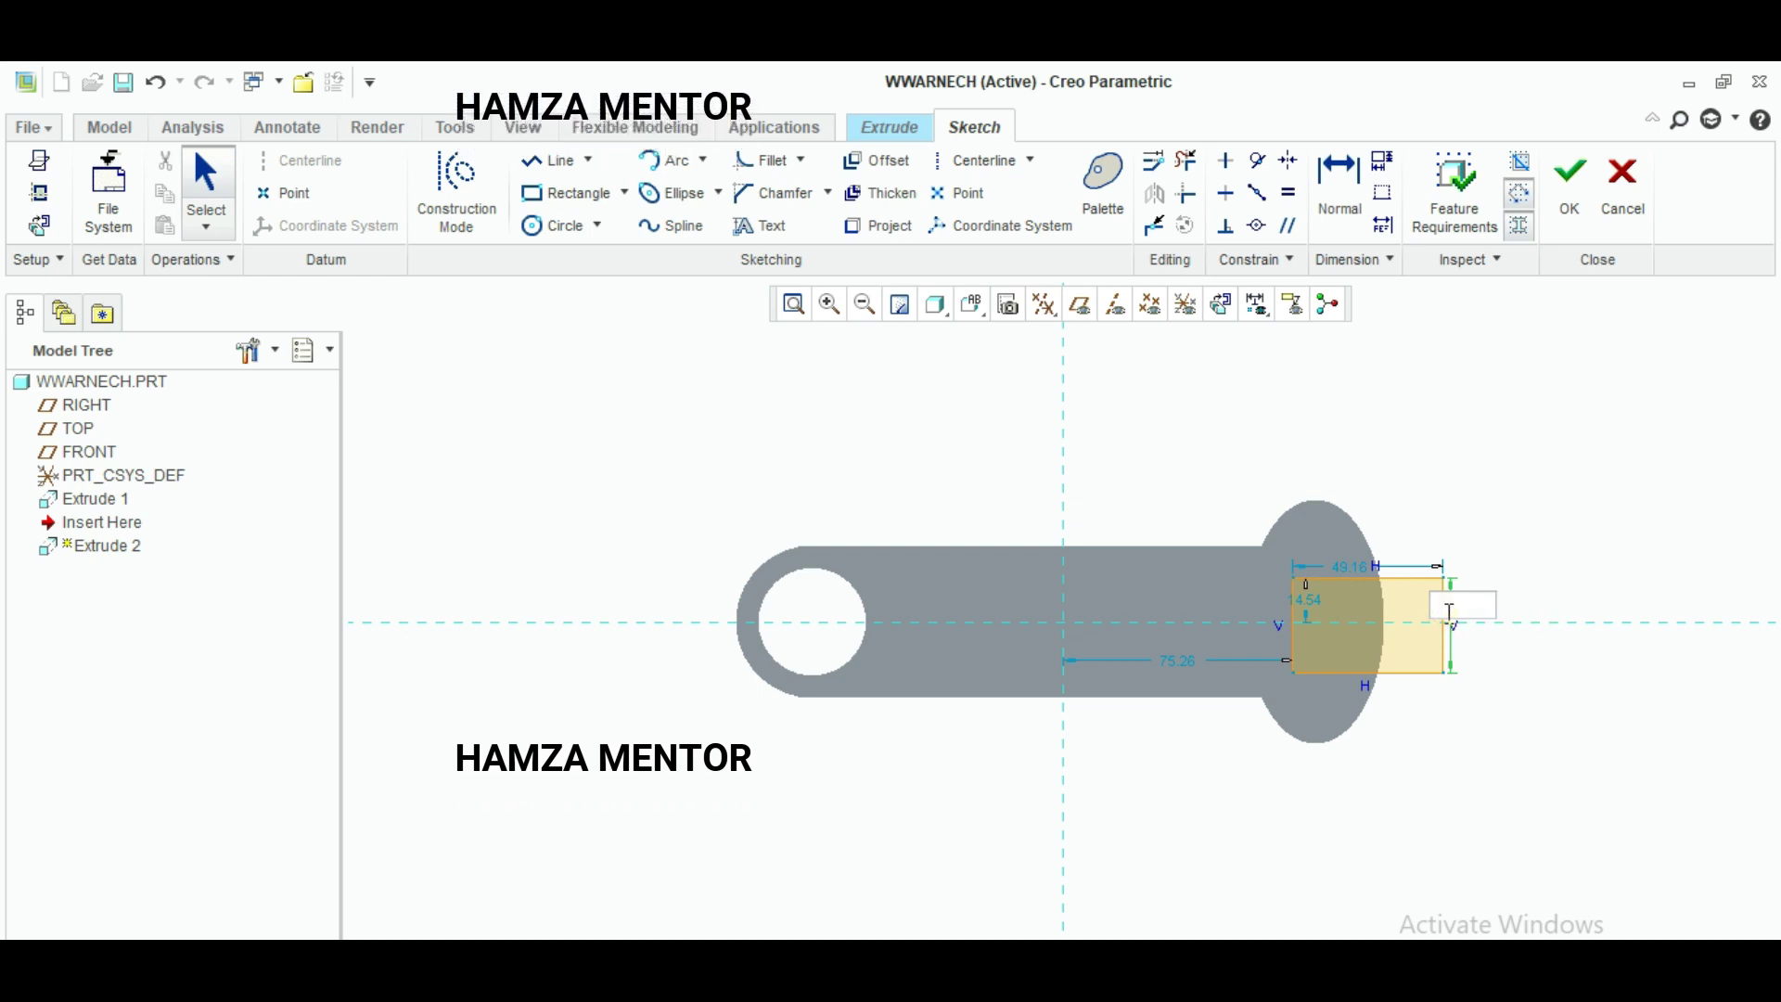
key("Return")
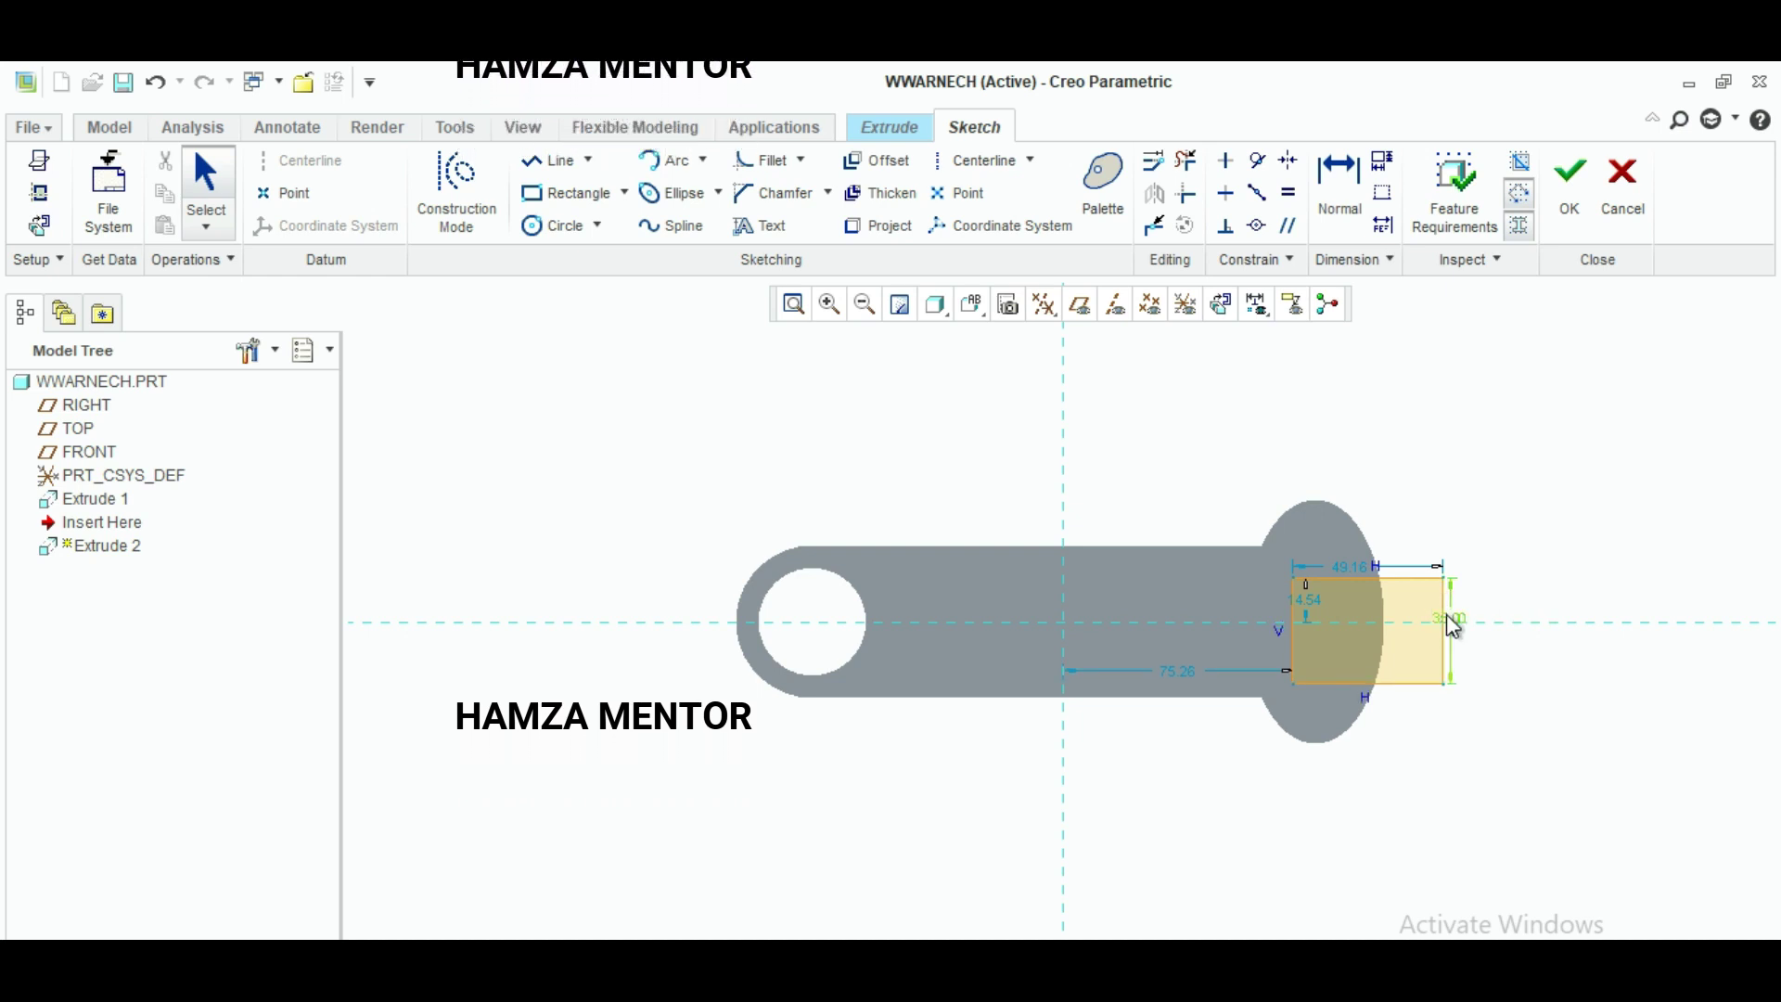
Step: Set the jaw rectangle's height to 30 and its upper edge's distance from the horizontal reference to 15
double_click(1453, 620)
type("30")
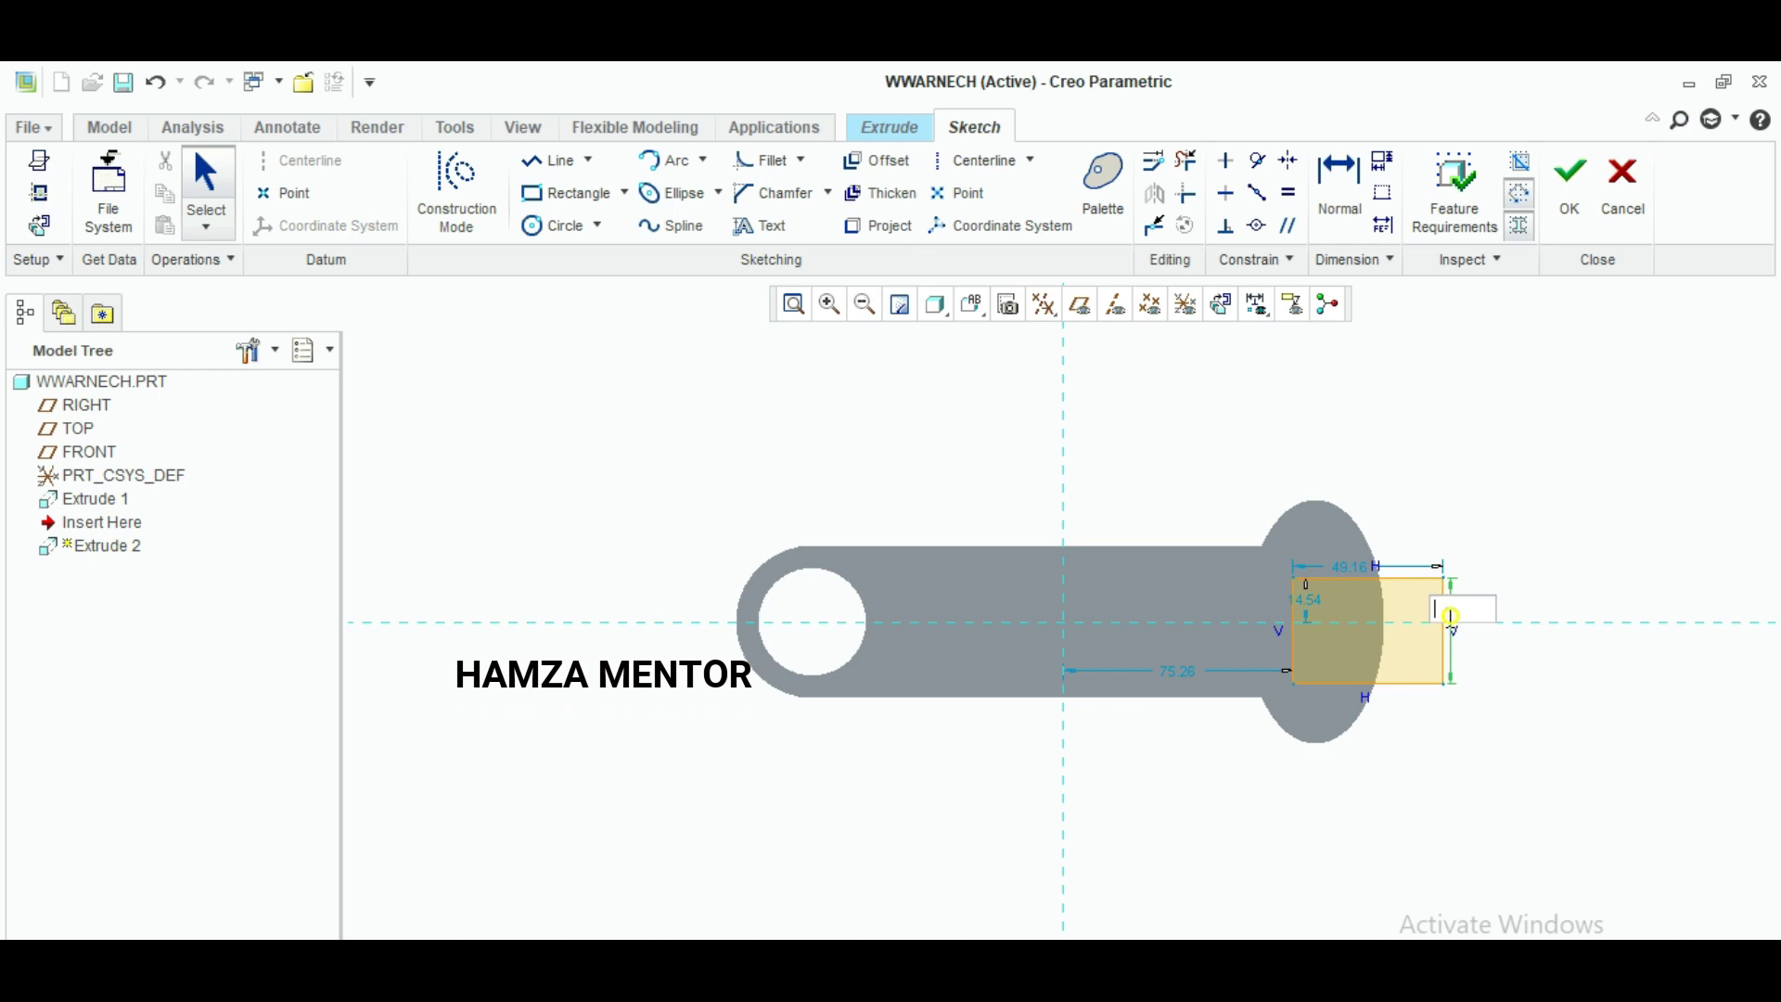
key("Return")
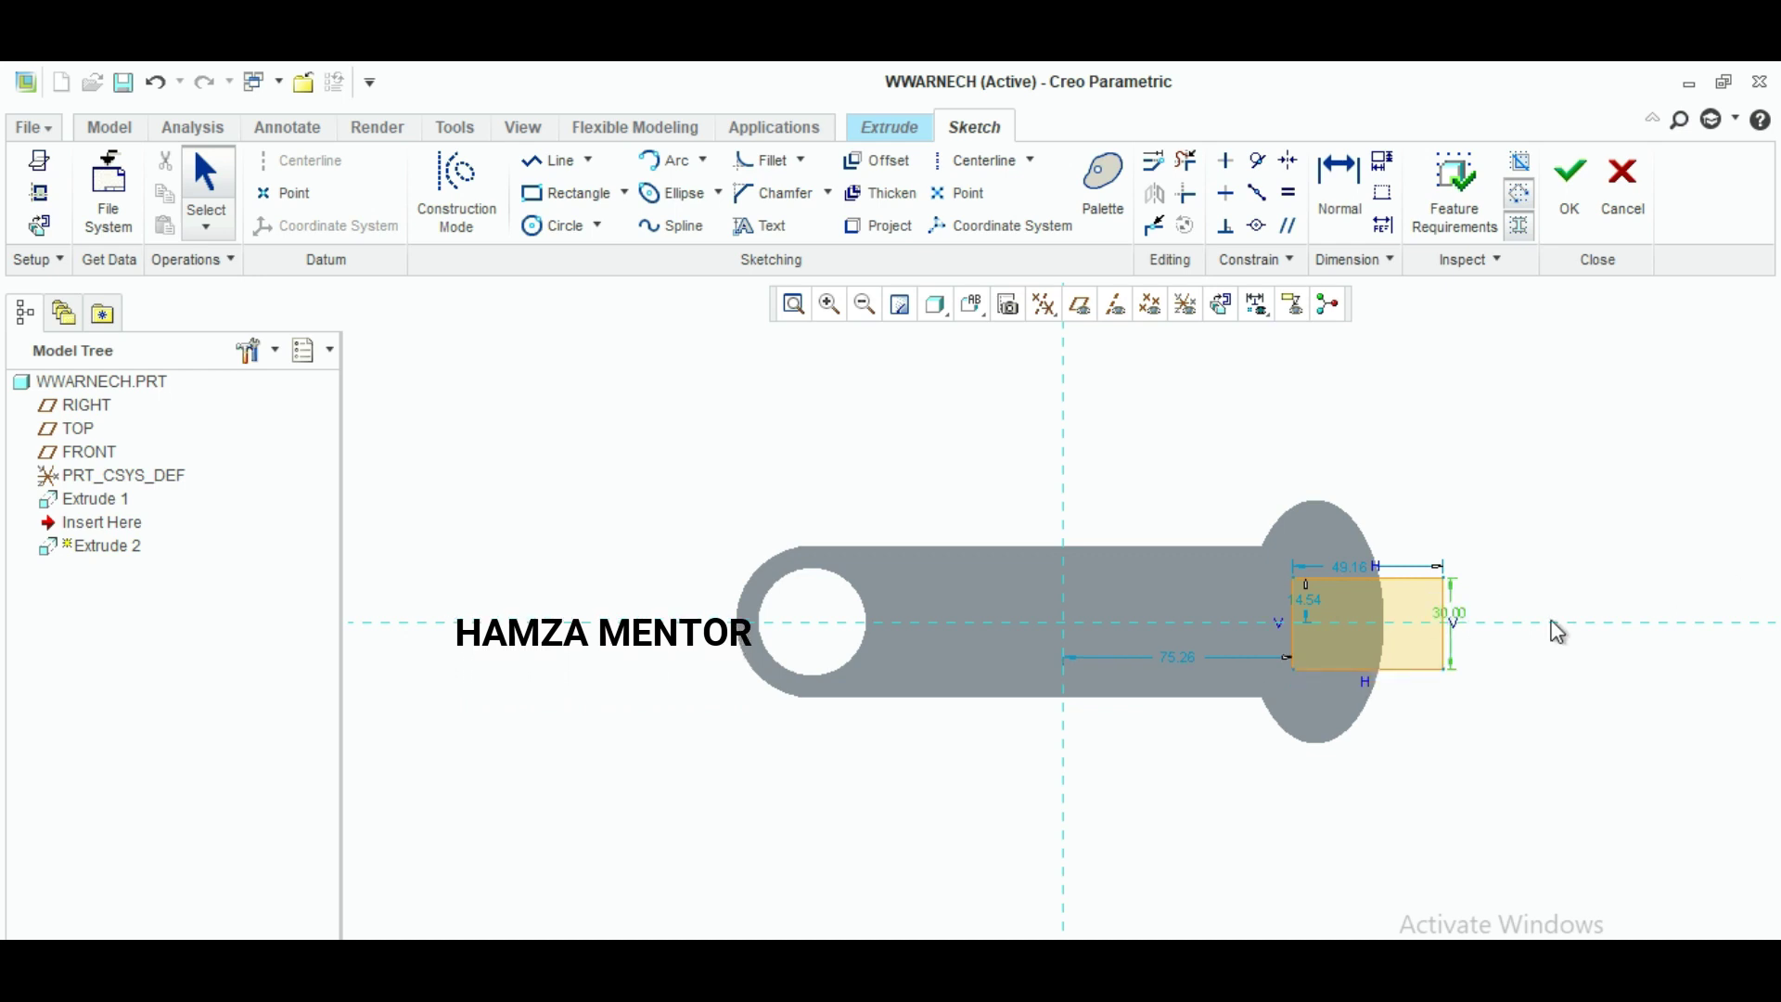
double_click(1311, 611)
key("BackSpace")
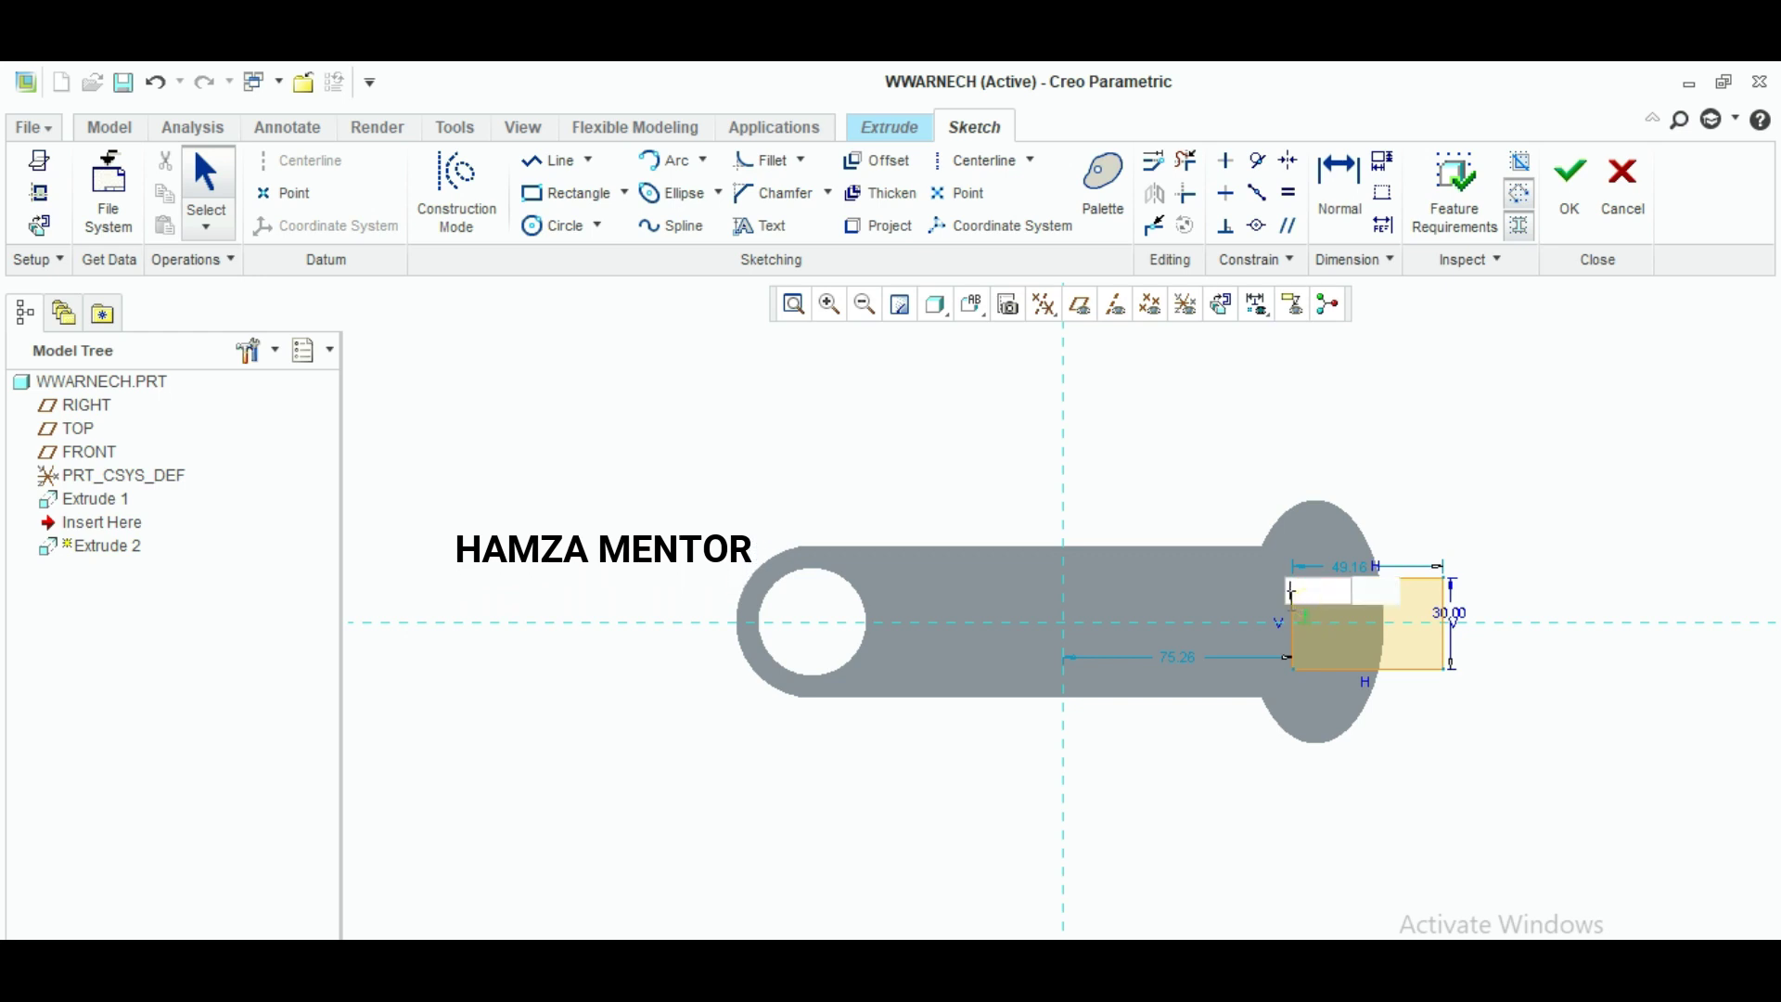
type("15")
key("Return")
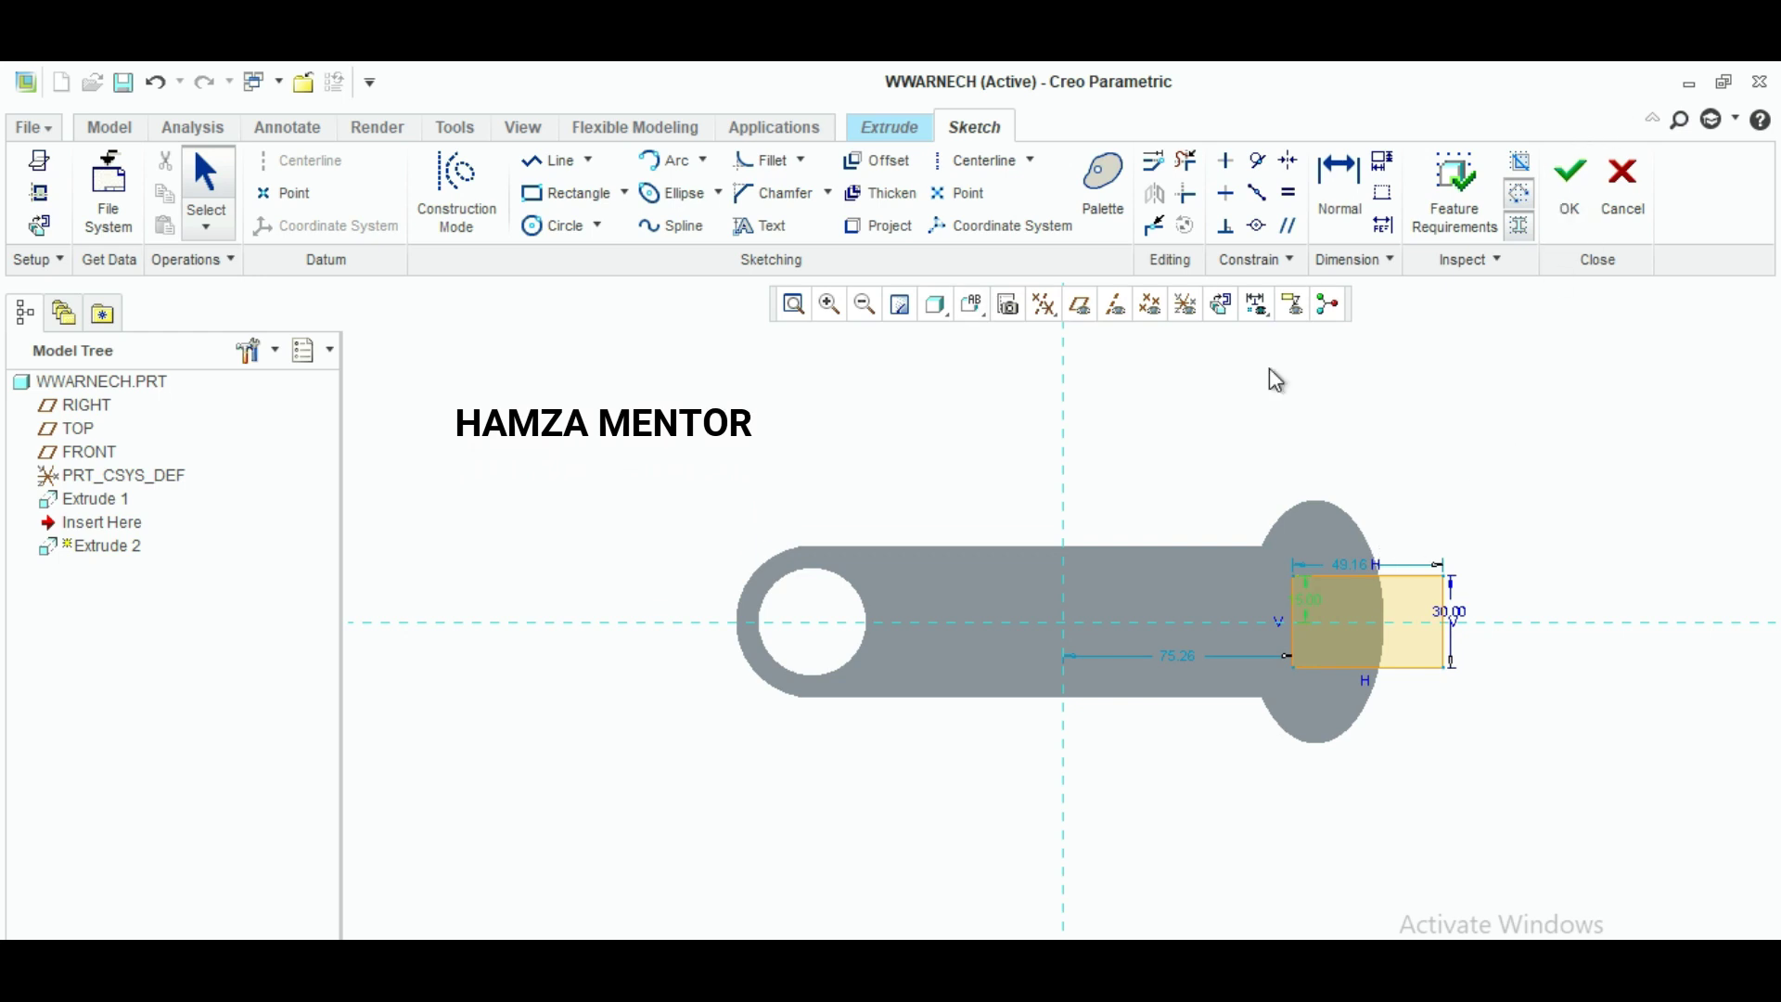
Step: Remove the rectangle's inner vertical edge and close the profile there with a three-point arc bulging toward the handle
left_click(1190, 159)
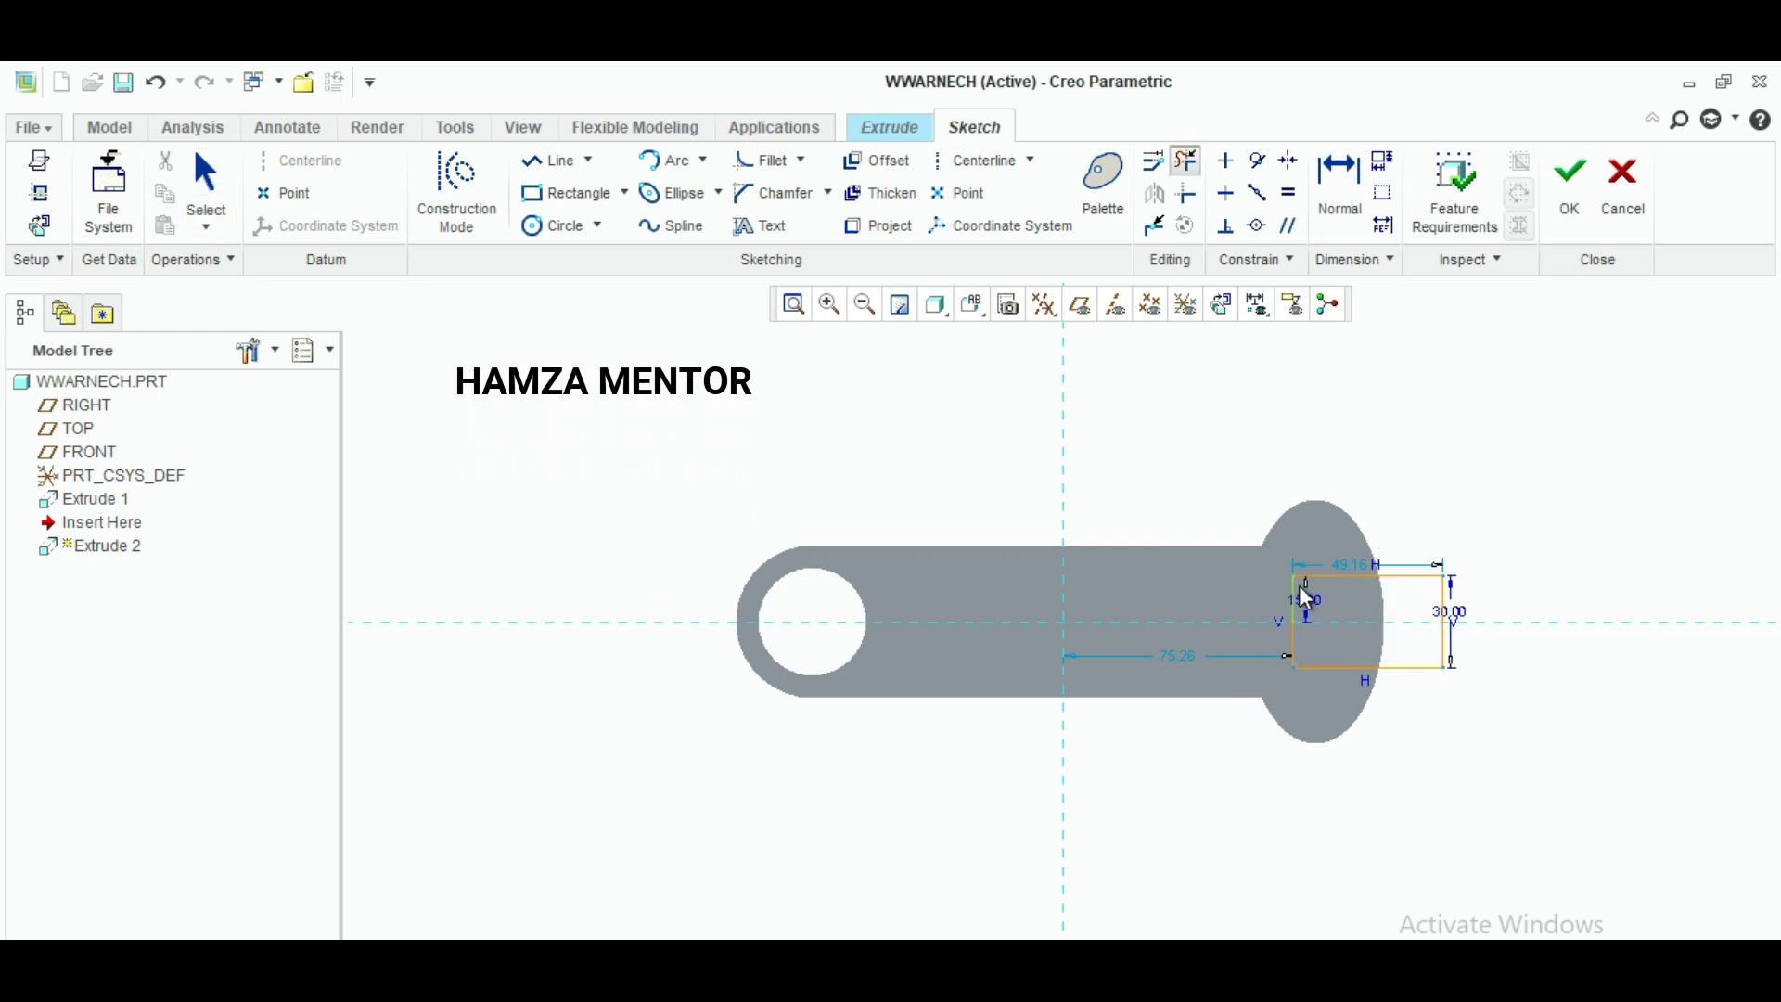
left_click(1294, 648)
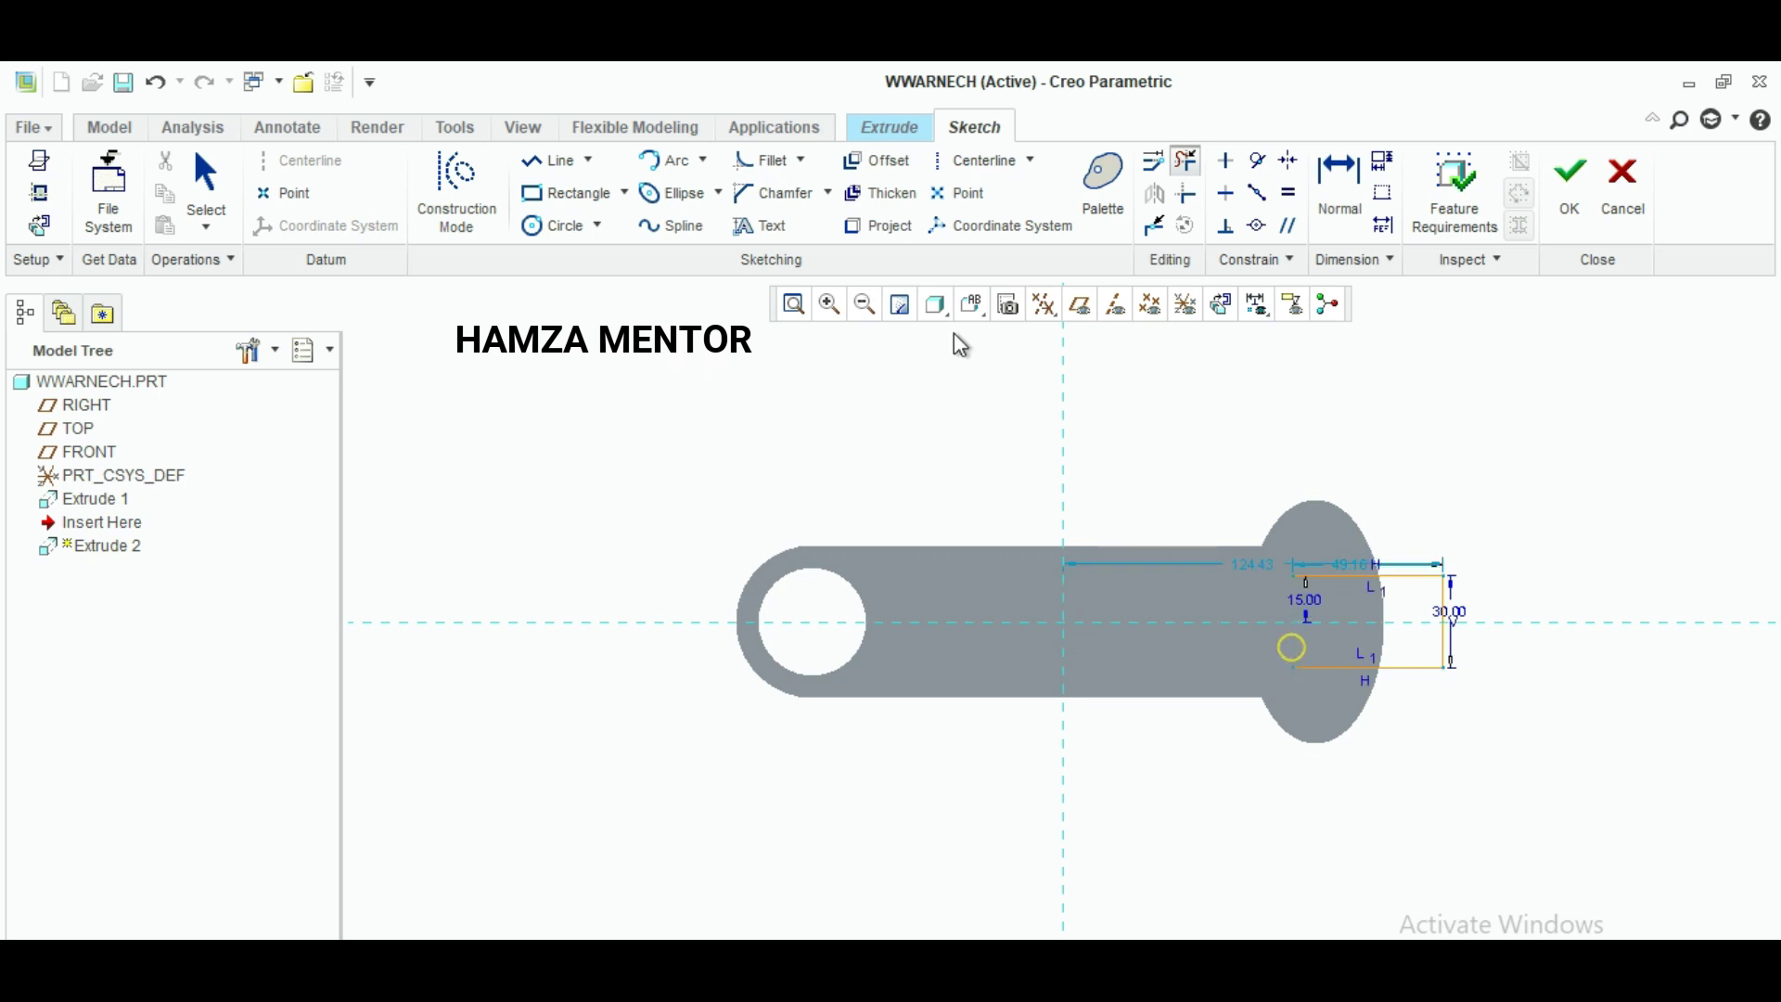
left_click(703, 161)
left_click(689, 198)
left_click(1294, 576)
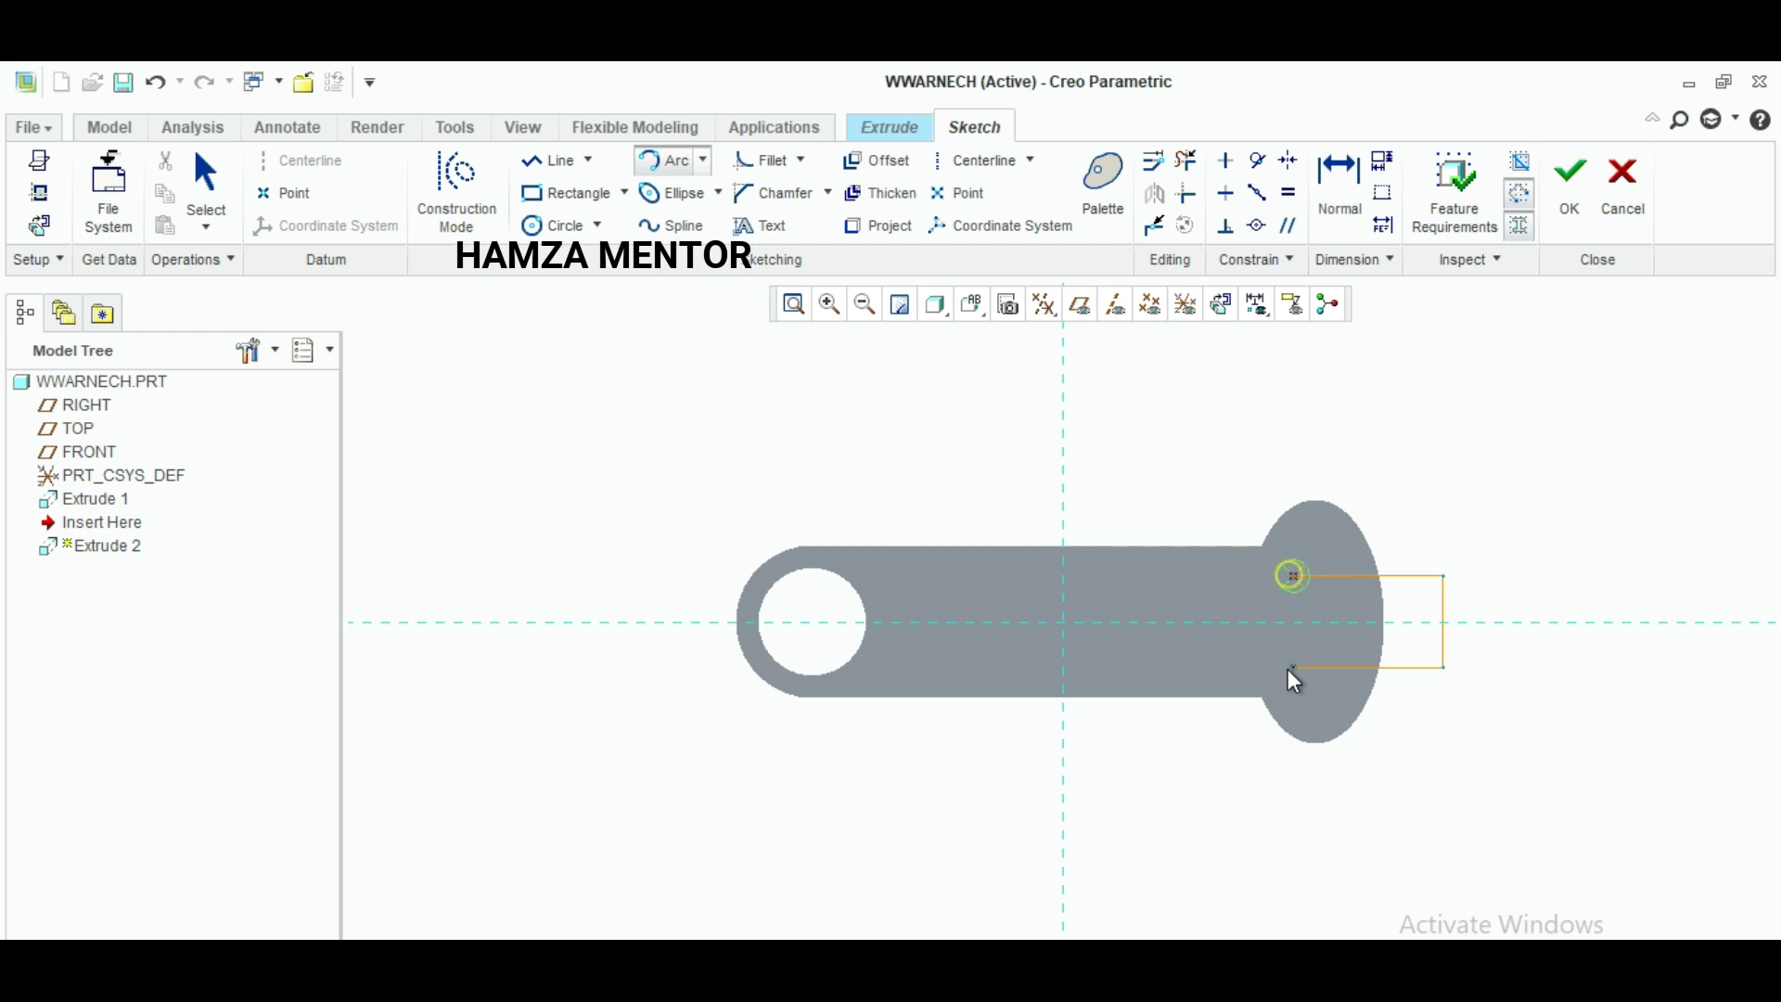
left_click(1294, 668)
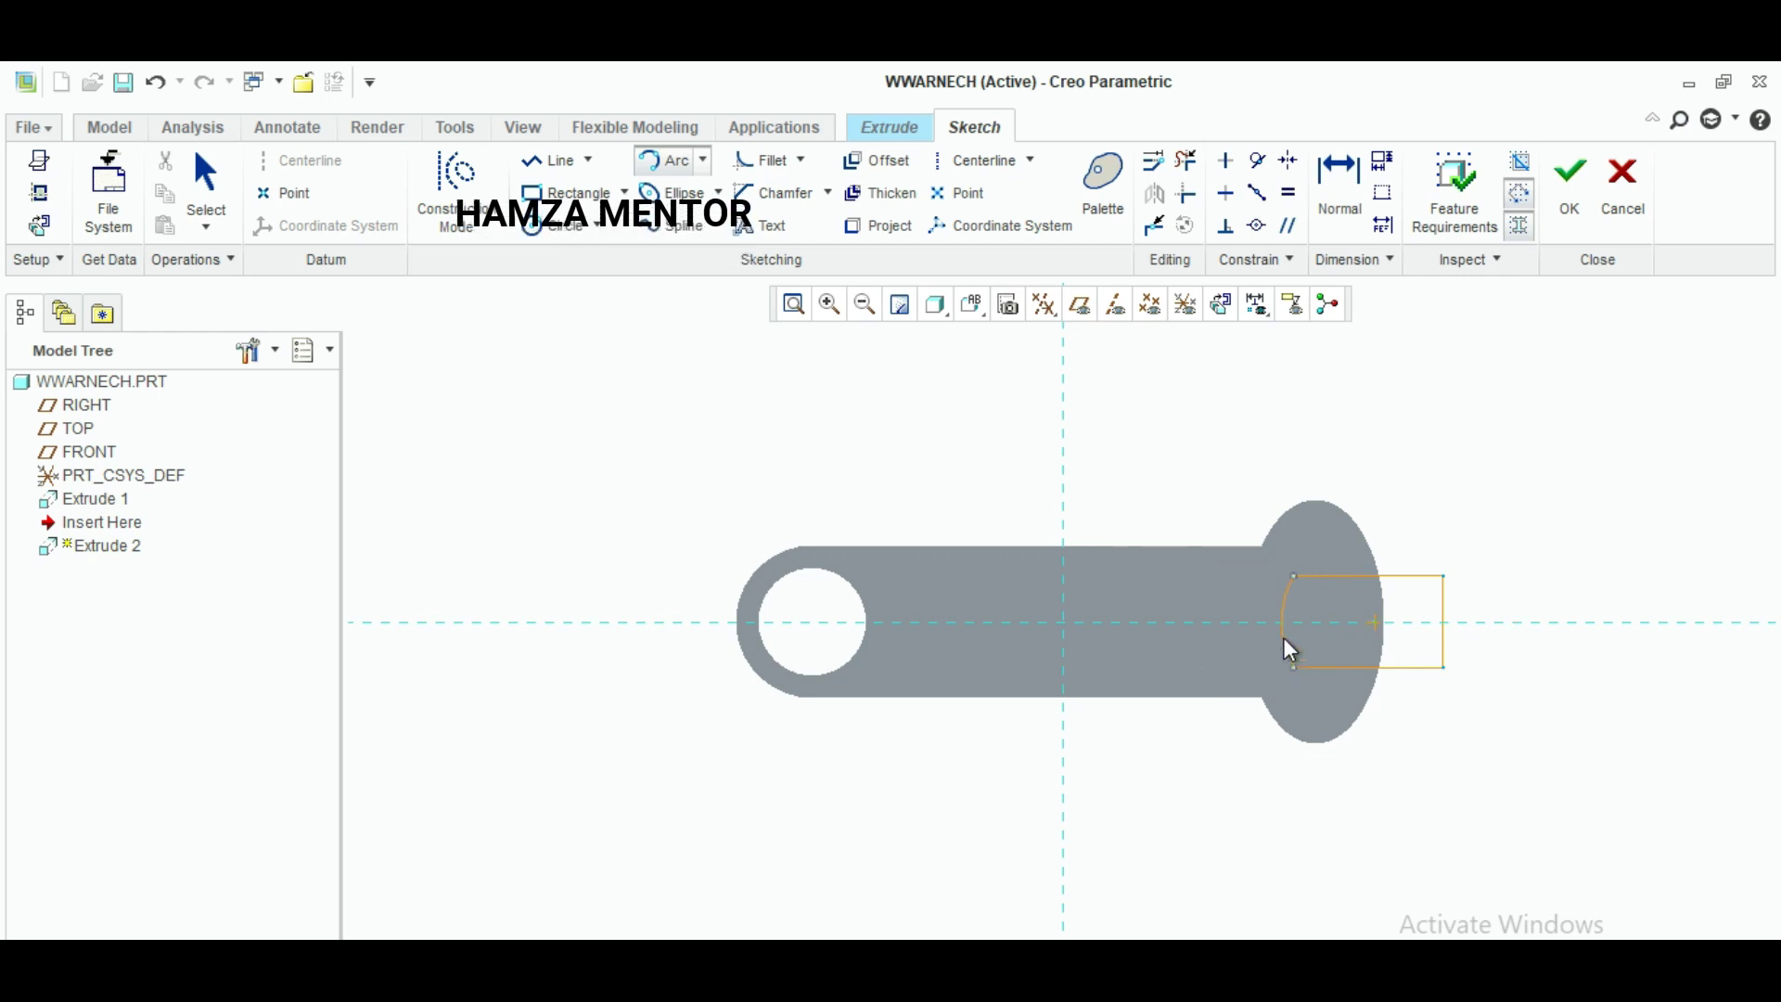
left_click(1267, 633)
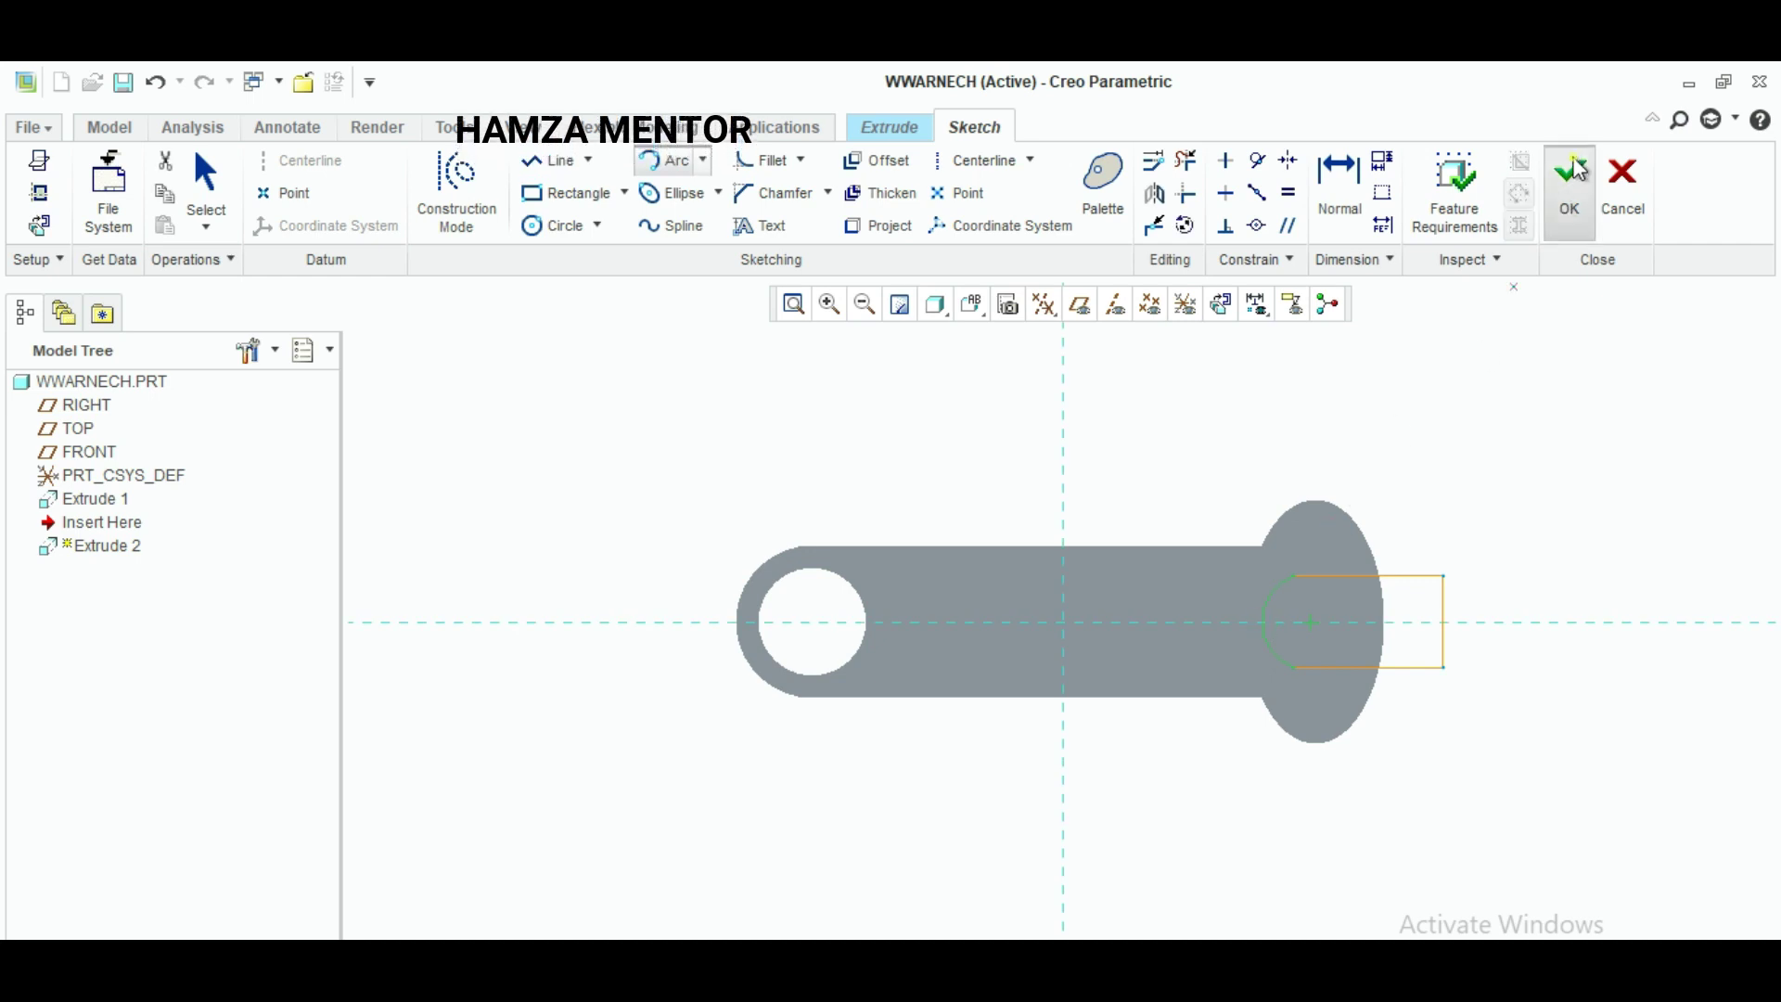
Step: Finish the sketch and extrude the round-ended profile as a 57 deep cut to open the wrench jaw
left_click(1570, 176)
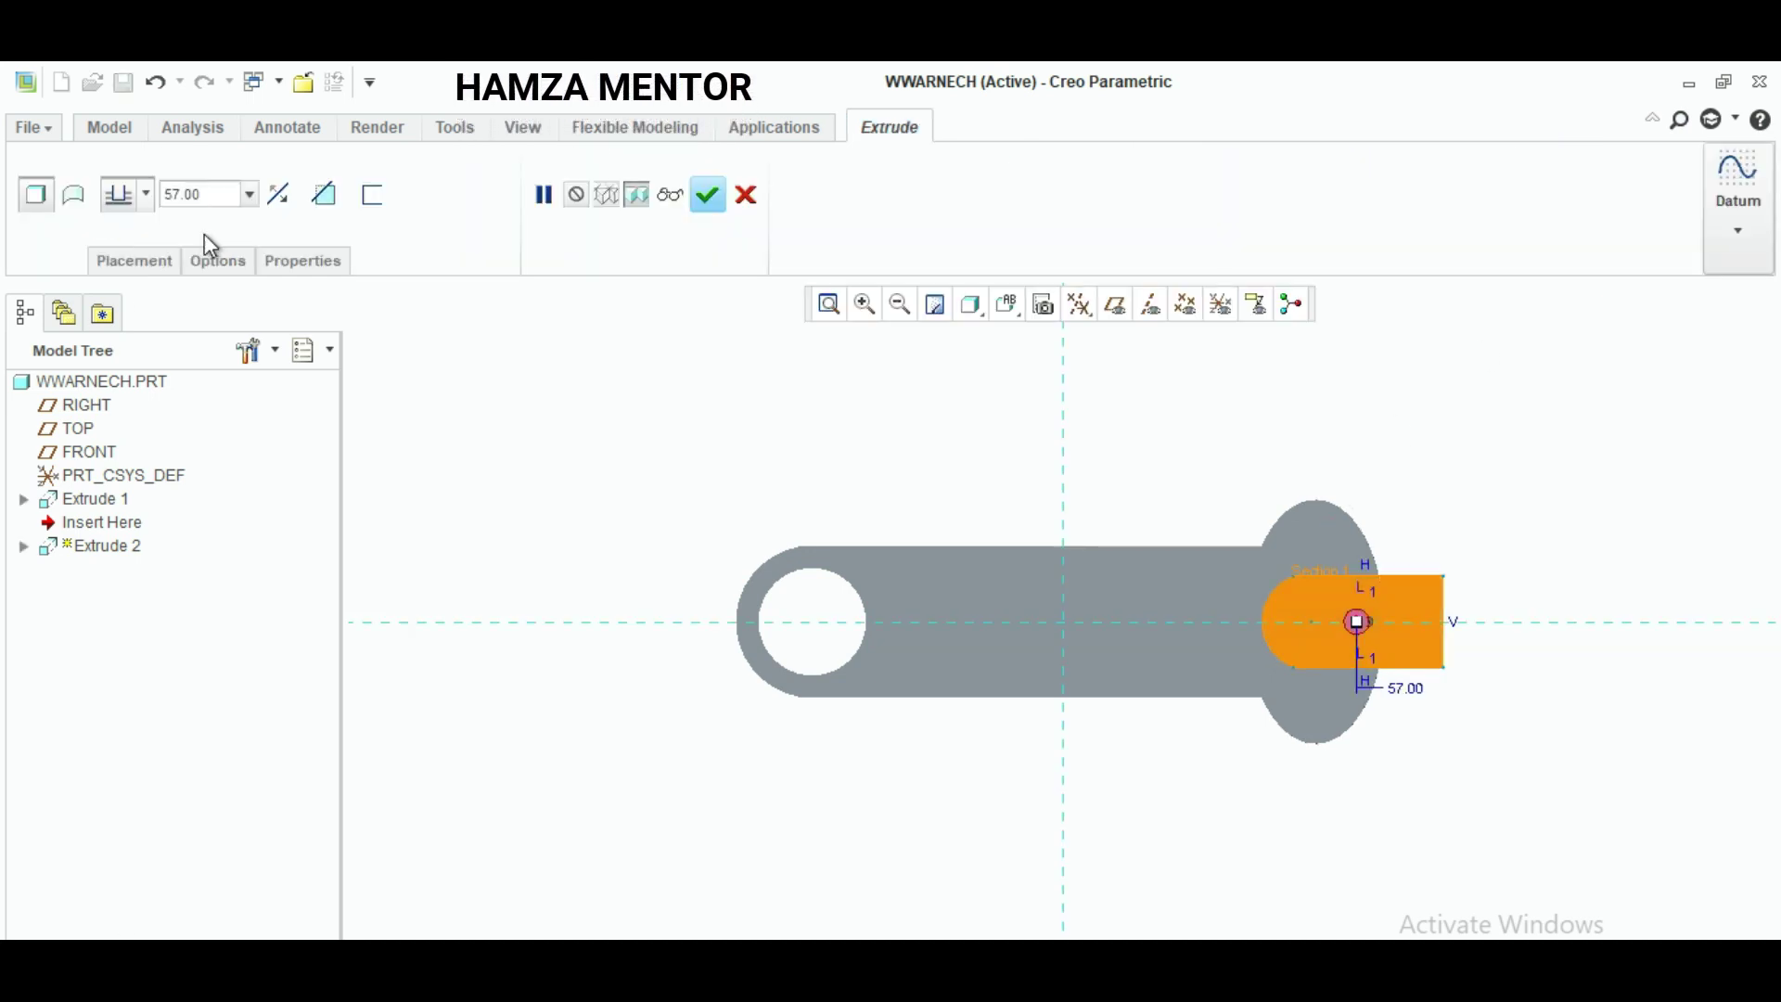
left_click(331, 198)
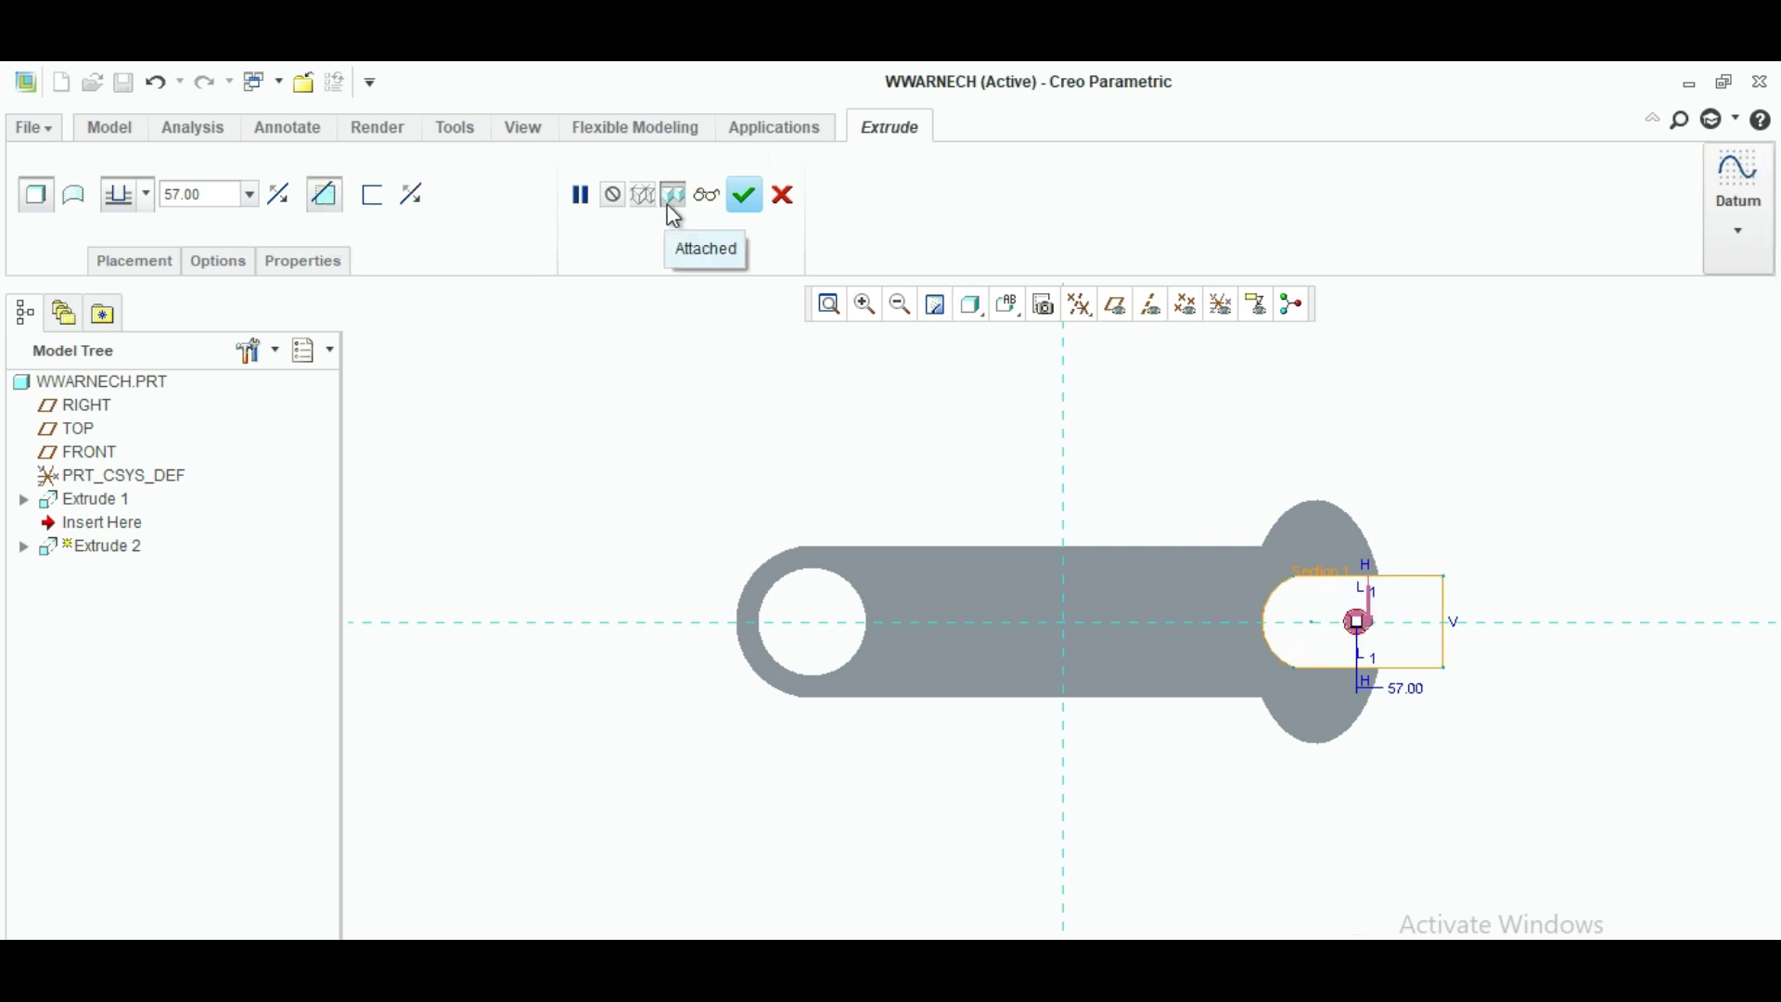
left_click(745, 197)
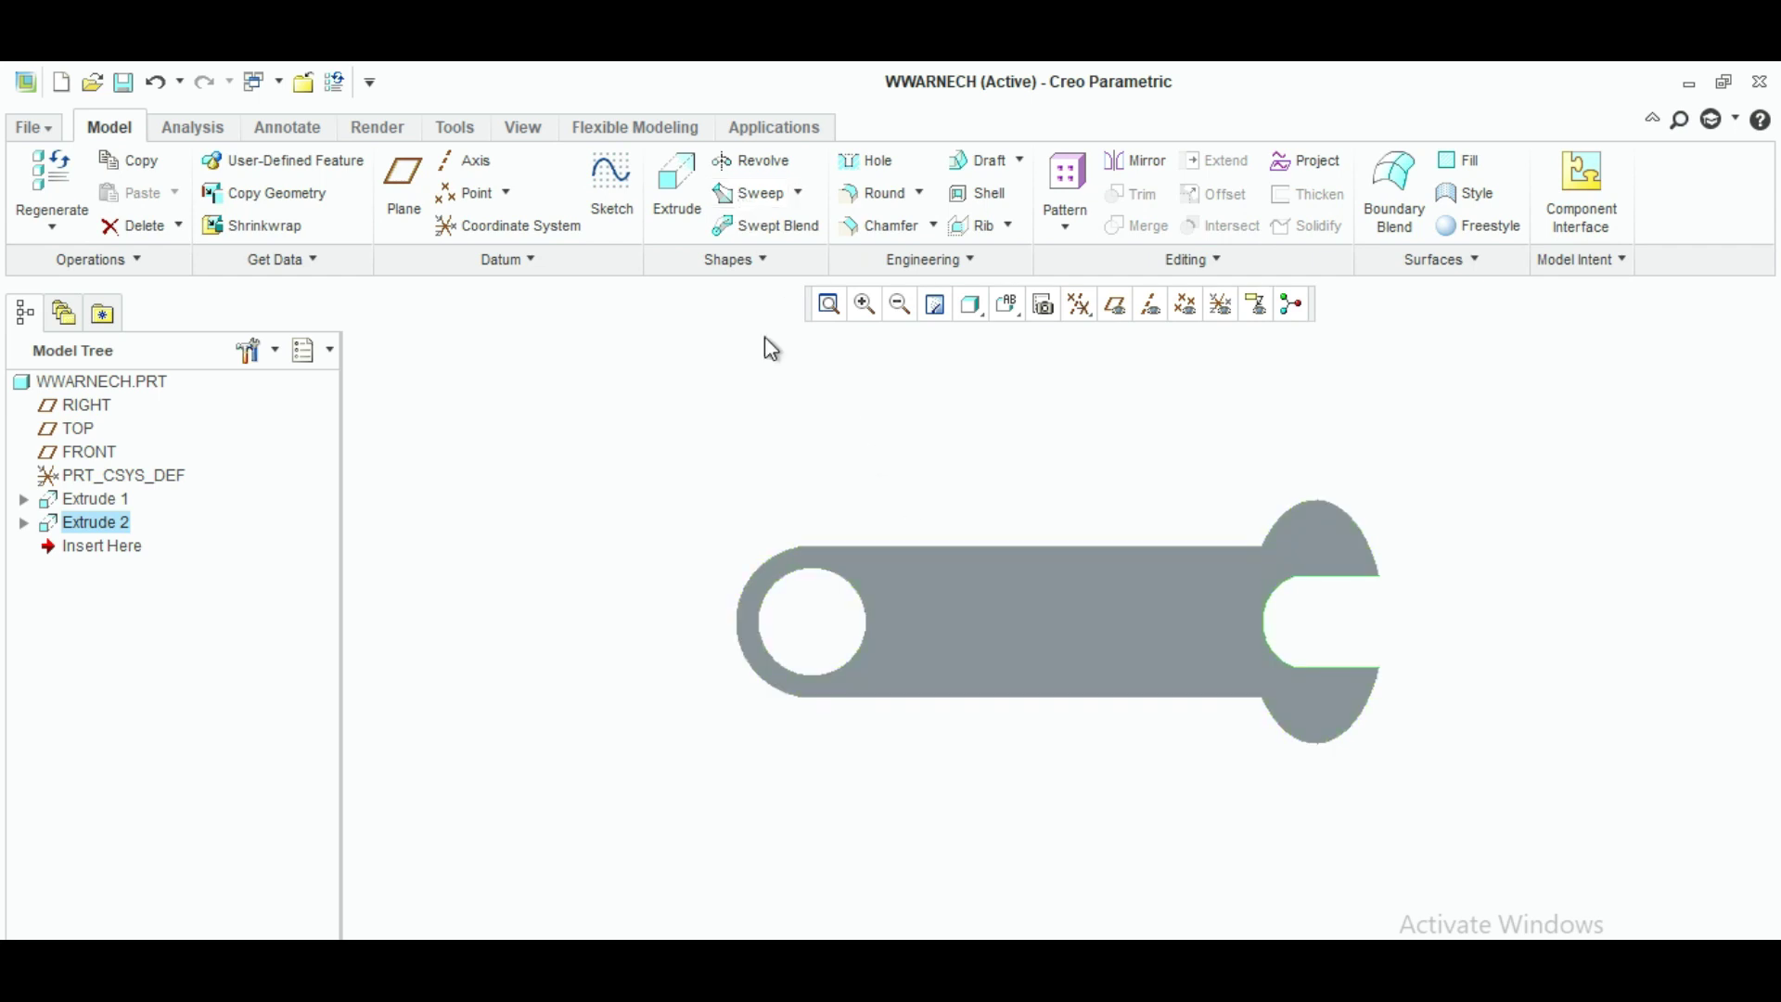
Step: Apply the orange appearance to the wrench's flat face
left_click(522, 128)
left_click(629, 228)
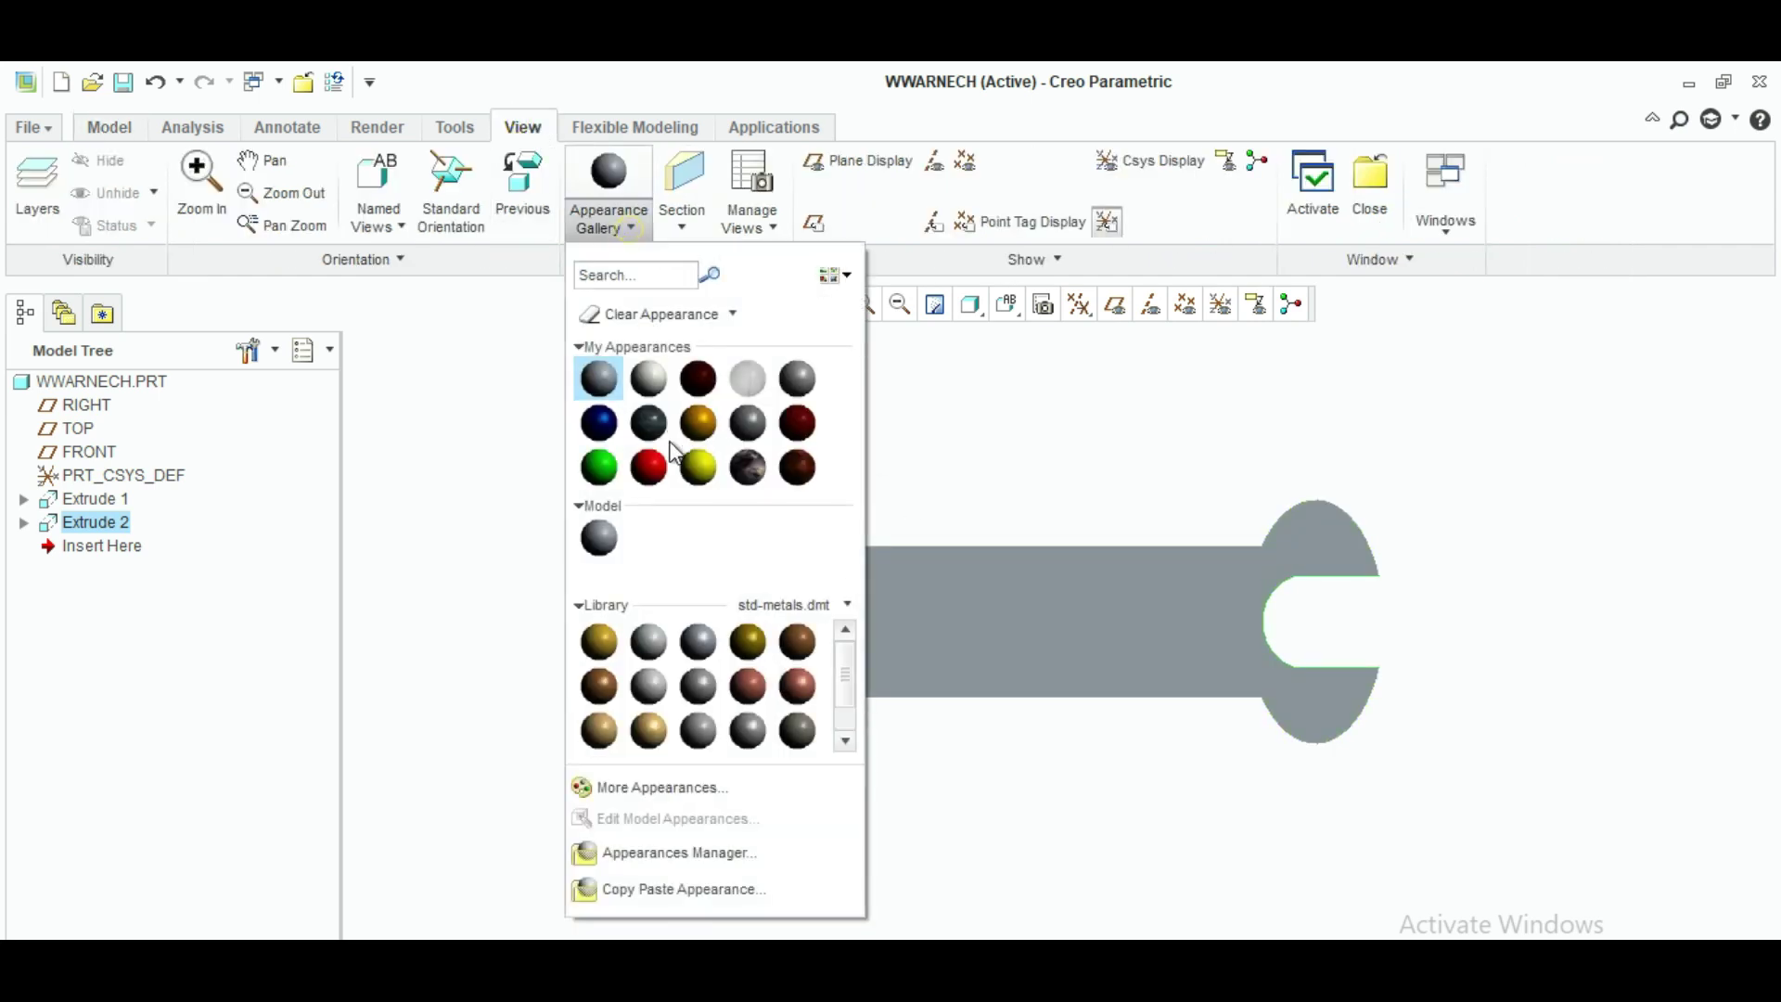
left_click(698, 419)
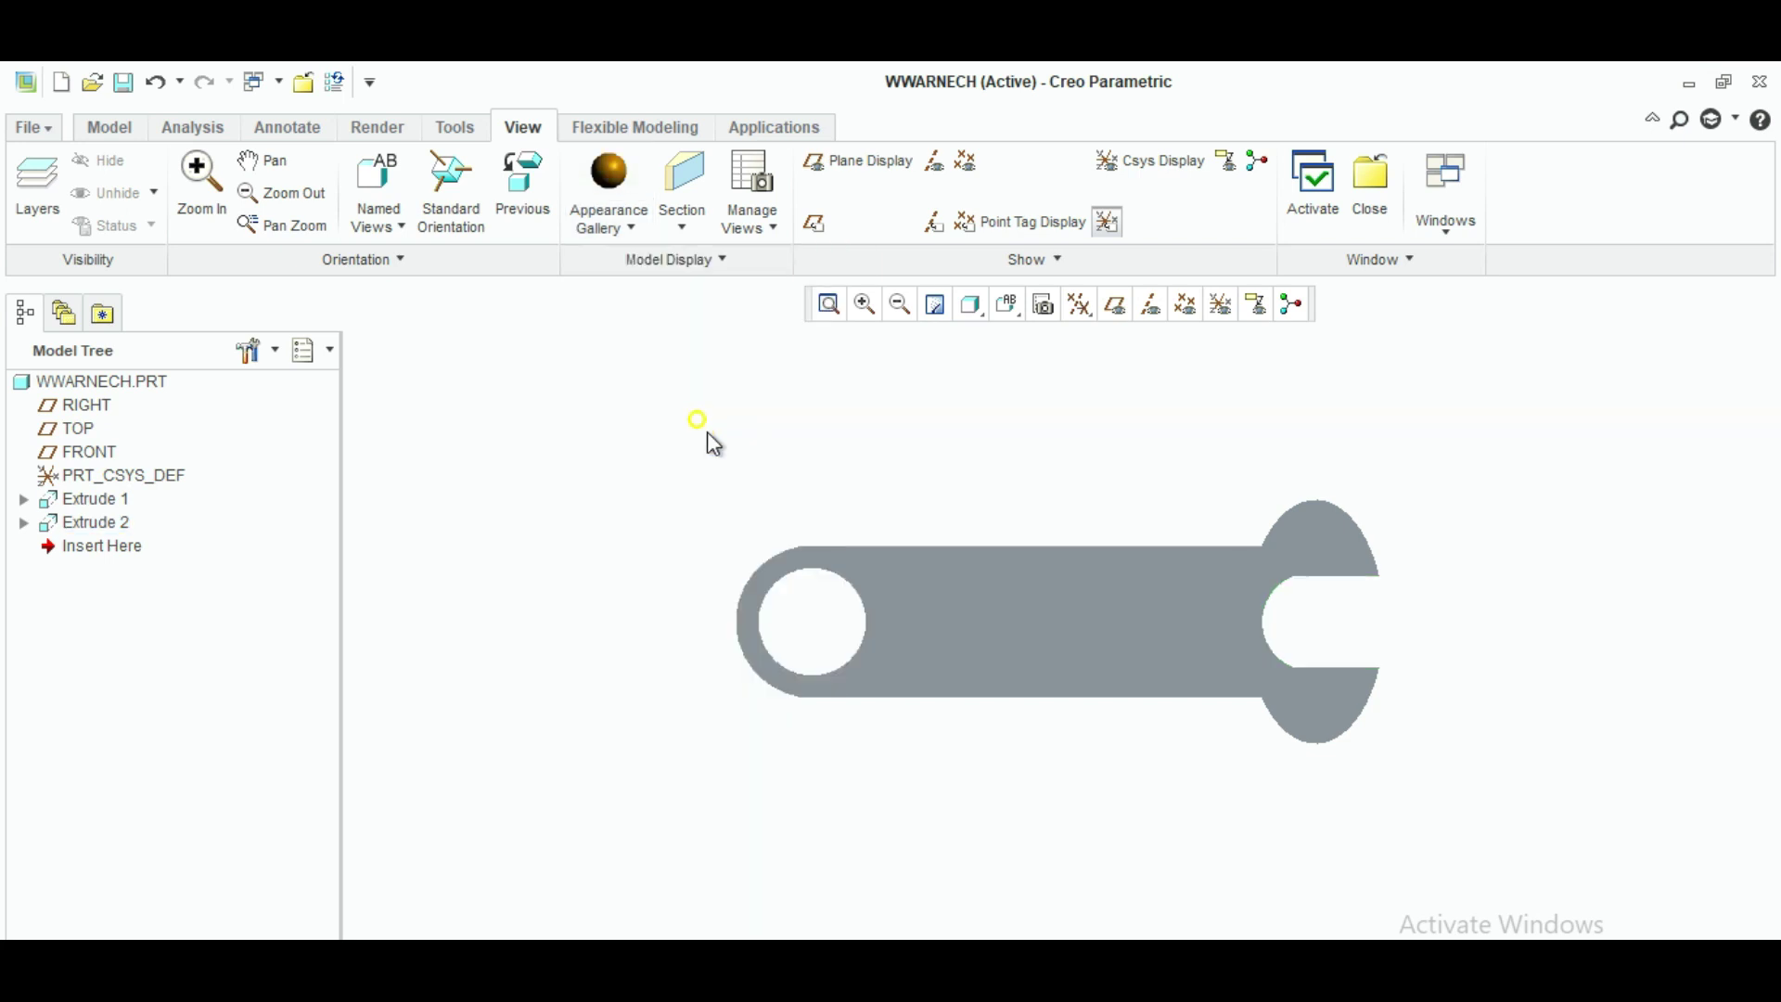
left_click(601, 174)
left_click(984, 613)
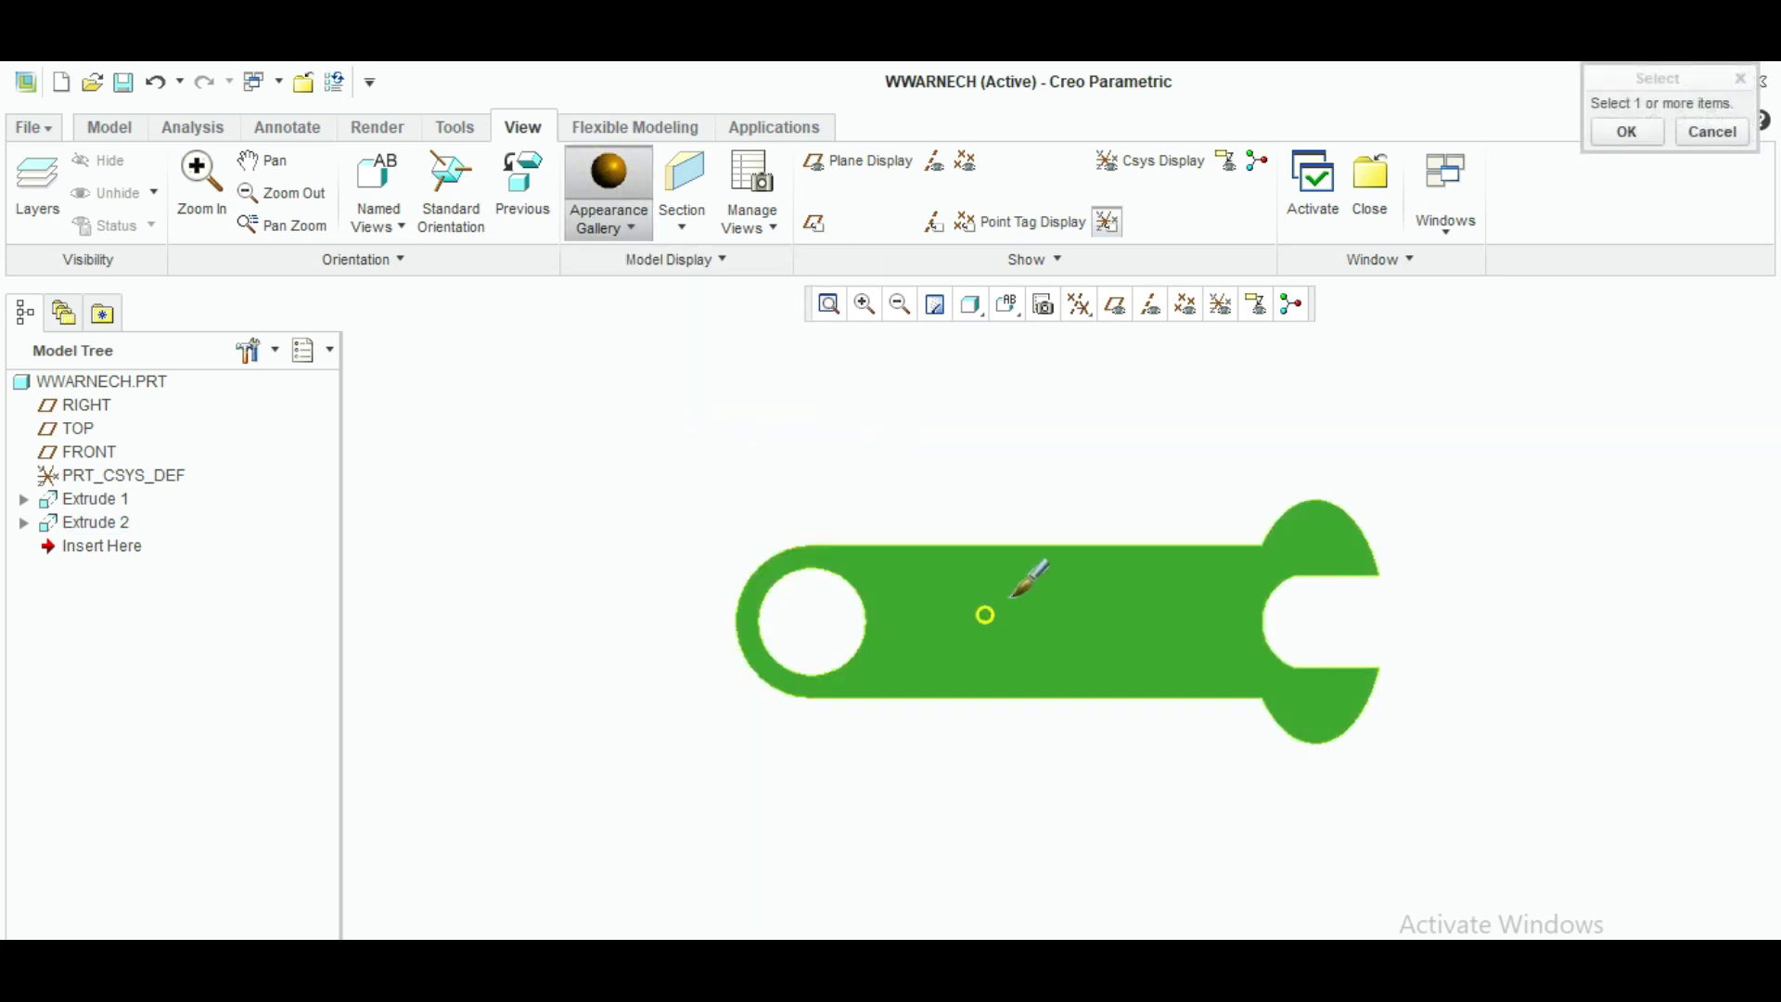
left_click(1623, 134)
Step: Apply the same orange appearance to the remaining grey flat face of the wrench
middle_click_drag(1439, 439, 1482, 615)
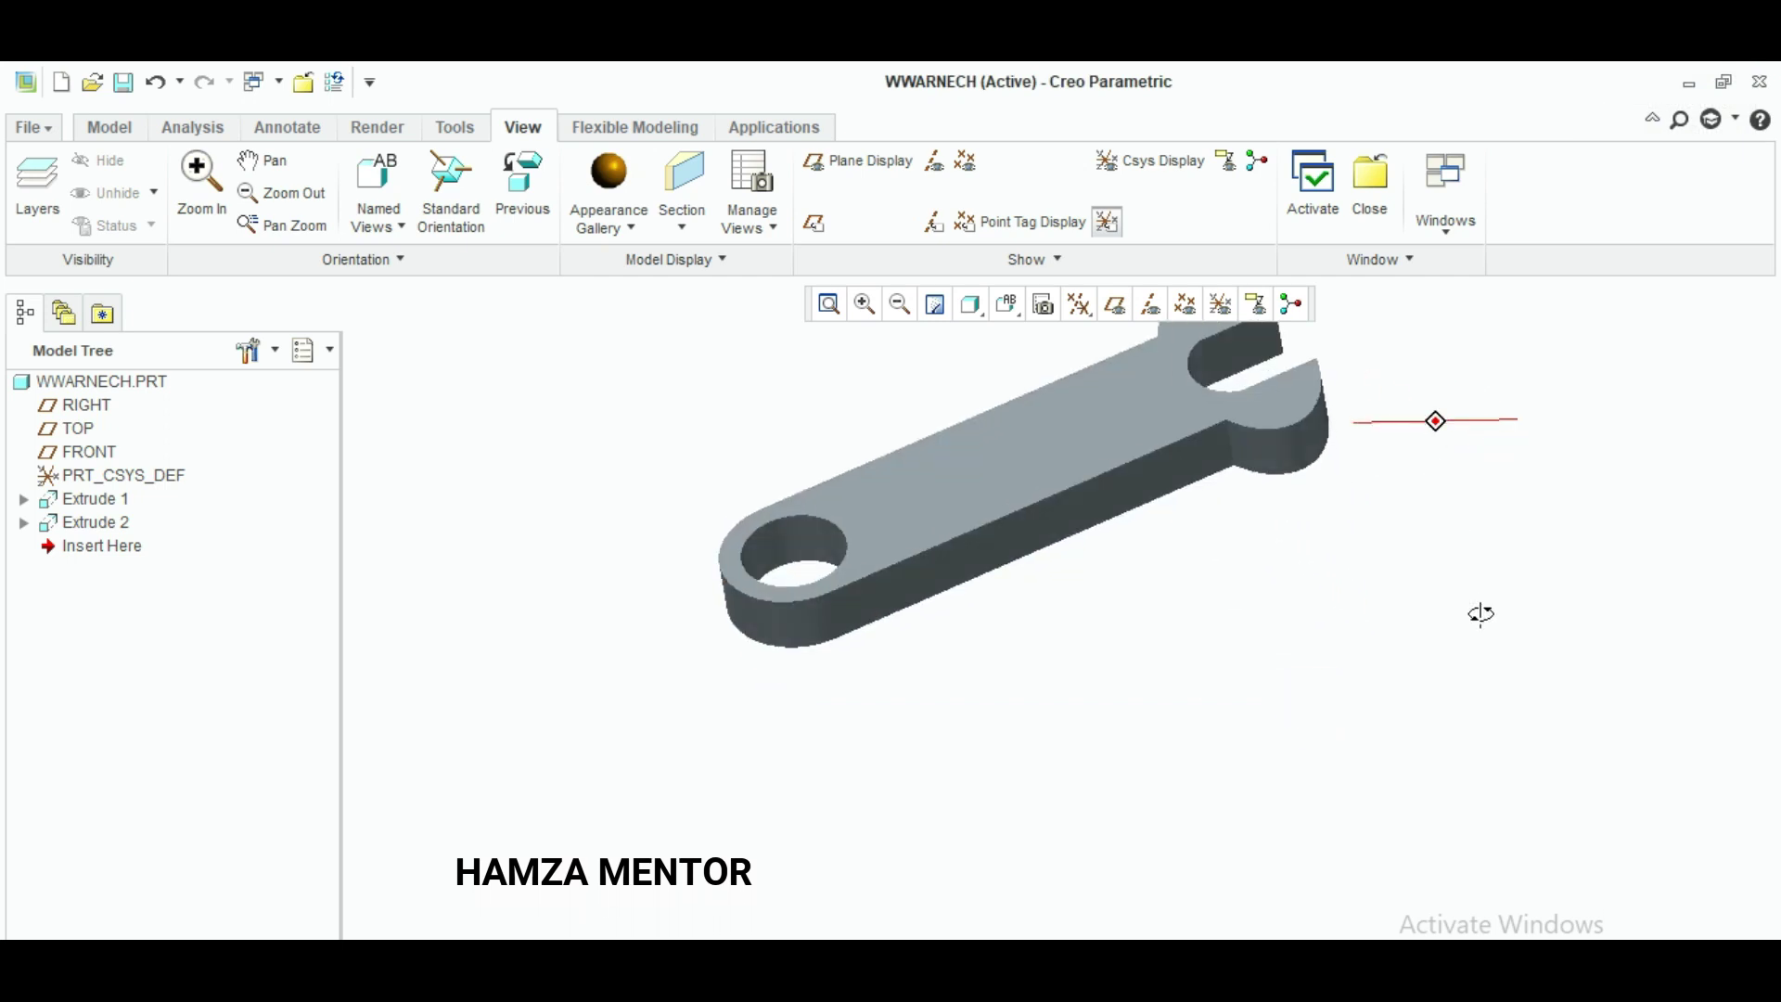
left_click(608, 171)
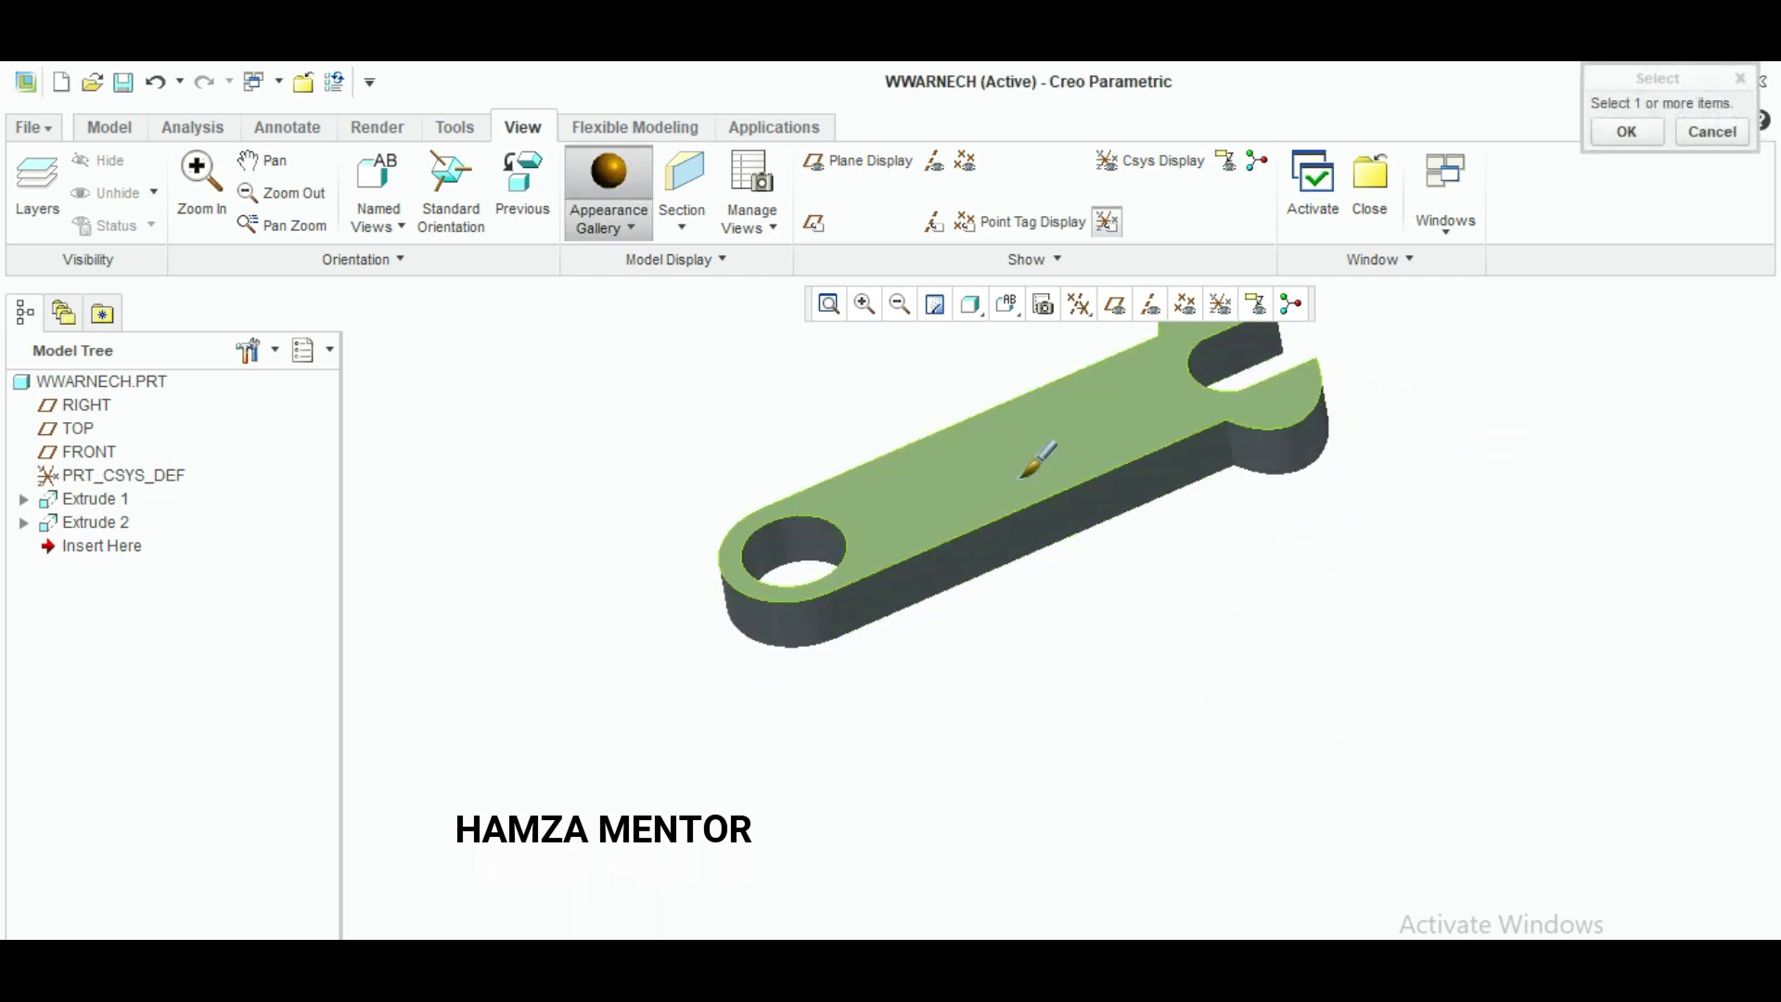
left_click(1022, 475)
left_click(1626, 134)
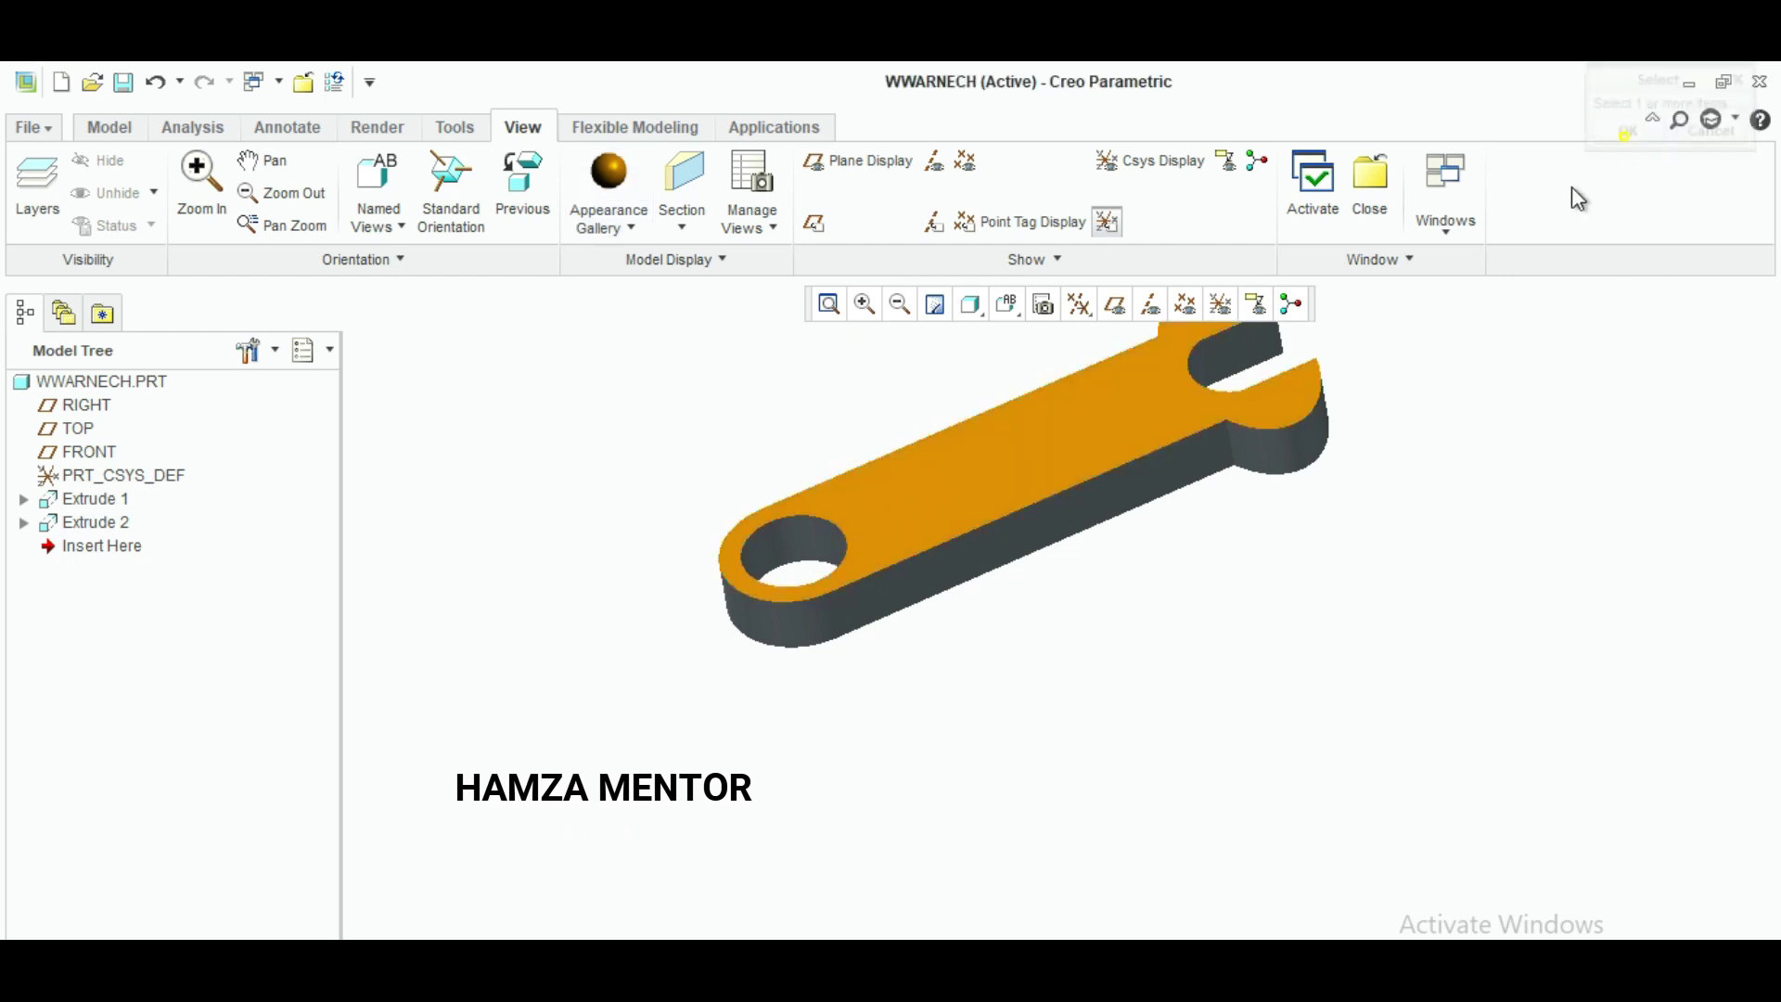
Step: Apply the green appearance to the handle side, the rounded end, the hole wall, the head's outer edge and the inner jaw surface
left_click(621, 231)
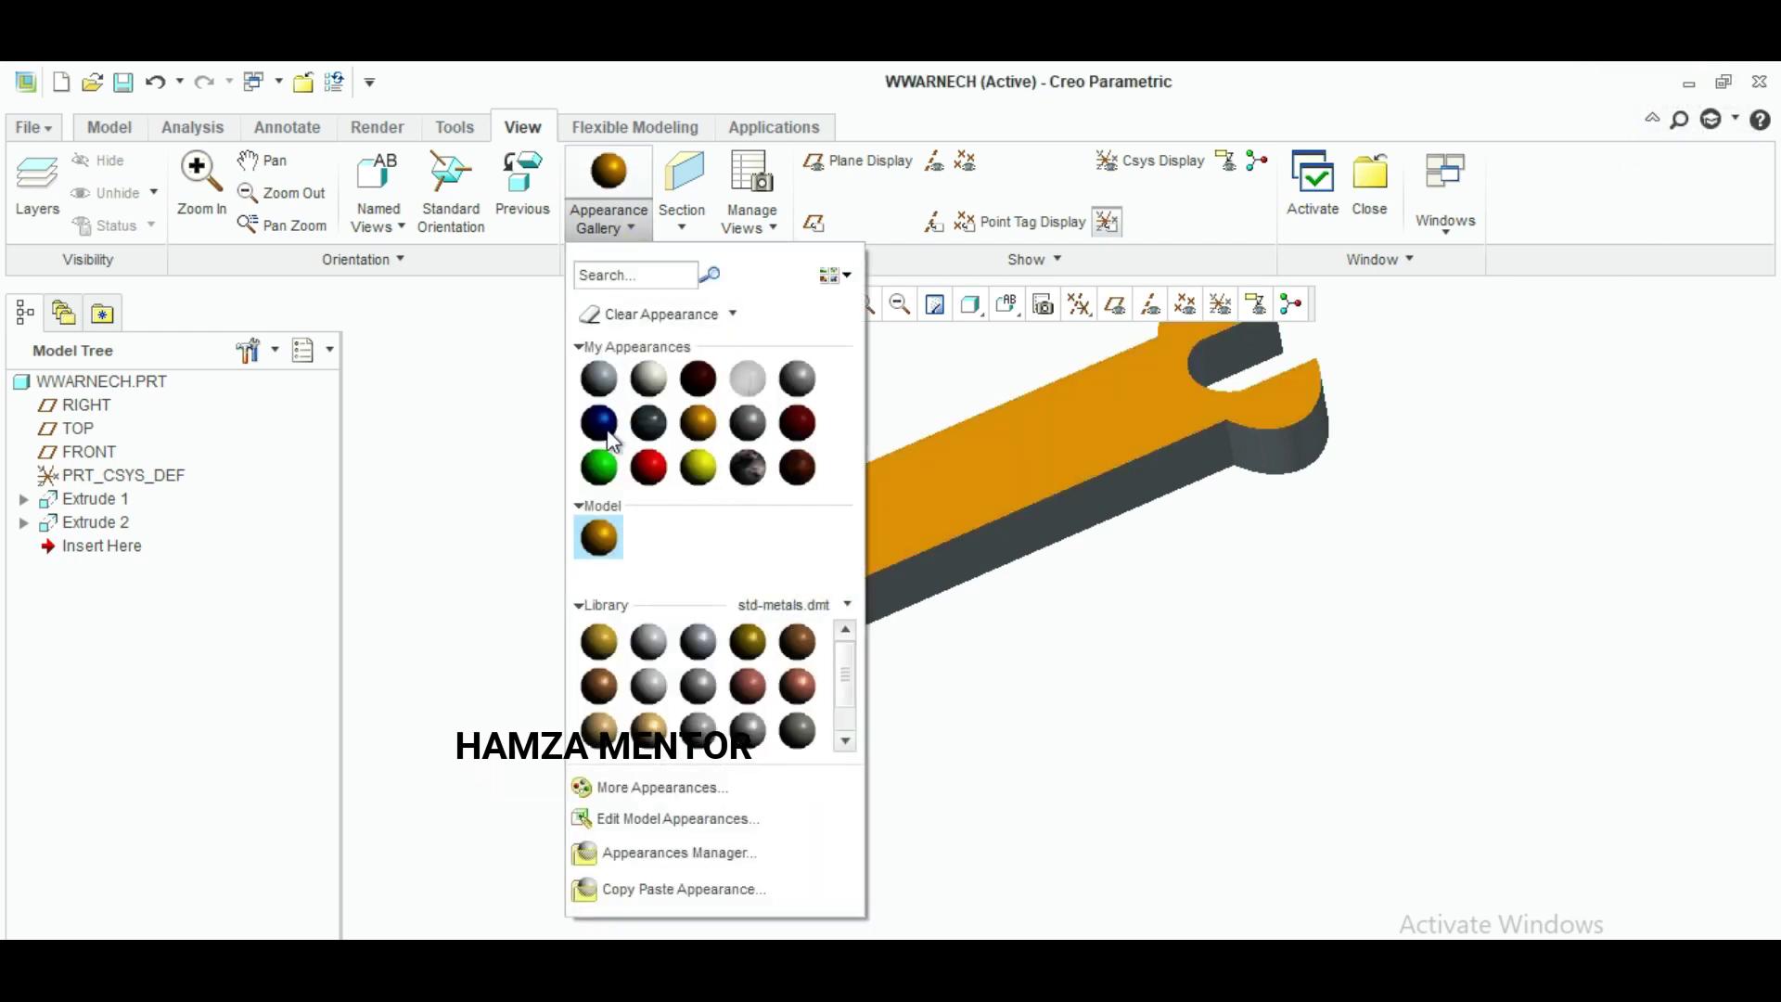
left_click(604, 471)
left_click(947, 588)
left_click(815, 616, "ctrl")
left_click(816, 541, "ctrl")
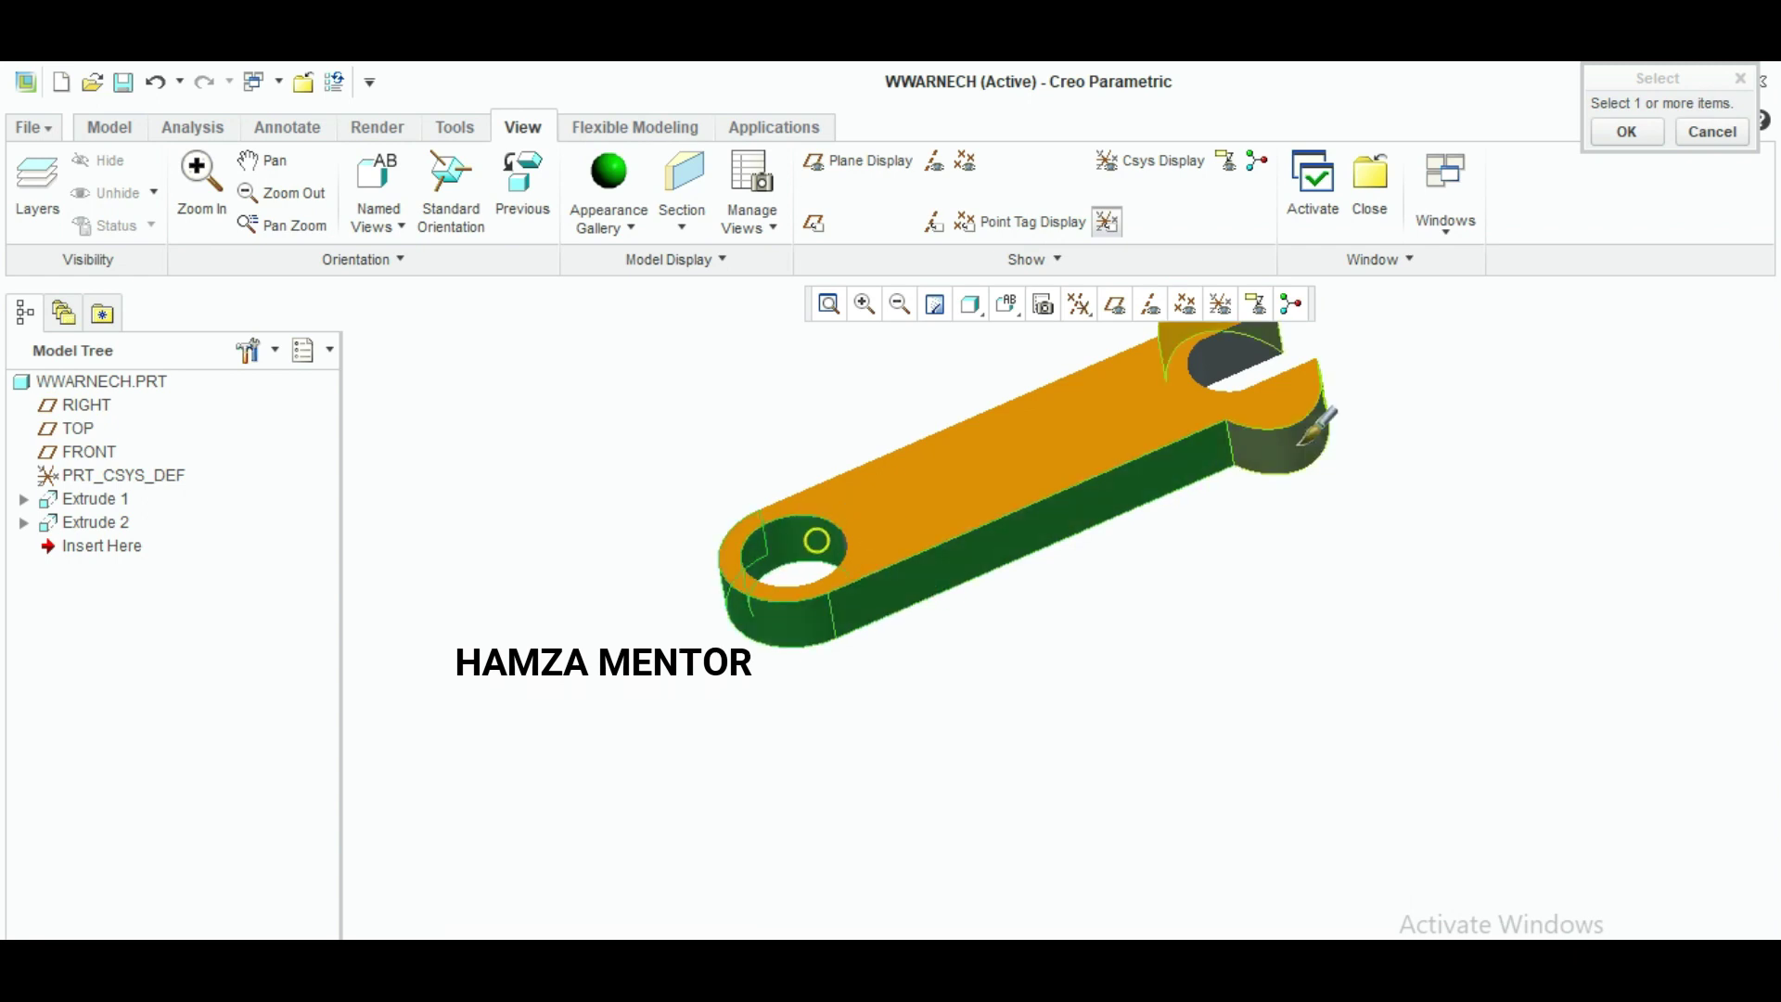
left_click(1301, 442, "ctrl")
left_click(1224, 362, "ctrl")
left_click(1627, 131)
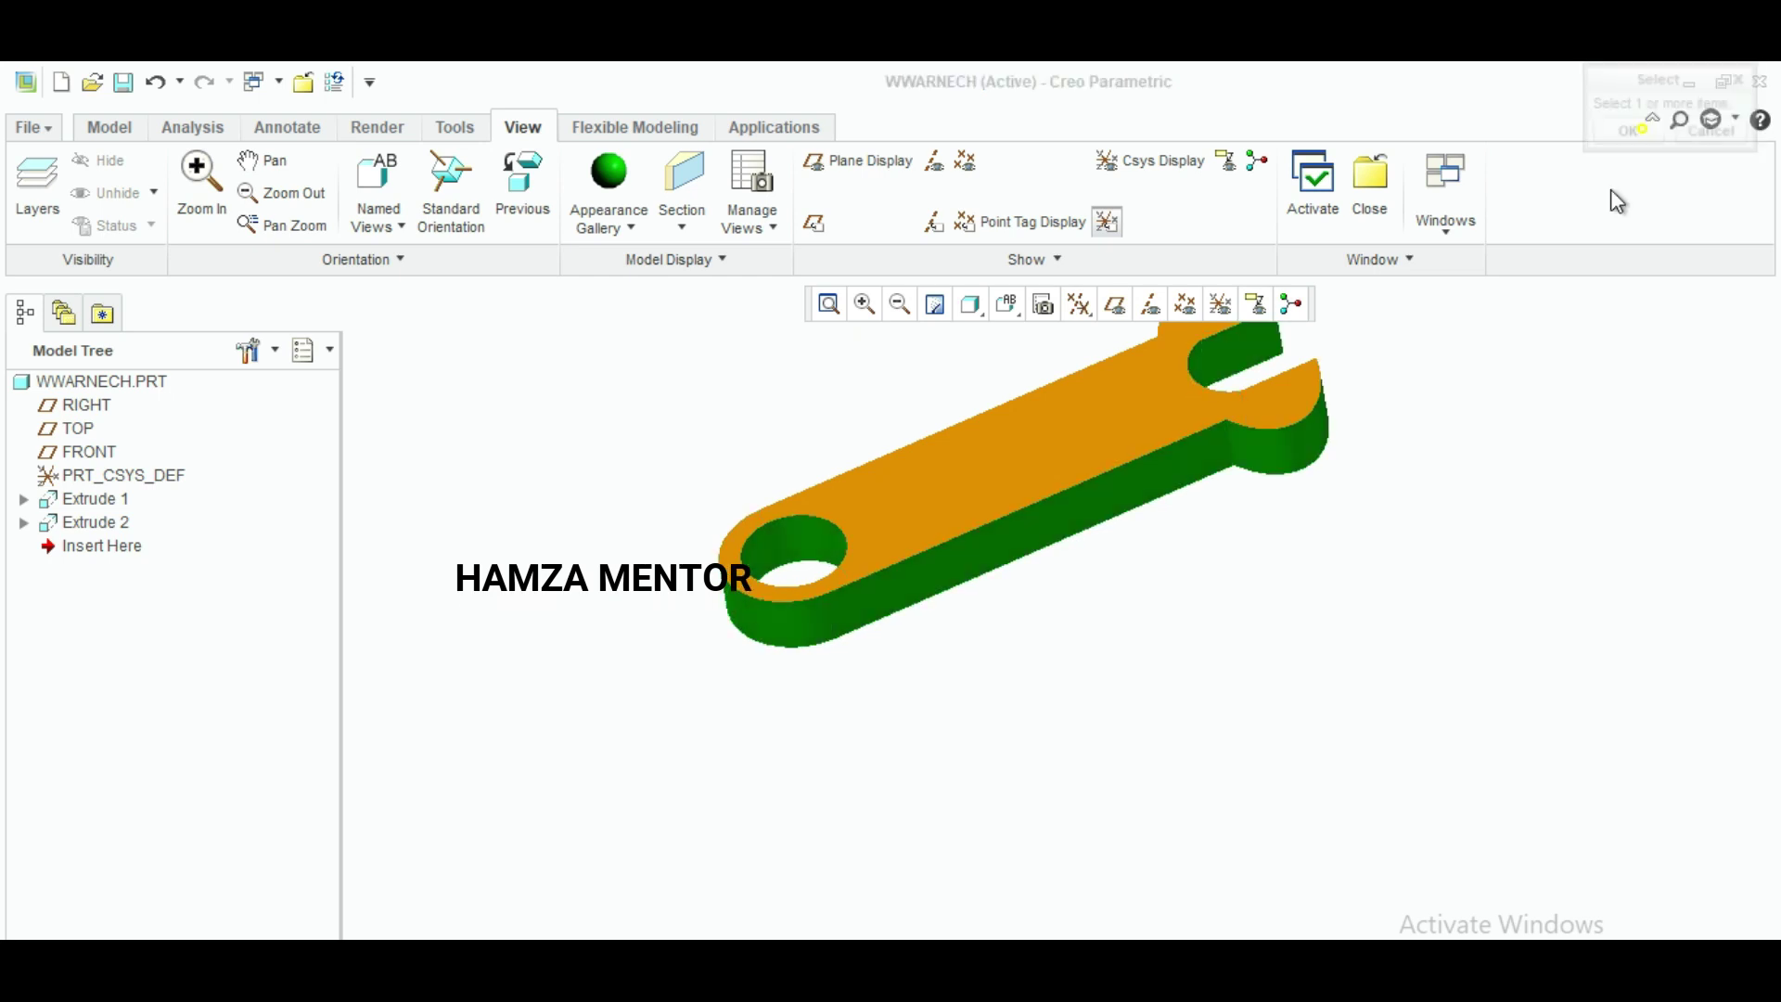
Step: Apply the green appearance to the remaining grey handle side and the flat inner face of the jaw
middle_click_drag(1539, 440, 1571, 517)
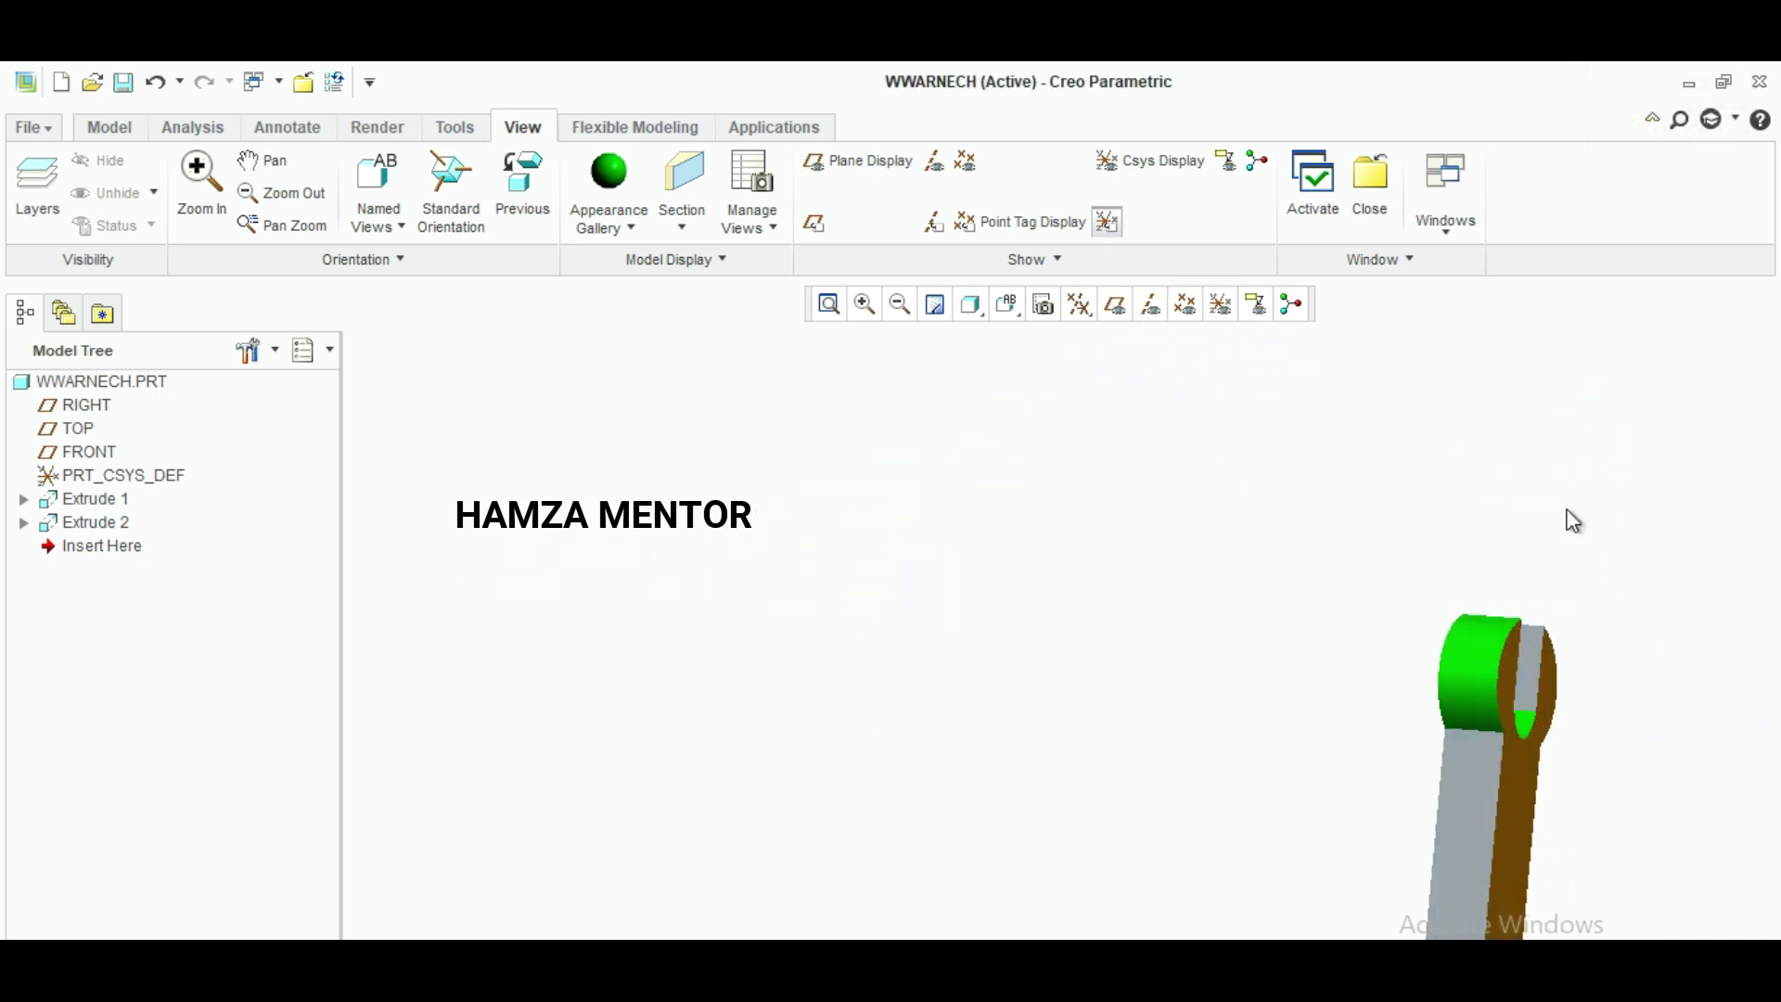
left_click(835, 311)
left_click(609, 181)
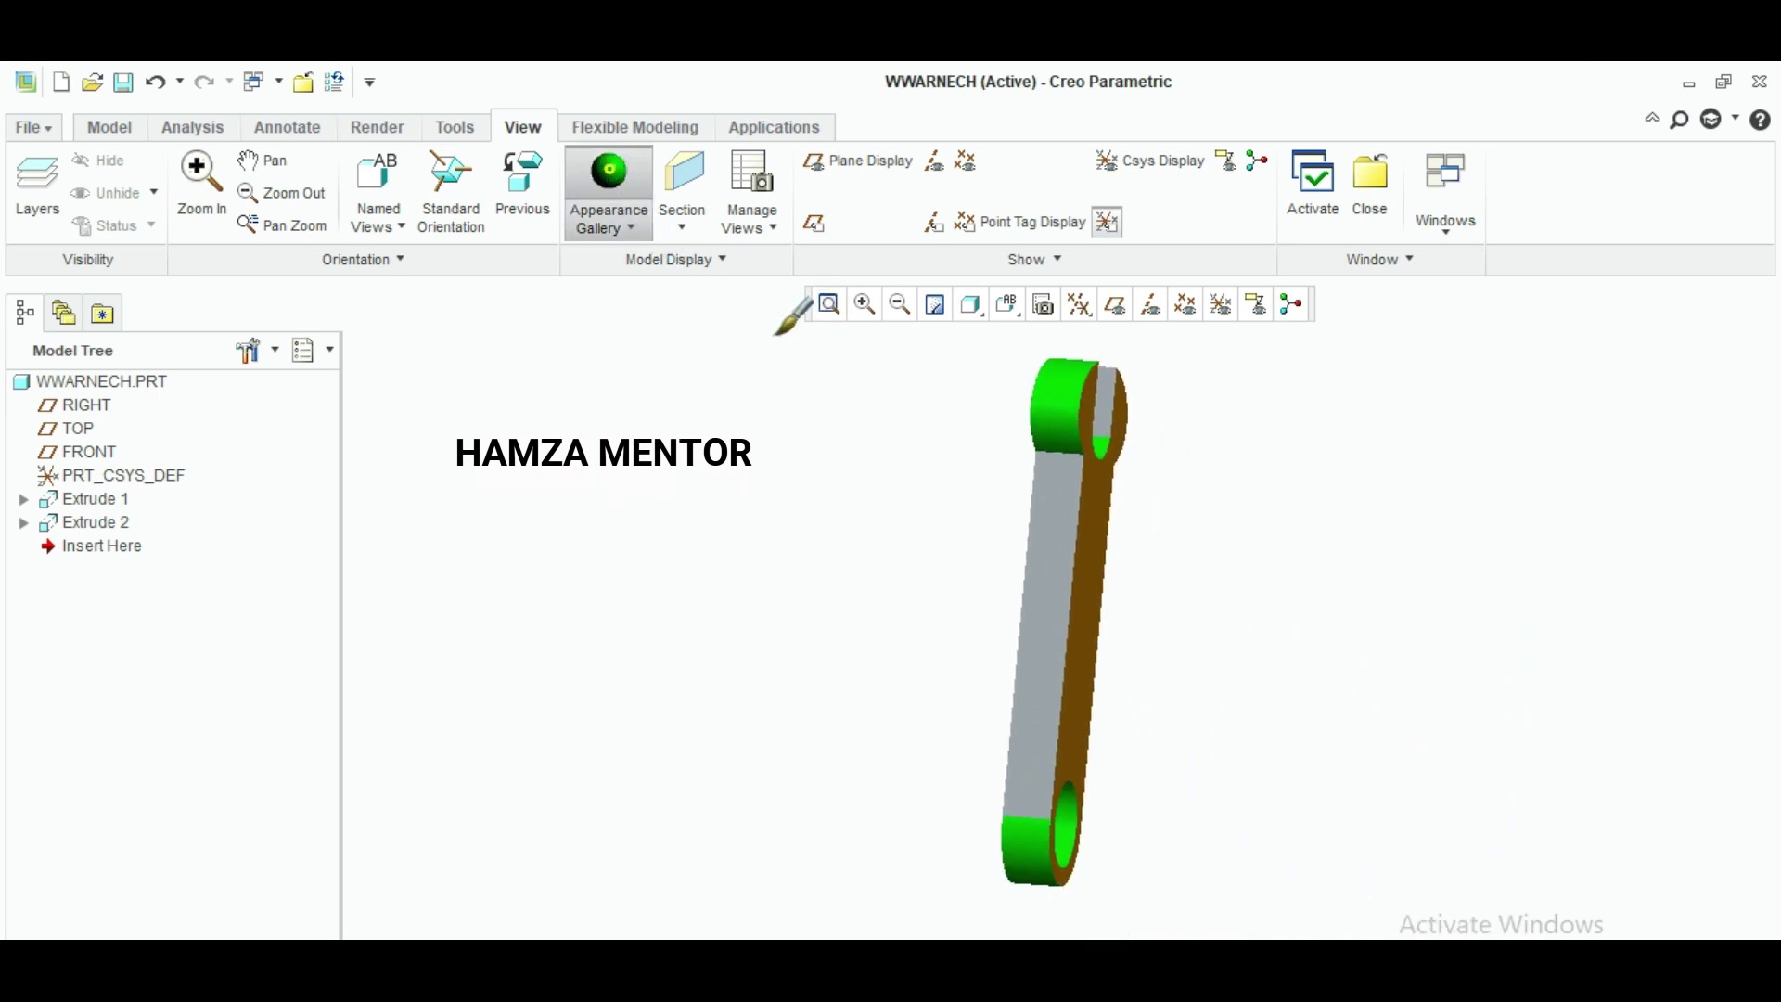
left_click(1070, 556)
left_click(1097, 424, "ctrl")
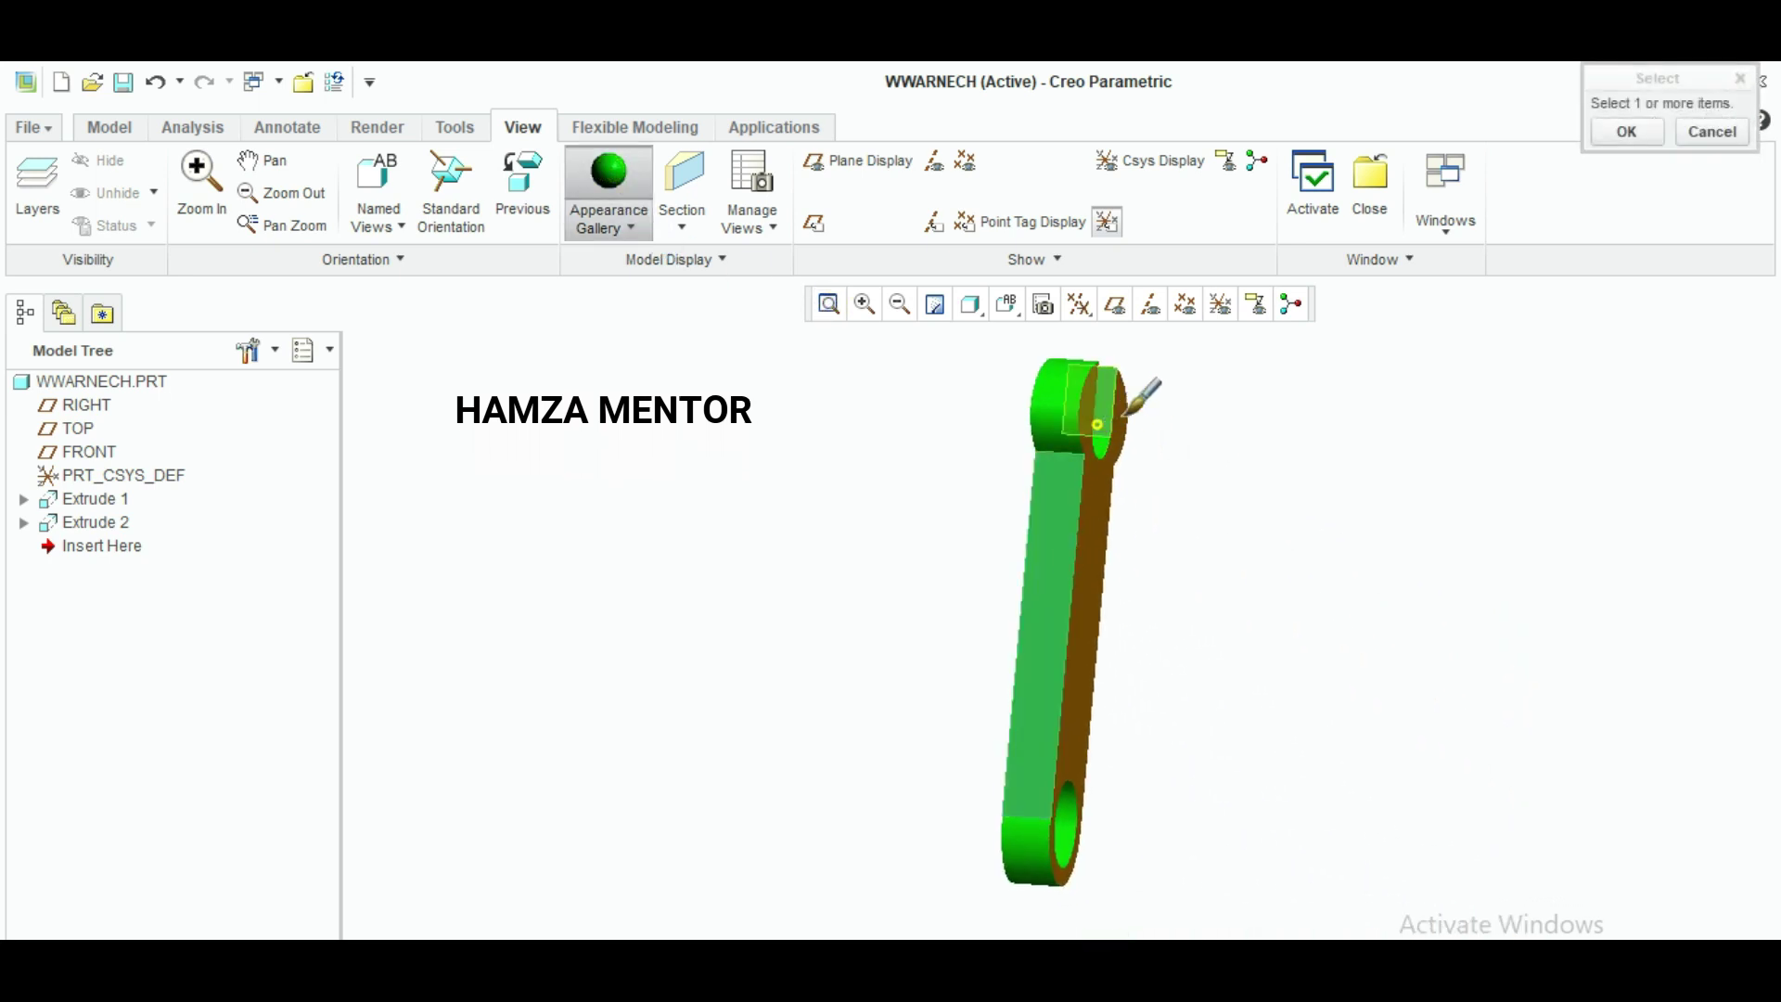
left_click(1626, 131)
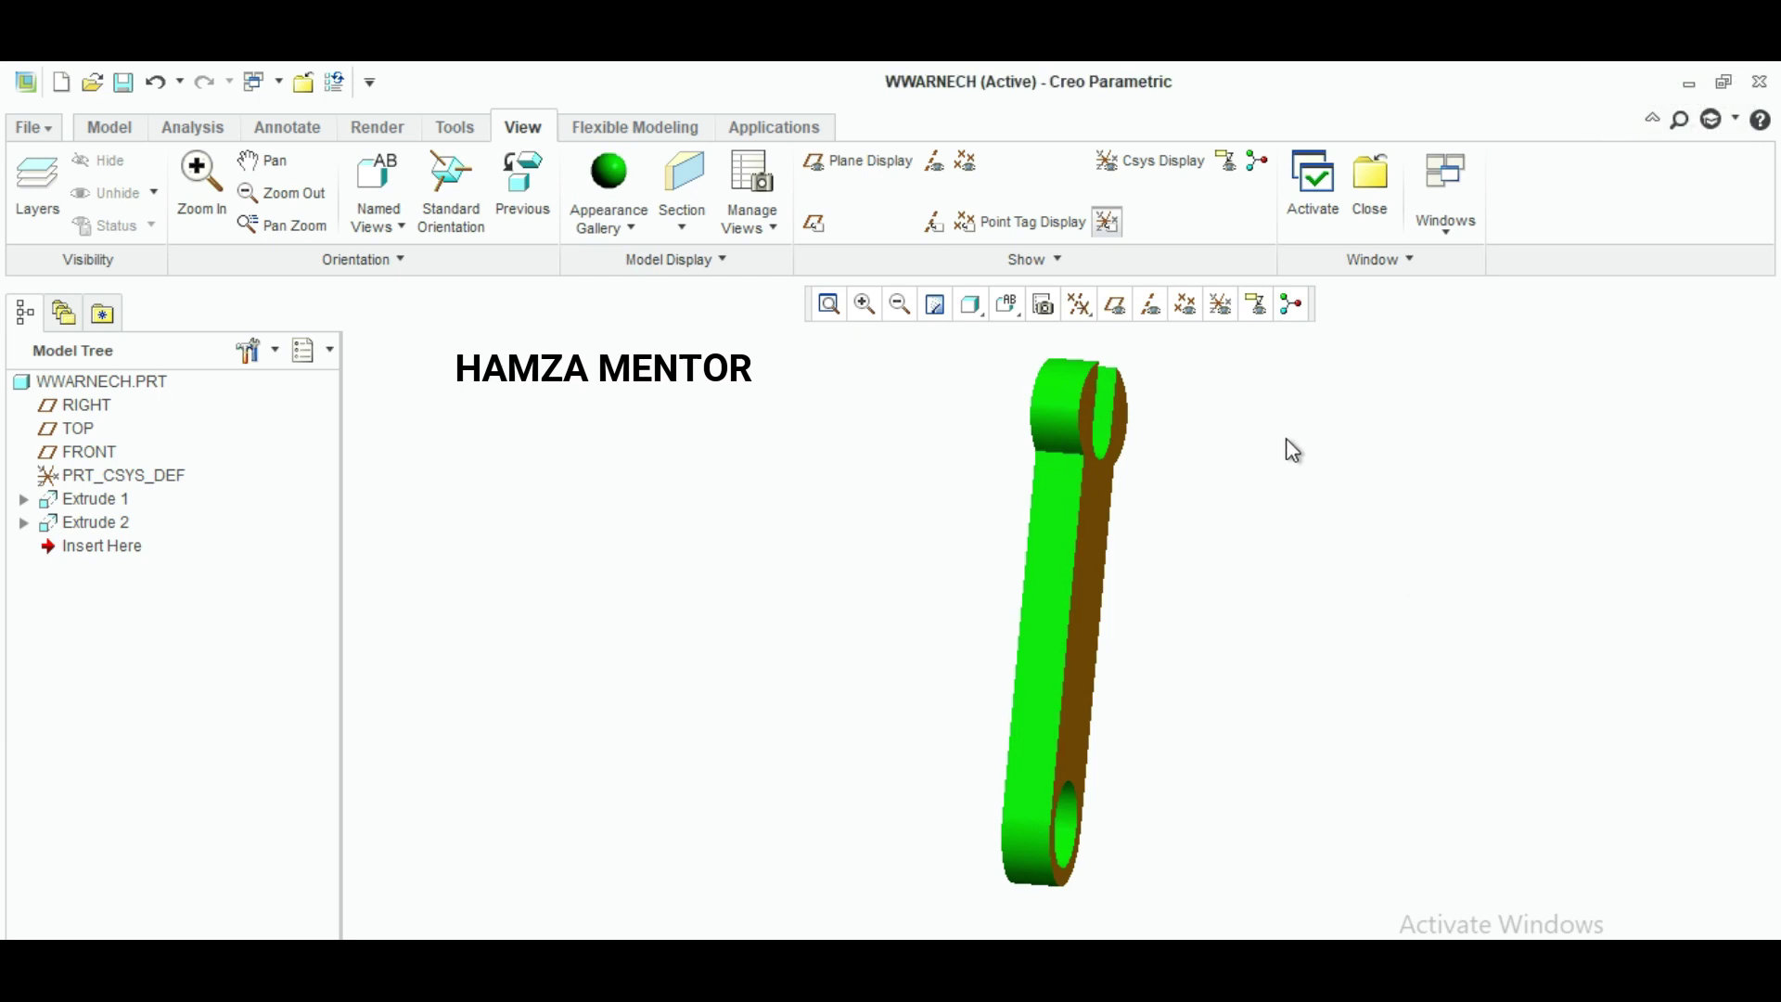
Step: Inspect the coloured wrench from several angles
middle_click_drag(1286, 440, 1313, 543)
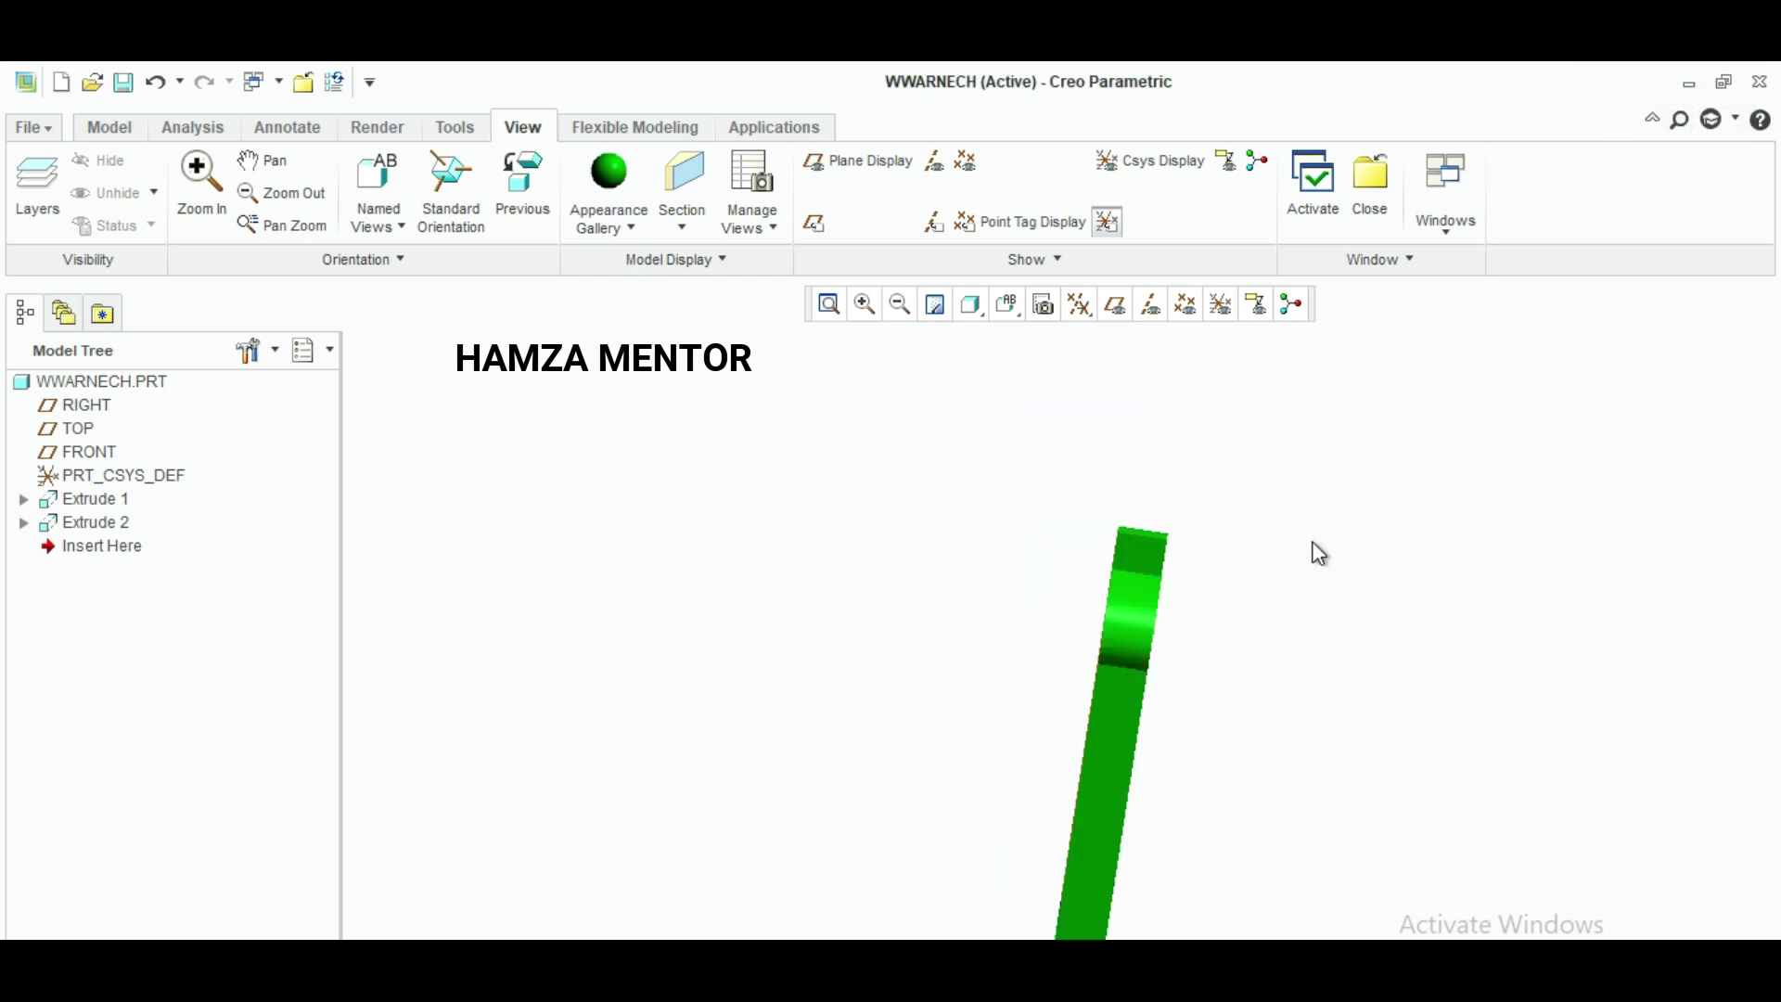
left_click(830, 304)
middle_click_drag(1188, 414, 1324, 441)
left_click(822, 312)
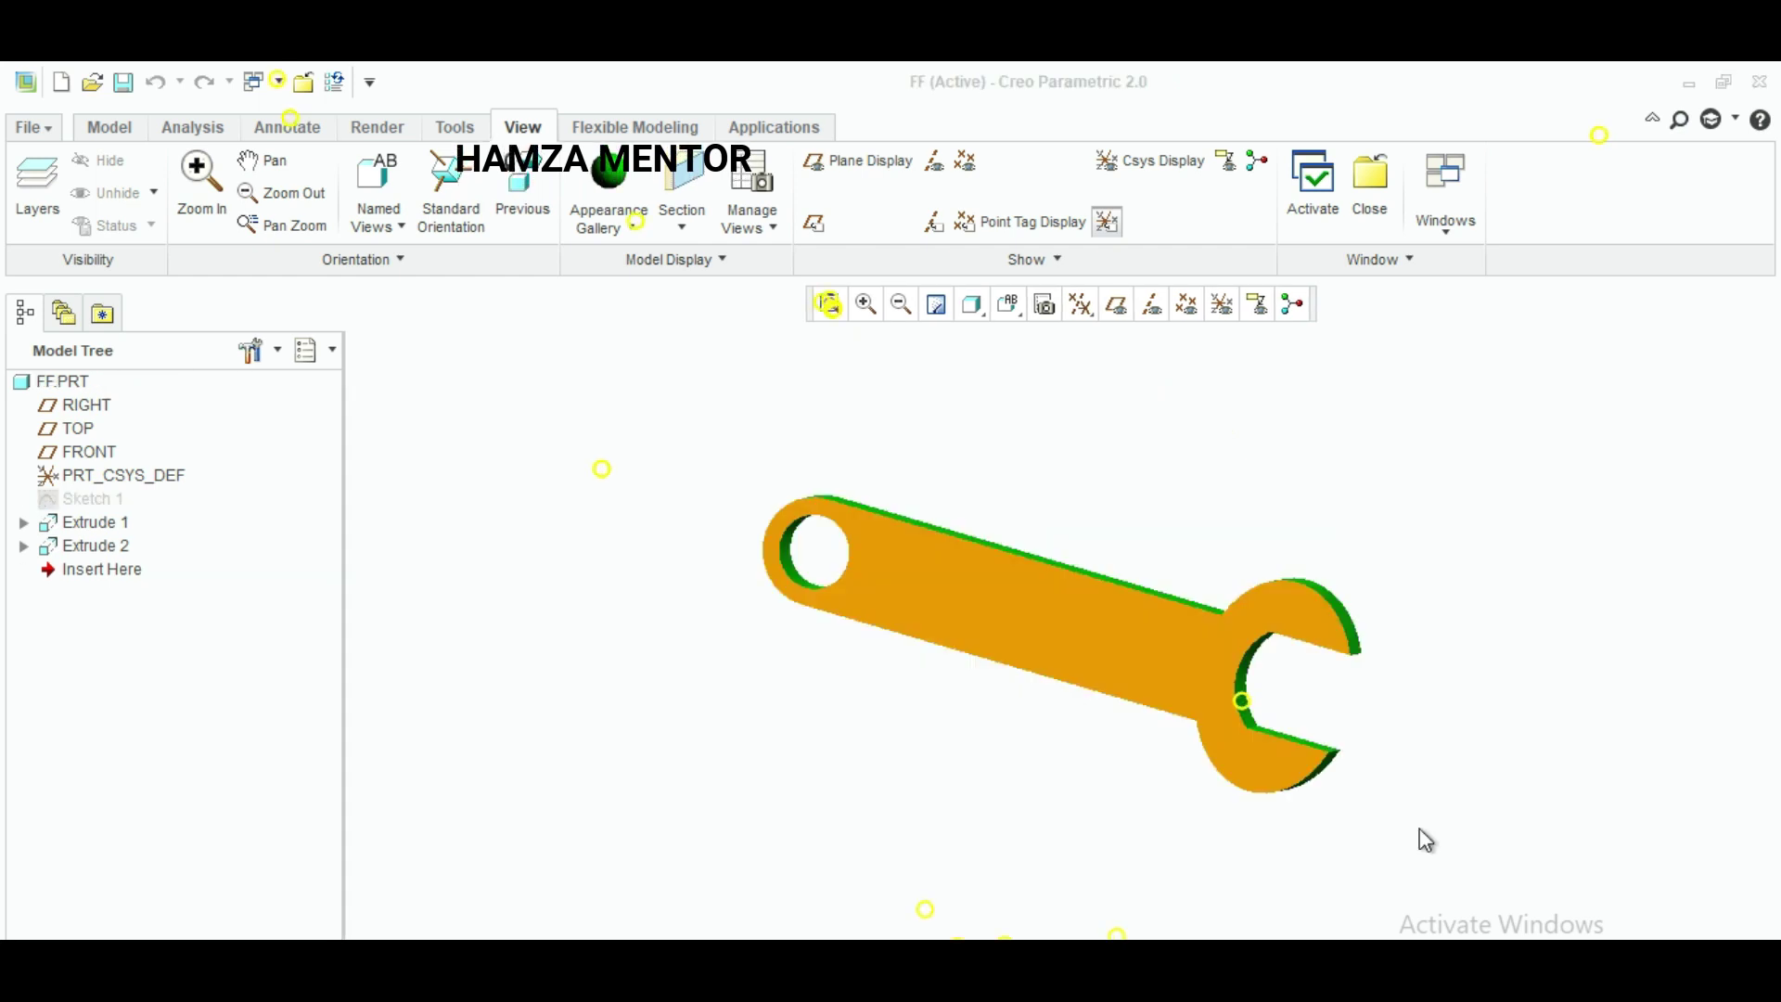
mouse_move(1339, 457)
middle_mouse_down()
mouse_move(1391, 509)
mouse_move(1315, 441)
mouse_move(1364, 386)
mouse_move(1383, 440)
middle_mouse_up()
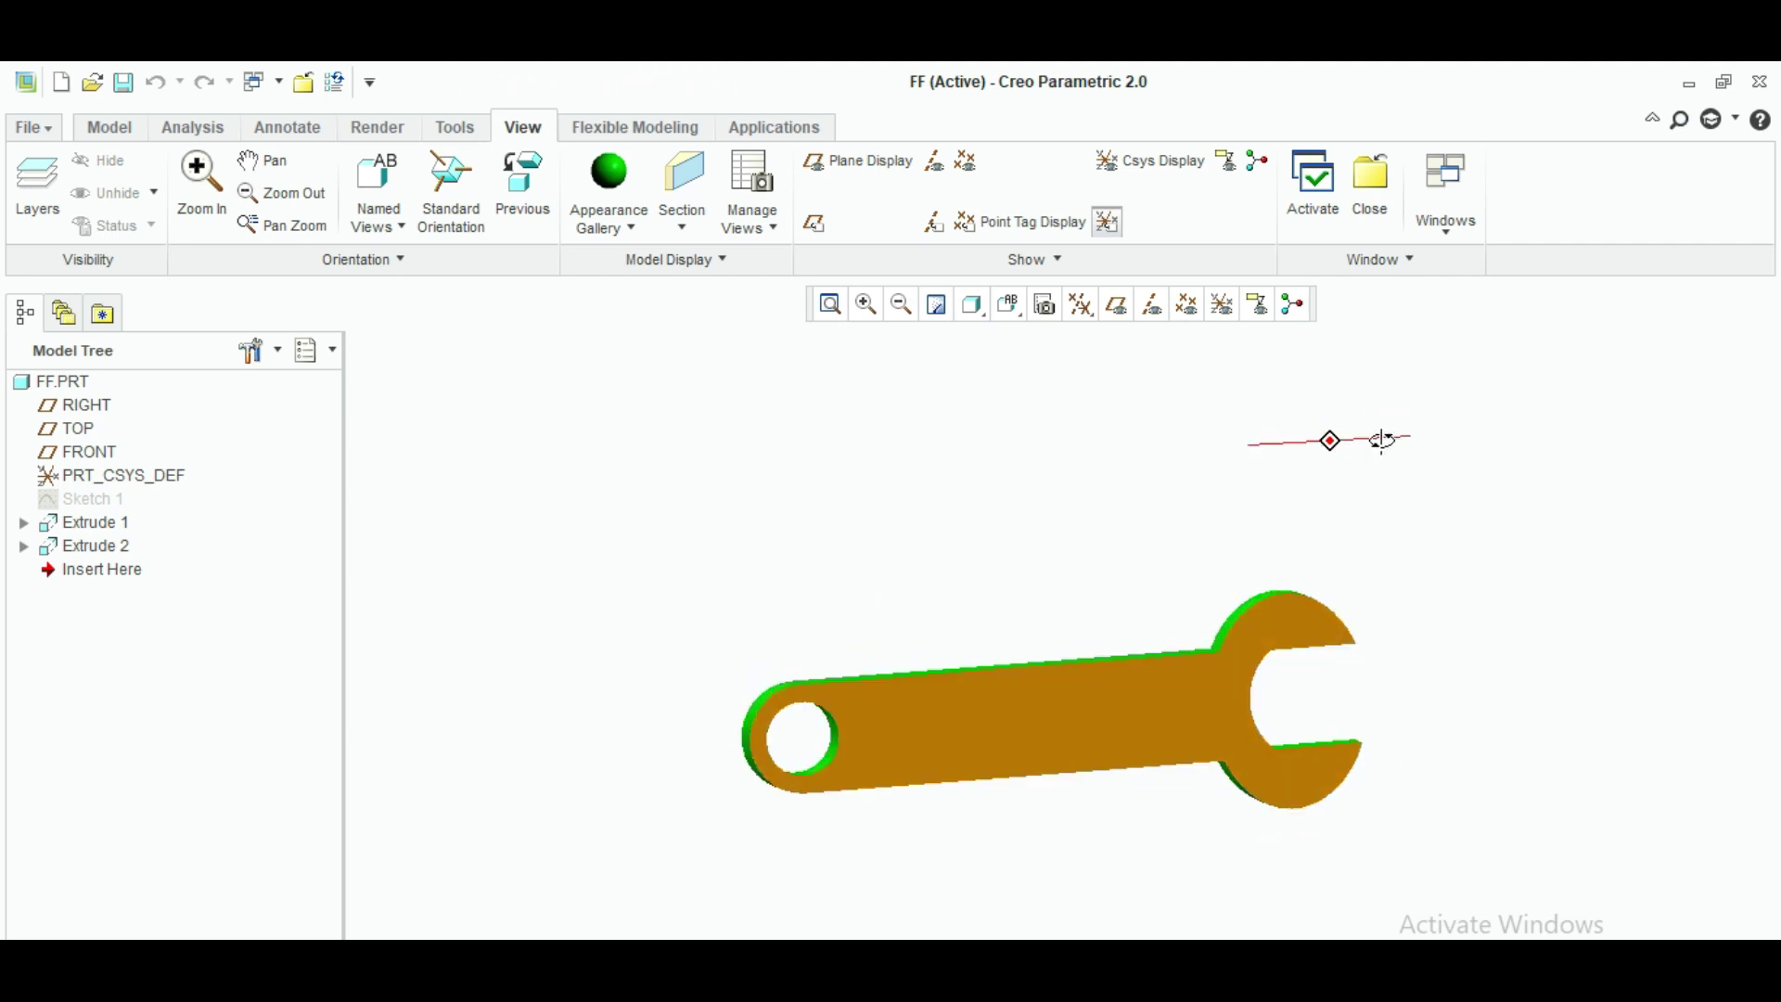